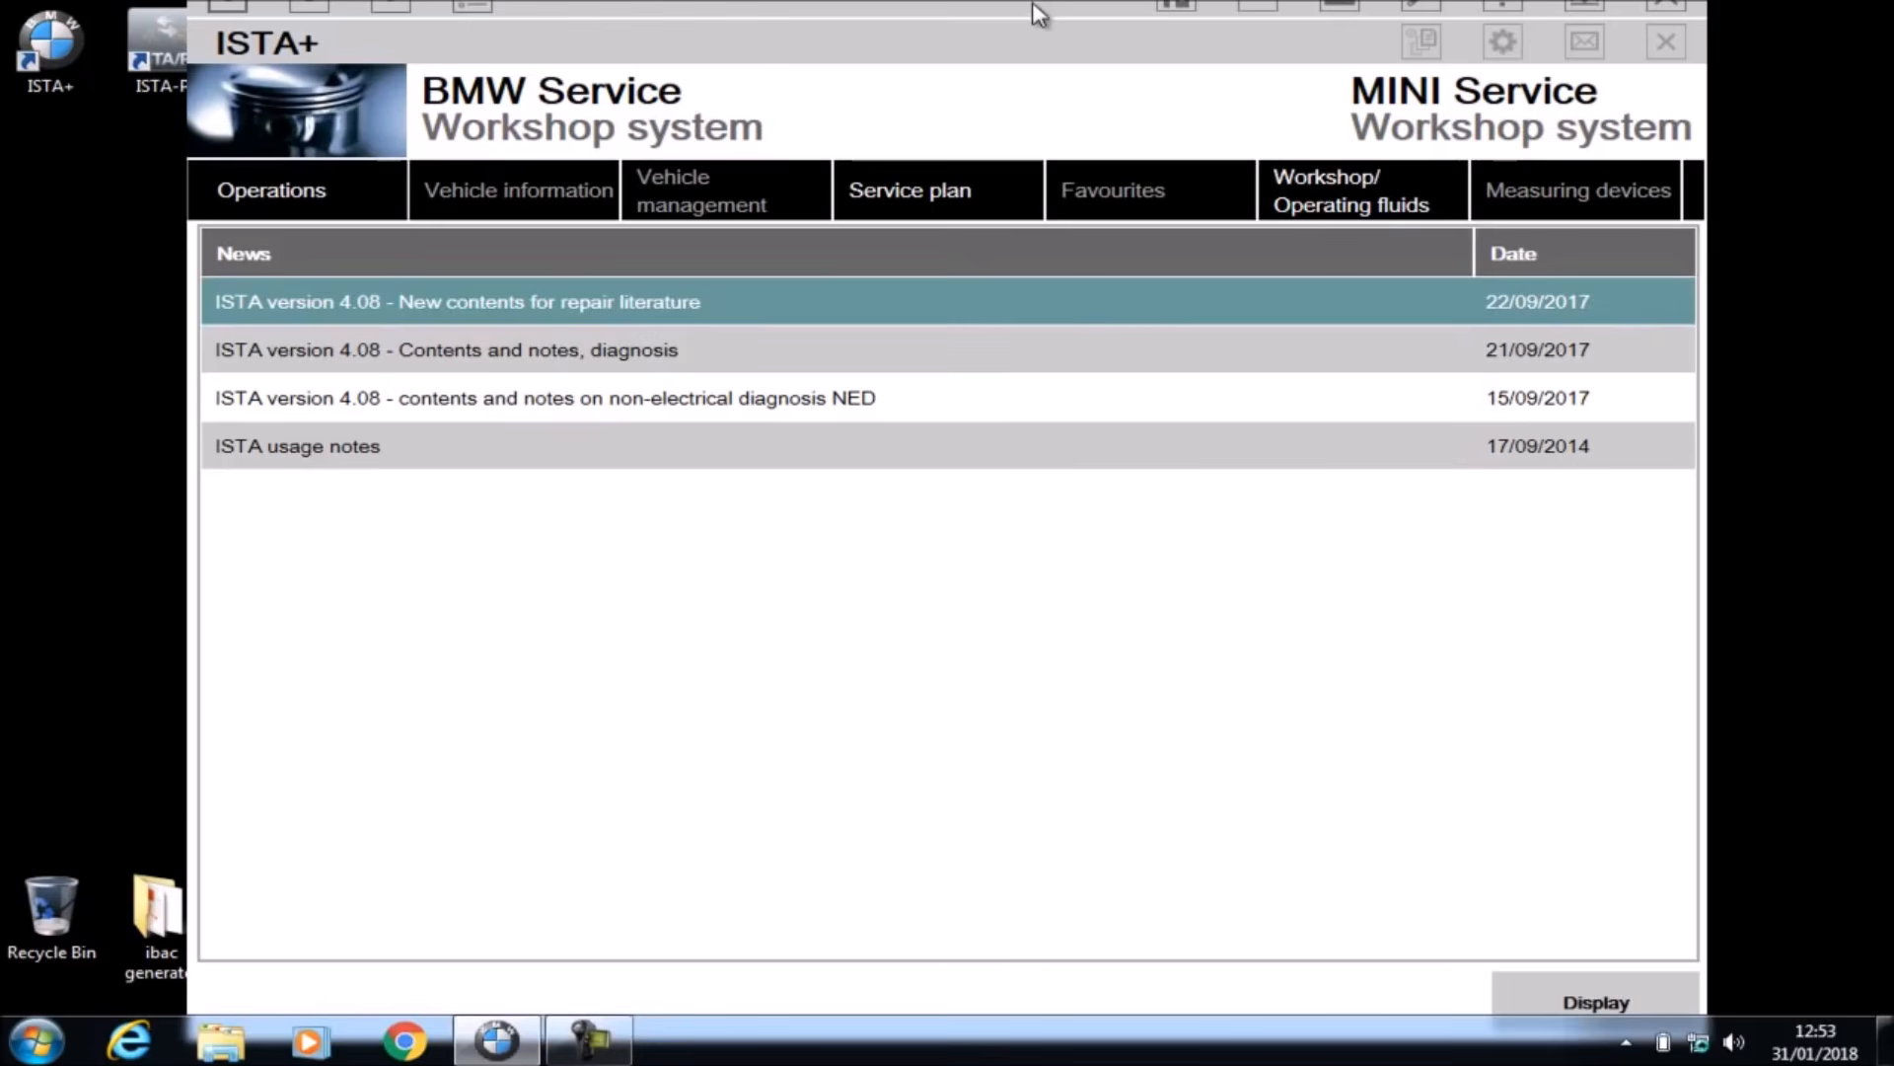
Step: Maximize the ISTA+ window and review the installed software versions in the administration settings
{"action": "double_click", "coordinate": [1033, 6]}
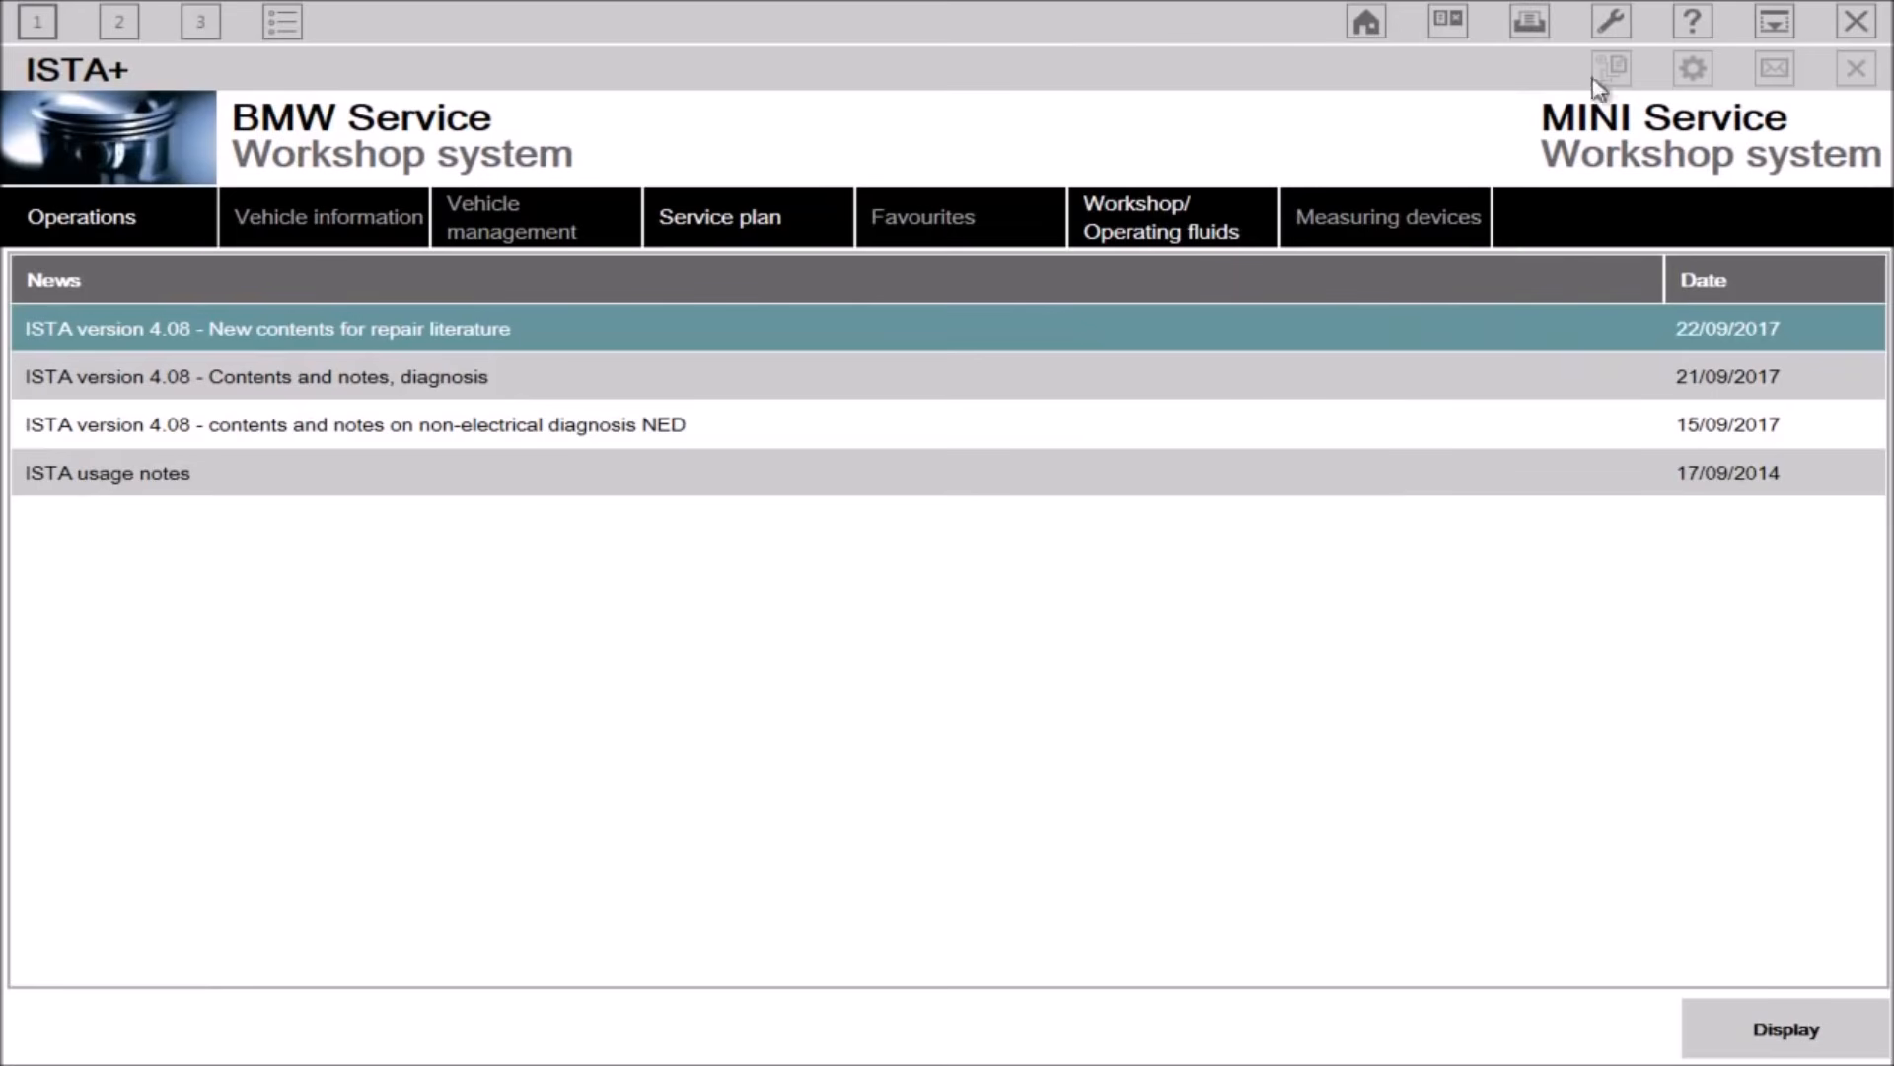
{"action": "left_click", "coordinate": [1612, 29]}
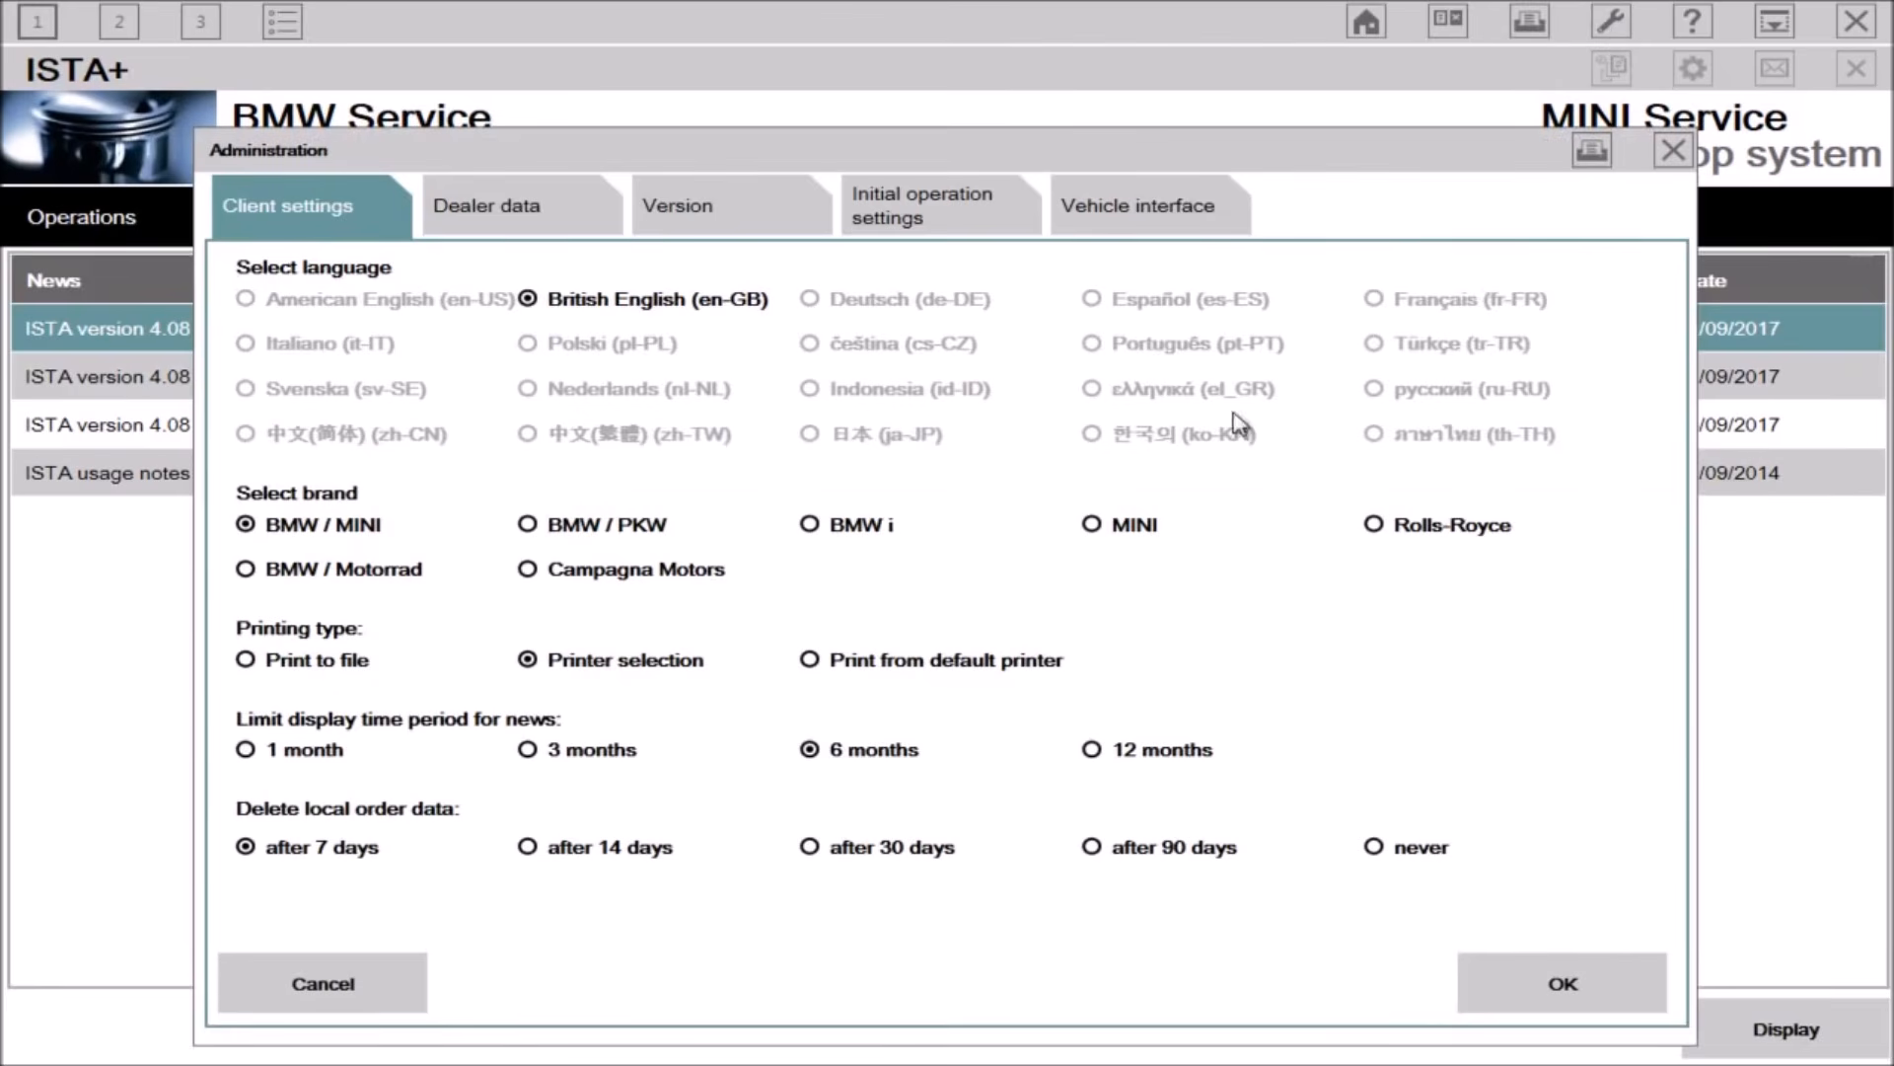
{"action": "left_click", "coordinate": [718, 231]}
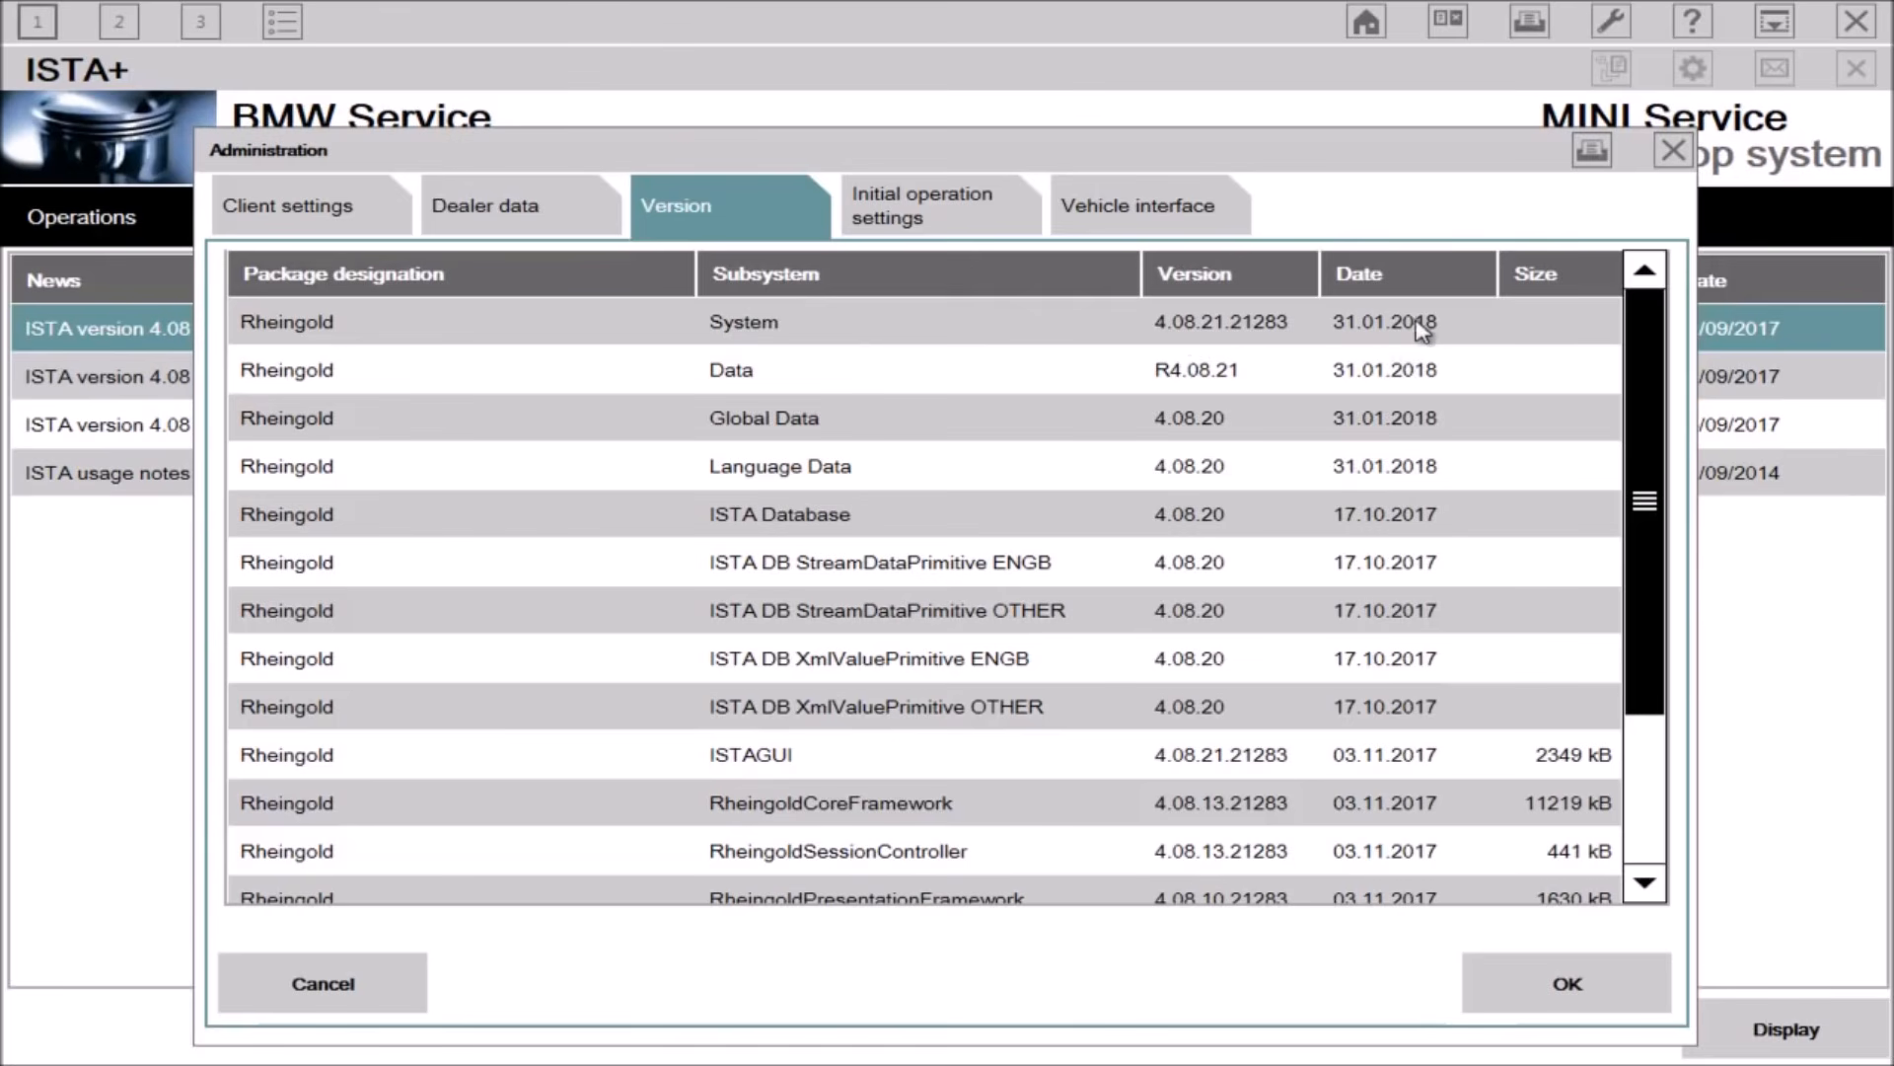
{"action": "left_click", "coordinate": [1544, 980]}
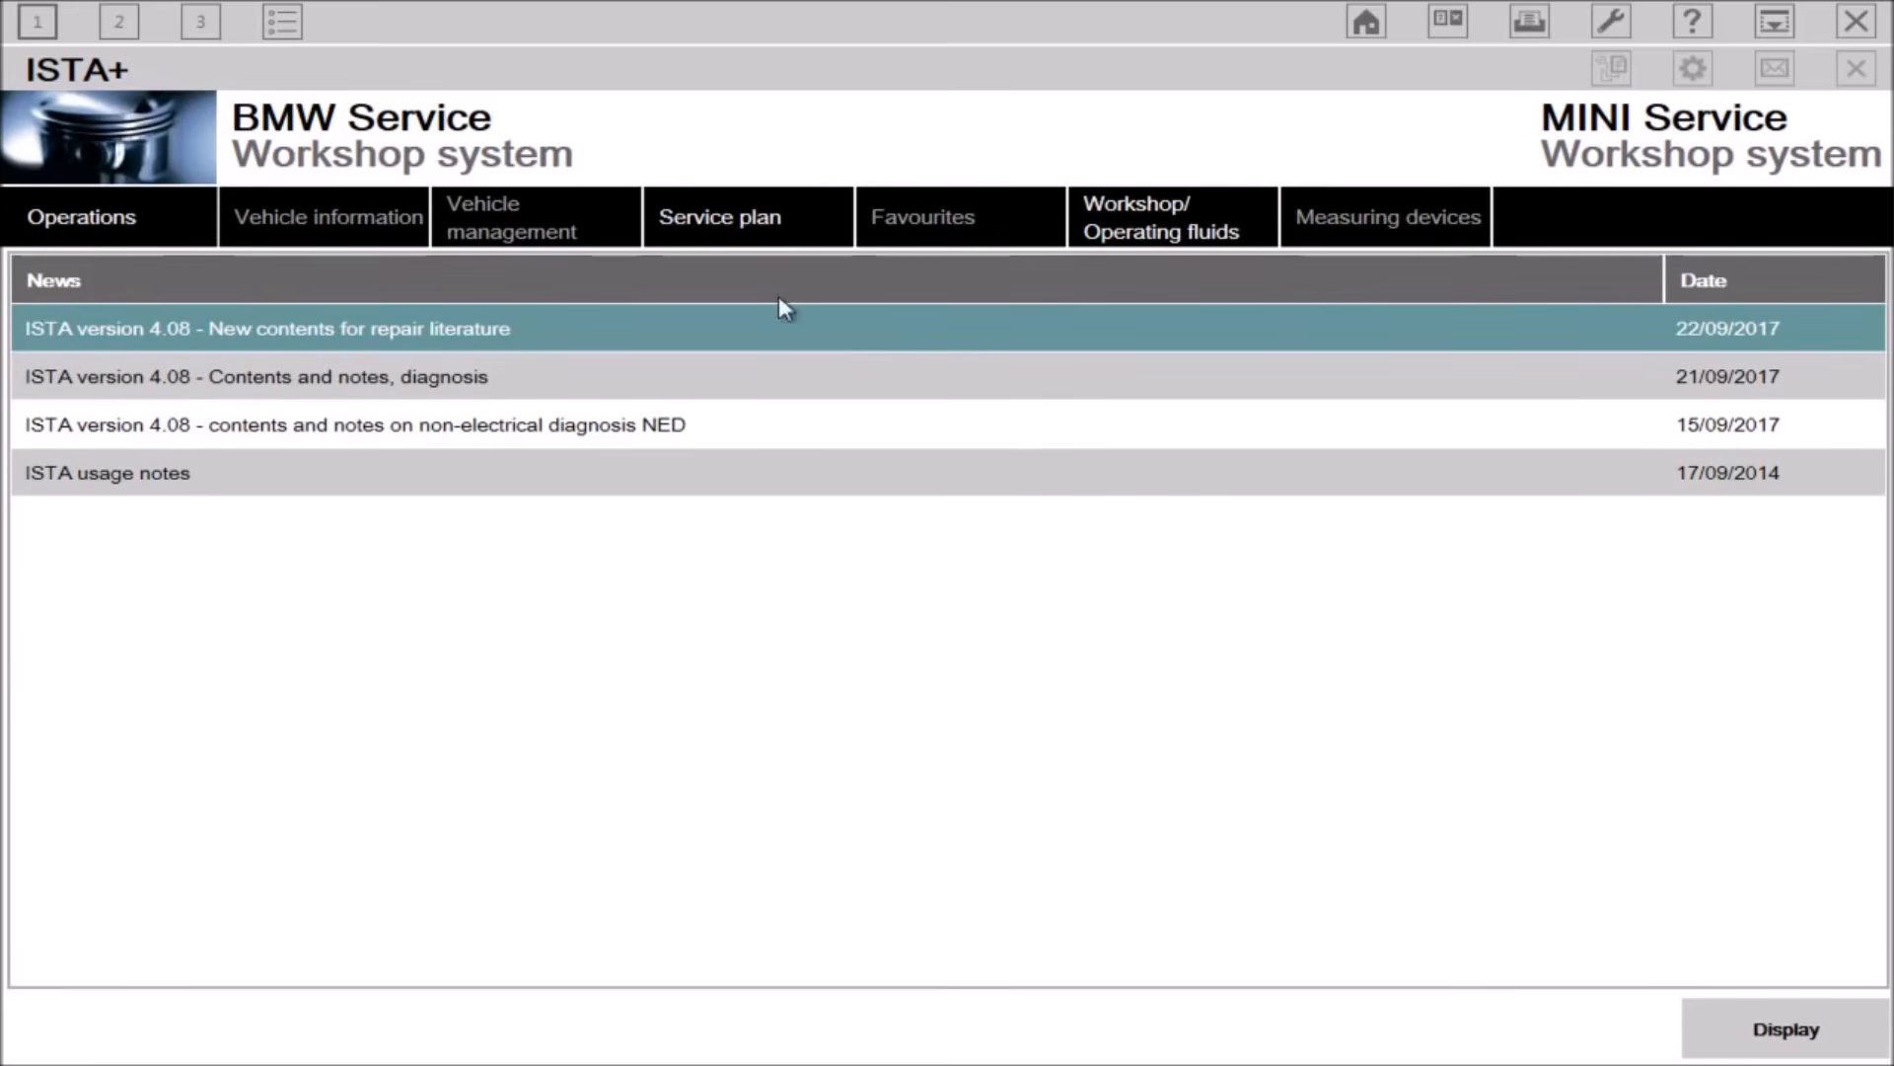
Step: Start a new operation and run complete identification by reading out the vehicle data
{"action": "left_click", "coordinate": [143, 237]}
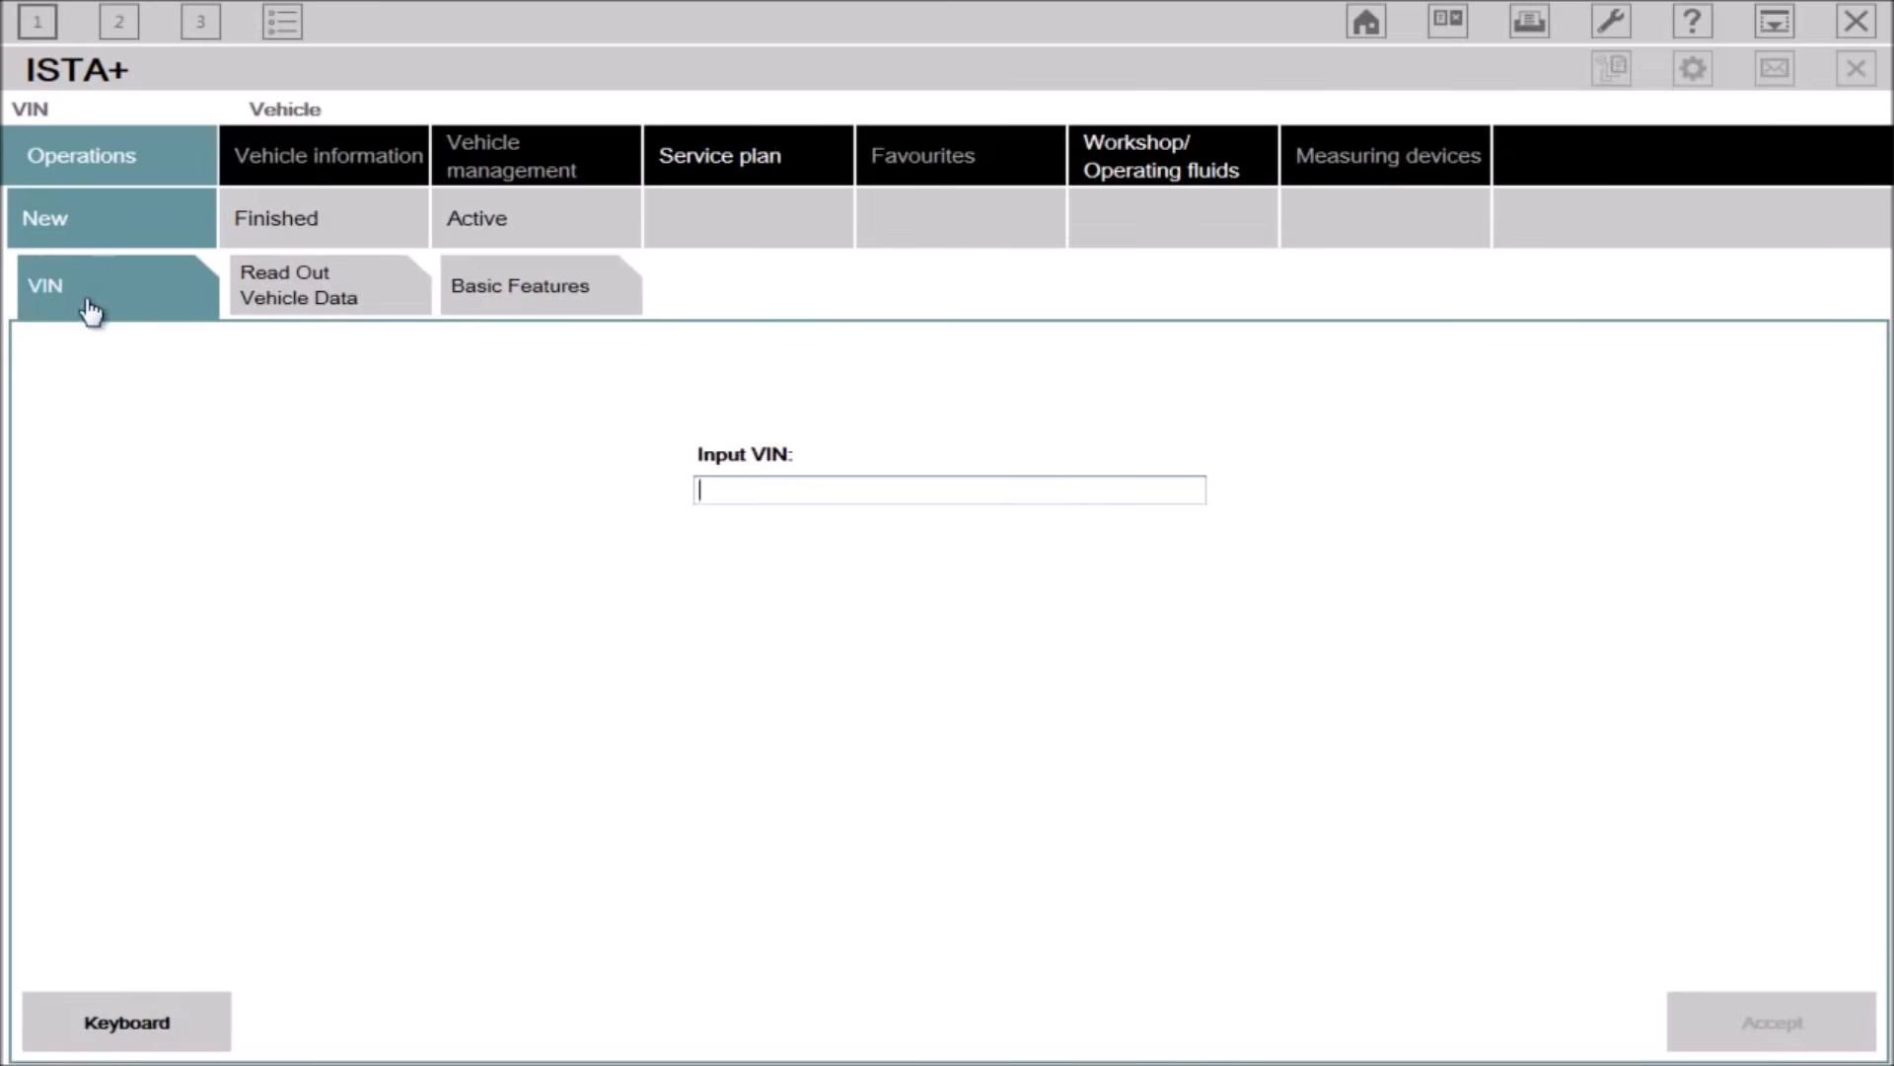
{"action": "left_click", "coordinate": [341, 296]}
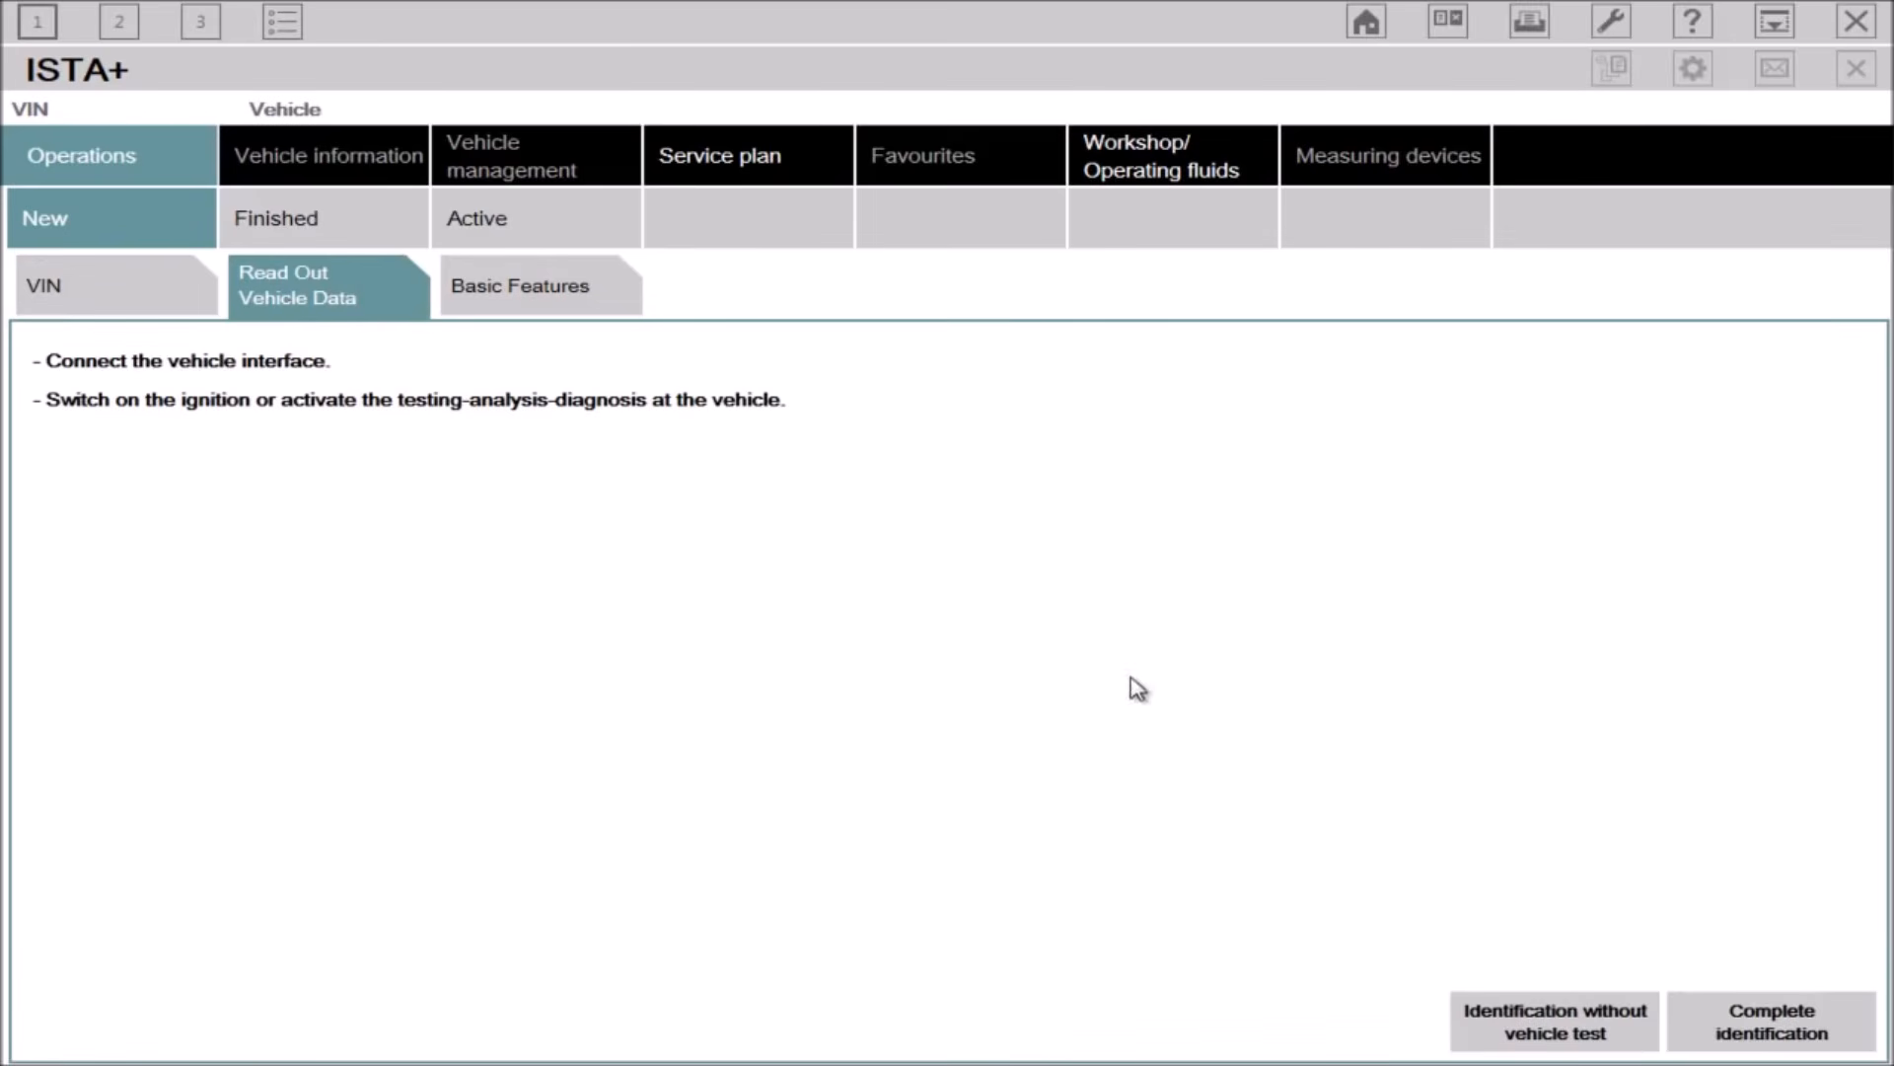
{"action": "left_click", "coordinate": [1746, 1027]}
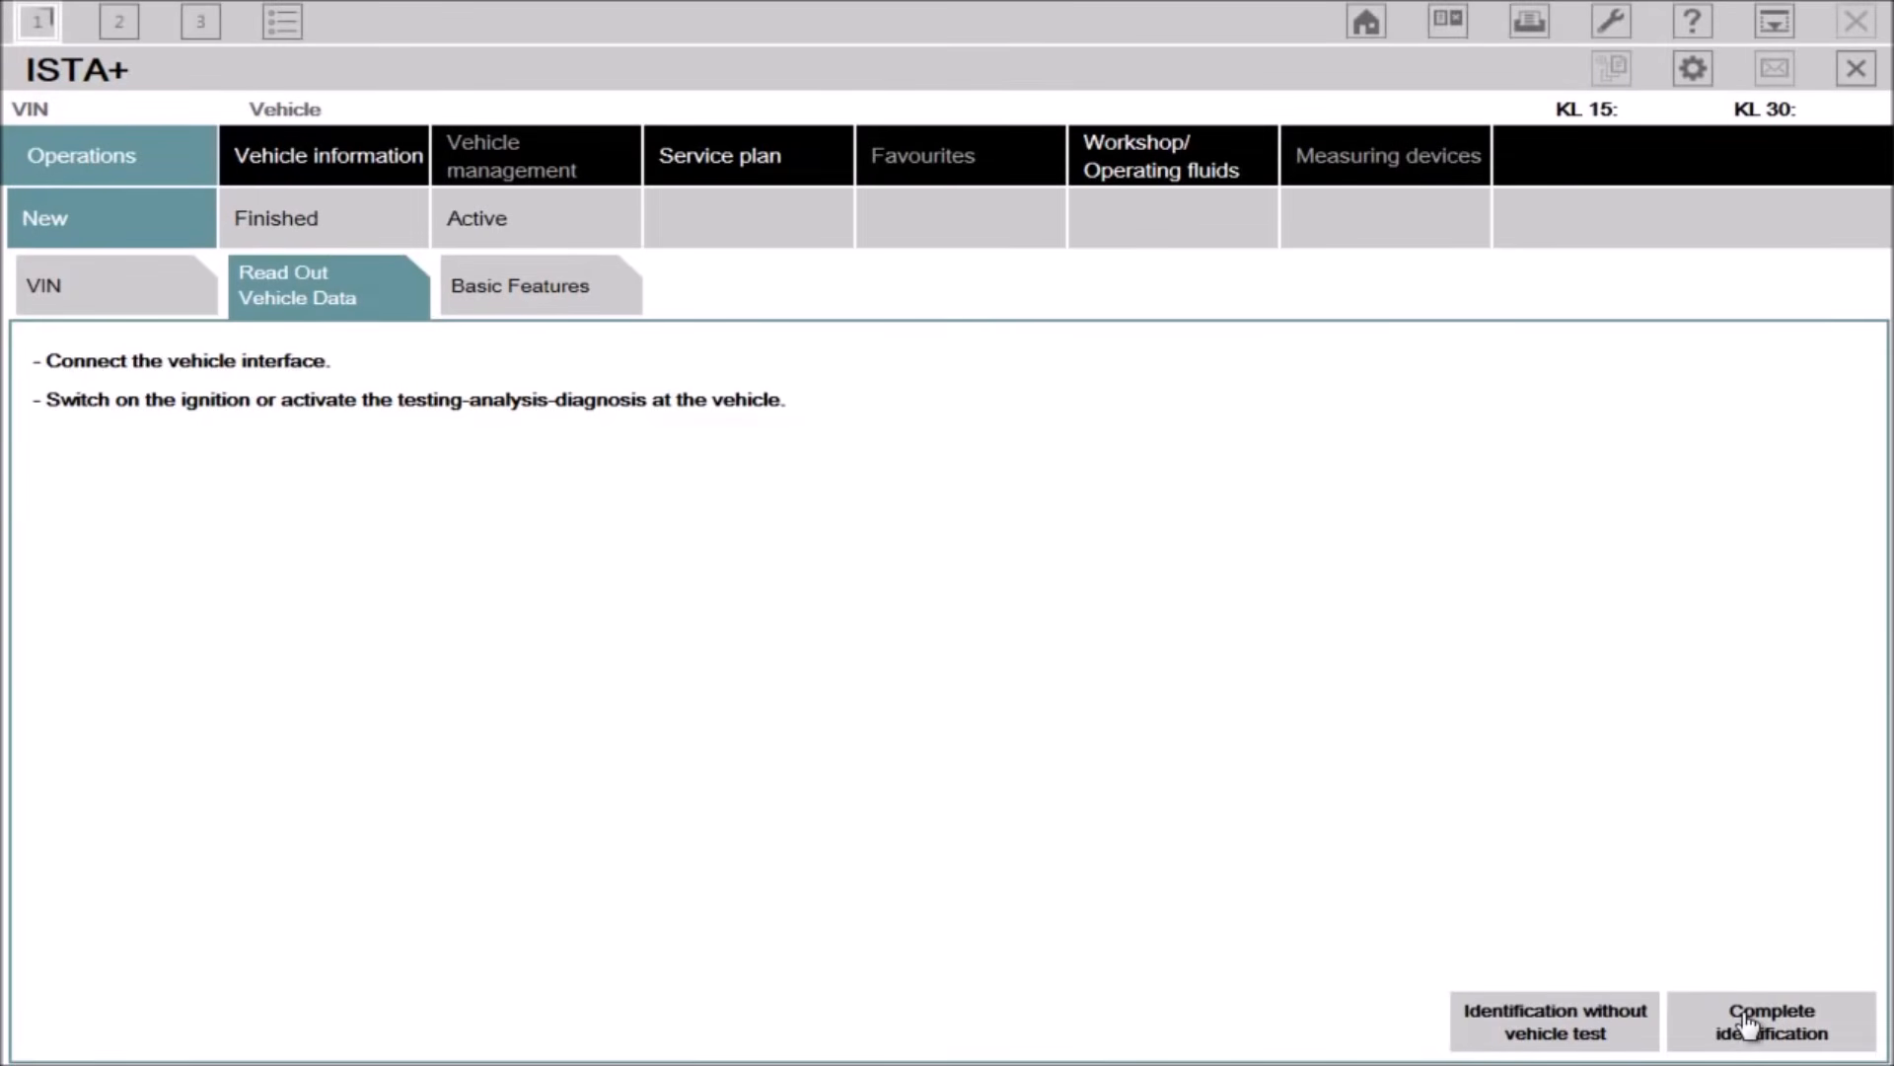
{"action": "left_click", "coordinate": [1746, 1026]}
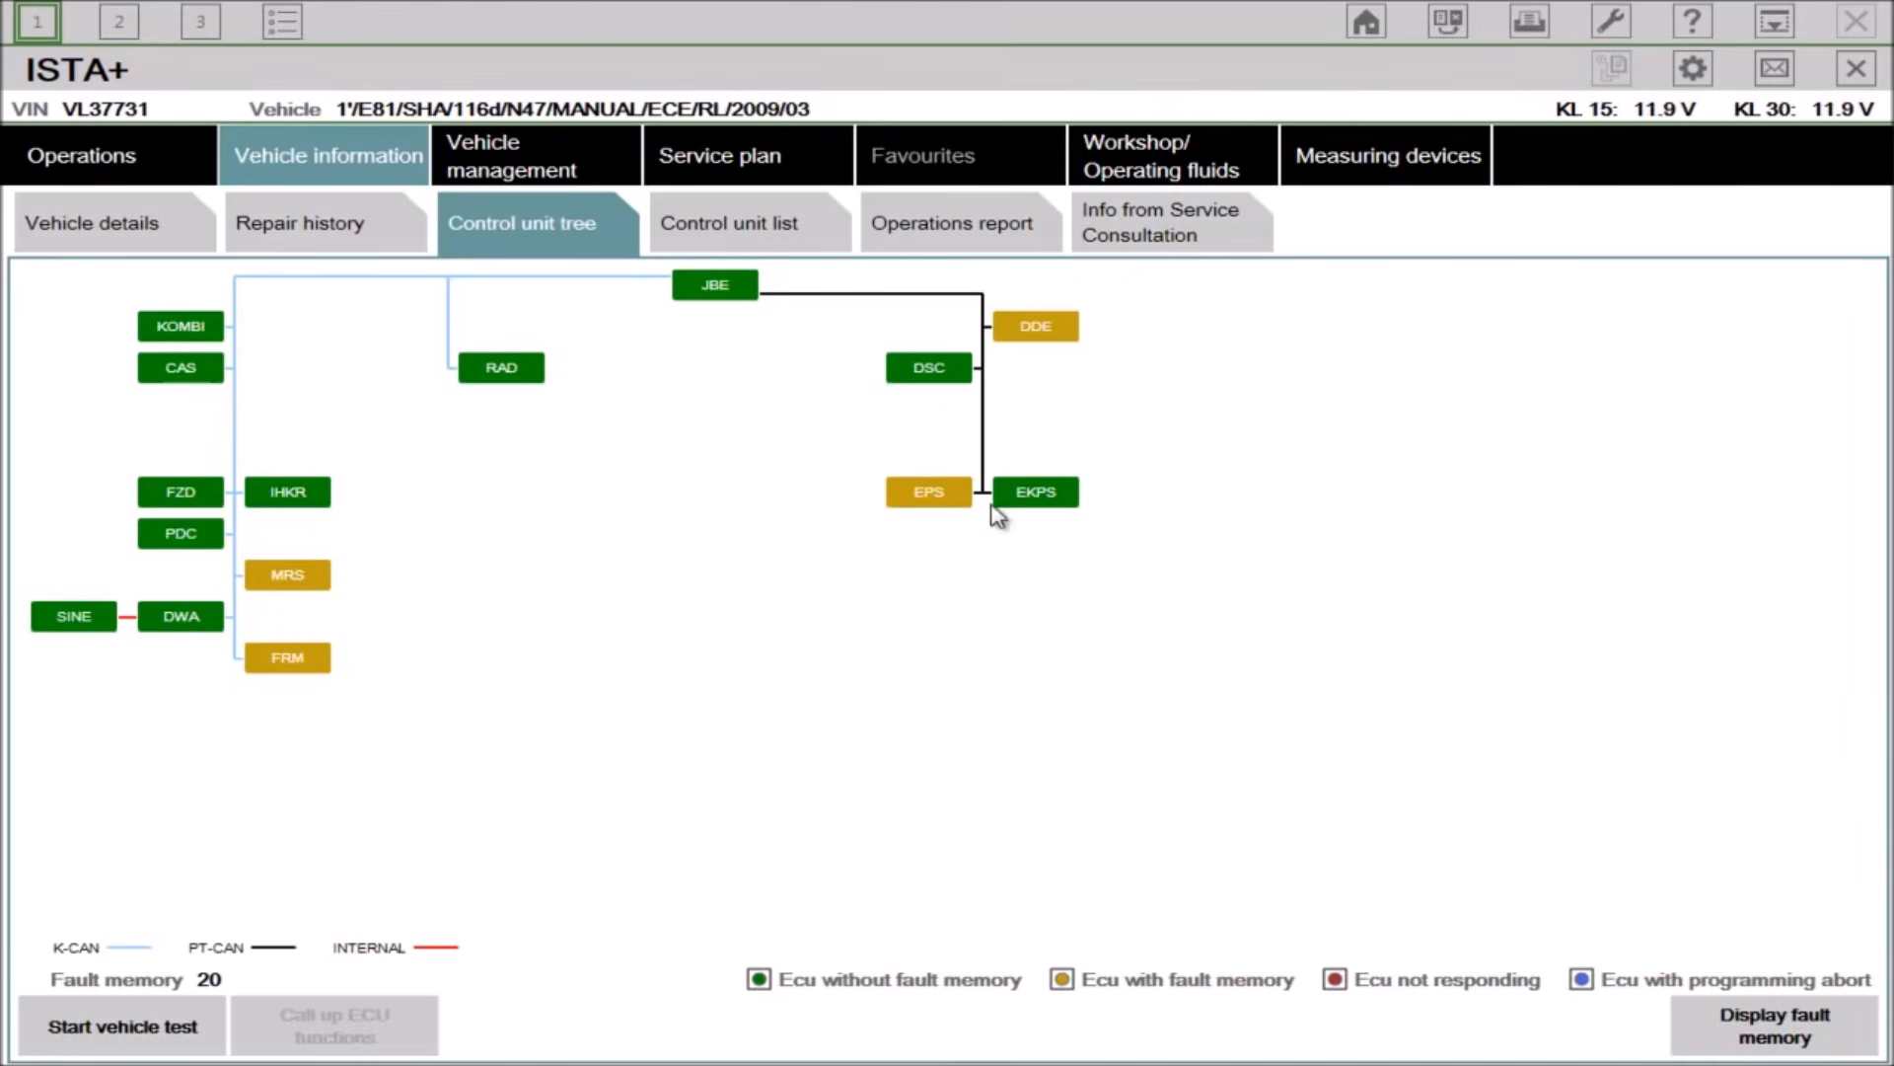
Step: Select the DDE control unit in the control unit tree and call up its ECU functions
{"action": "left_click", "coordinate": [1031, 330]}
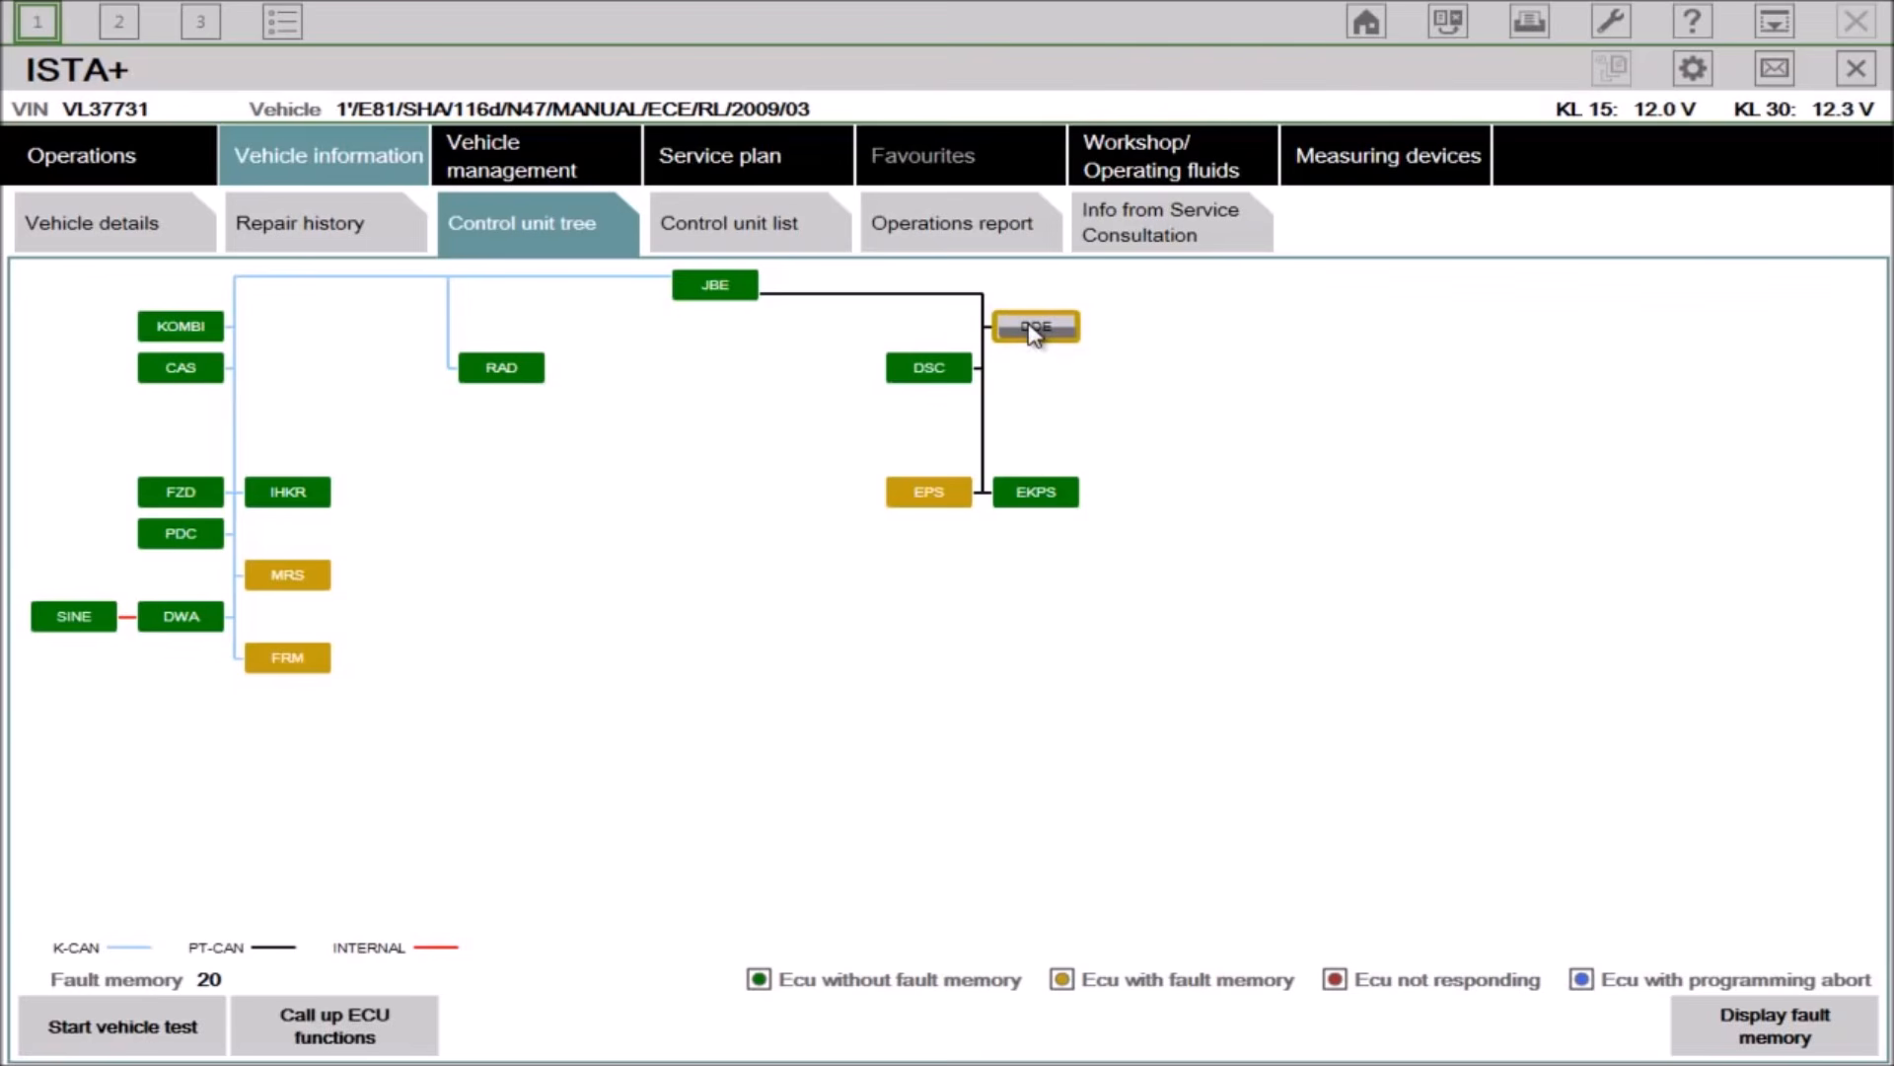
{"action": "left_click", "coordinate": [902, 501]}
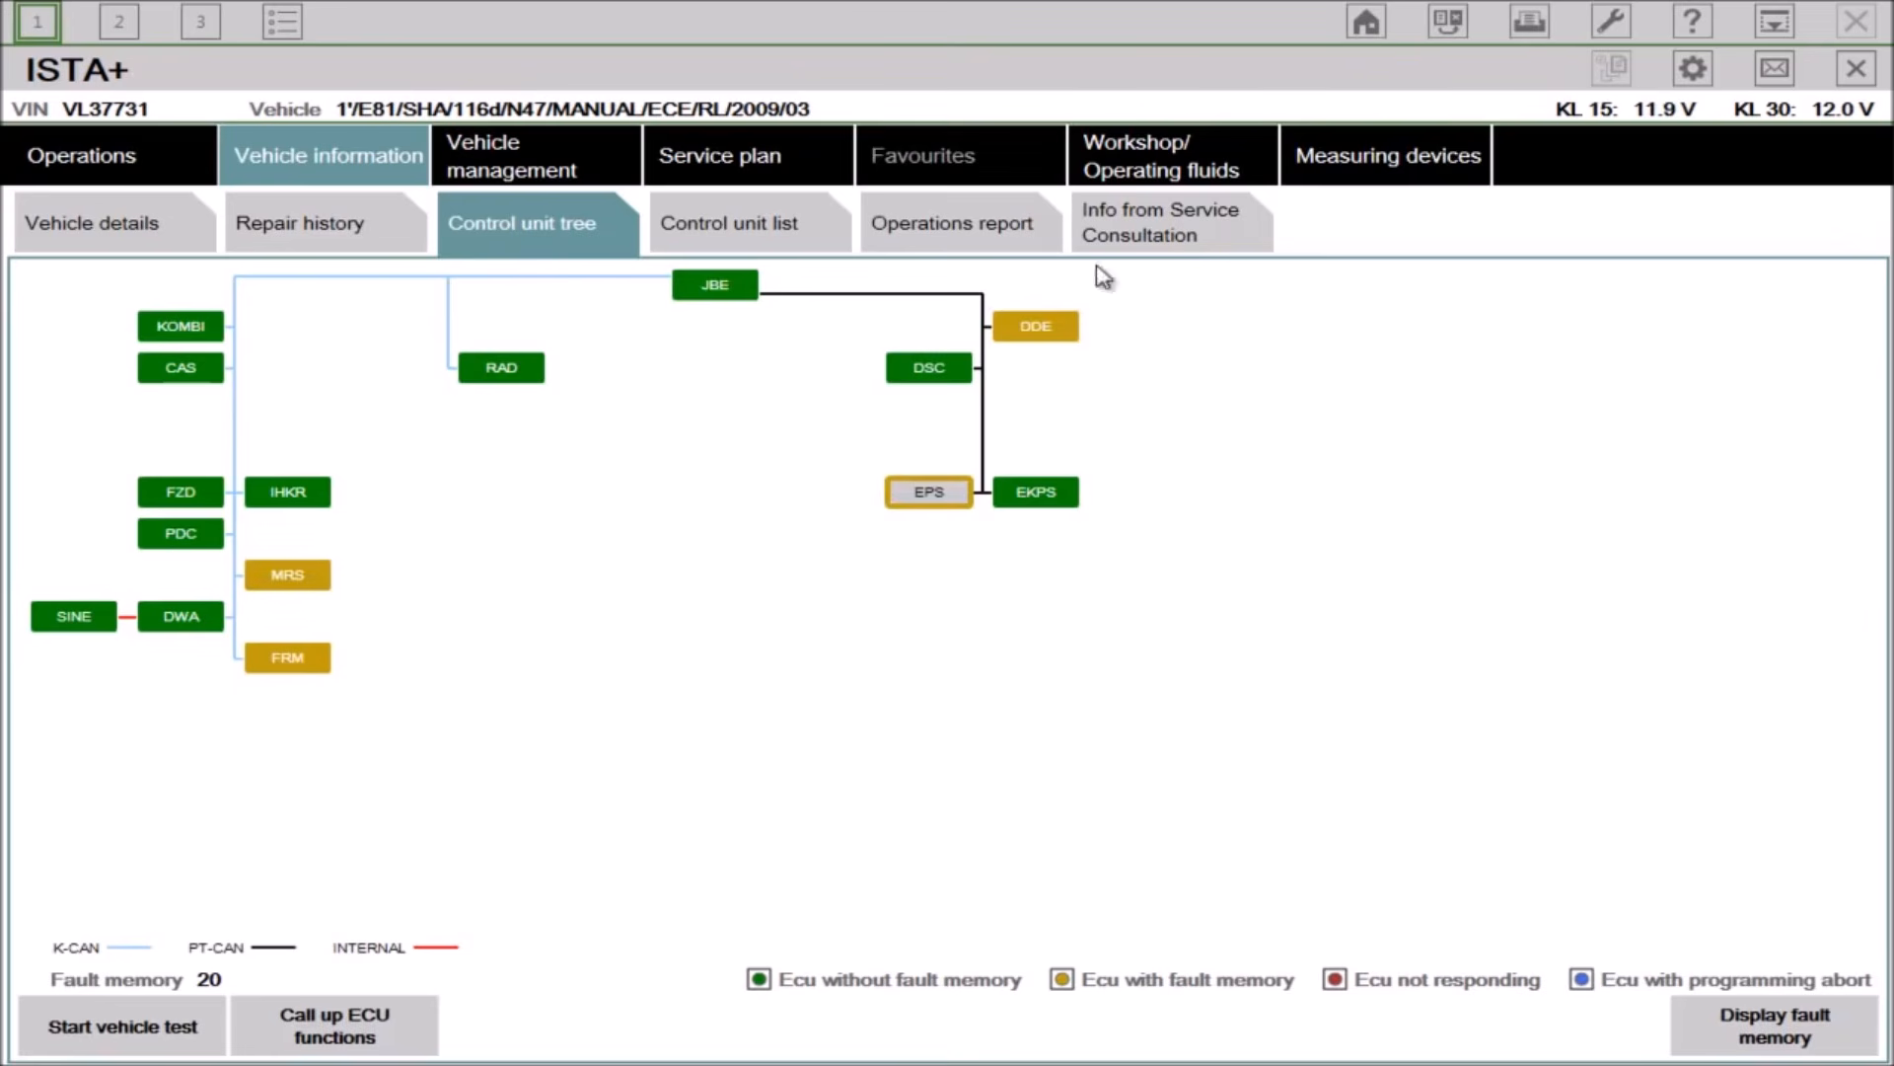
{"action": "left_click", "coordinate": [1060, 344]}
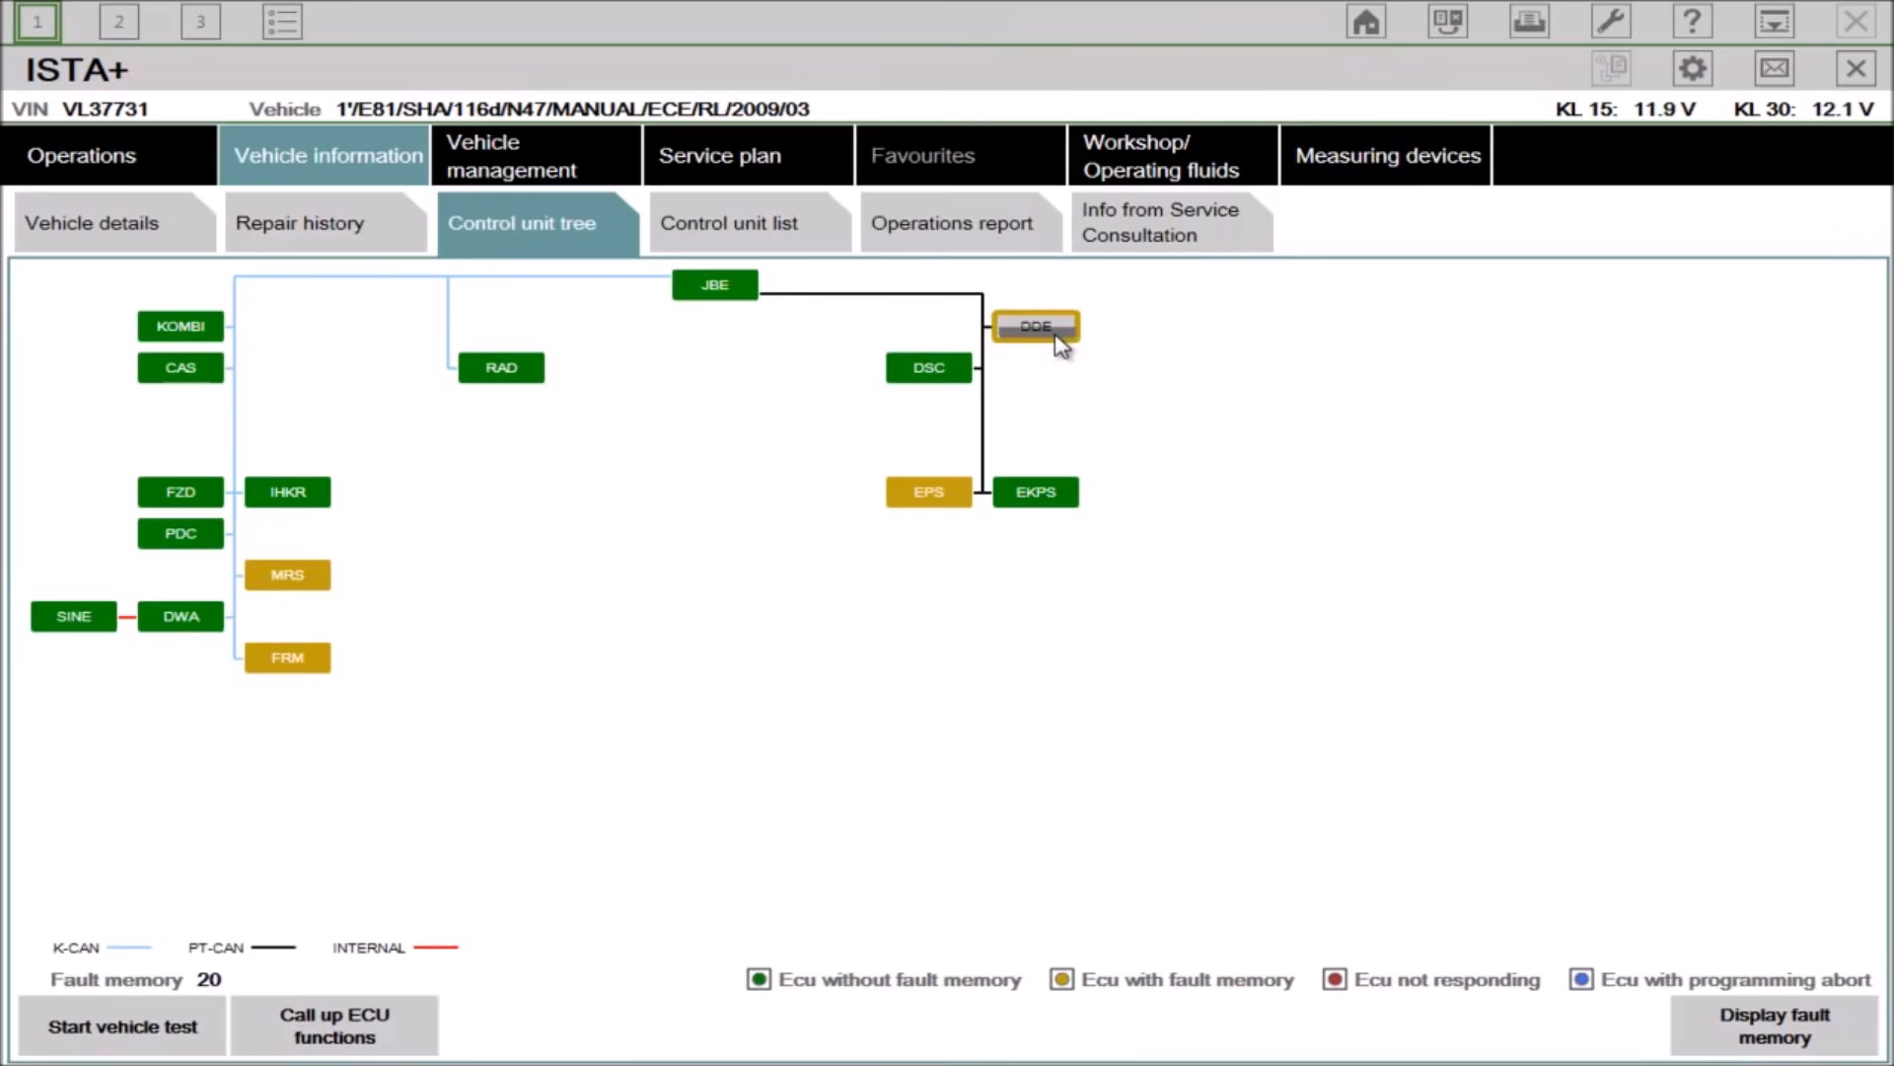
{"action": "mouse_move", "coordinate": [1047, 339]}
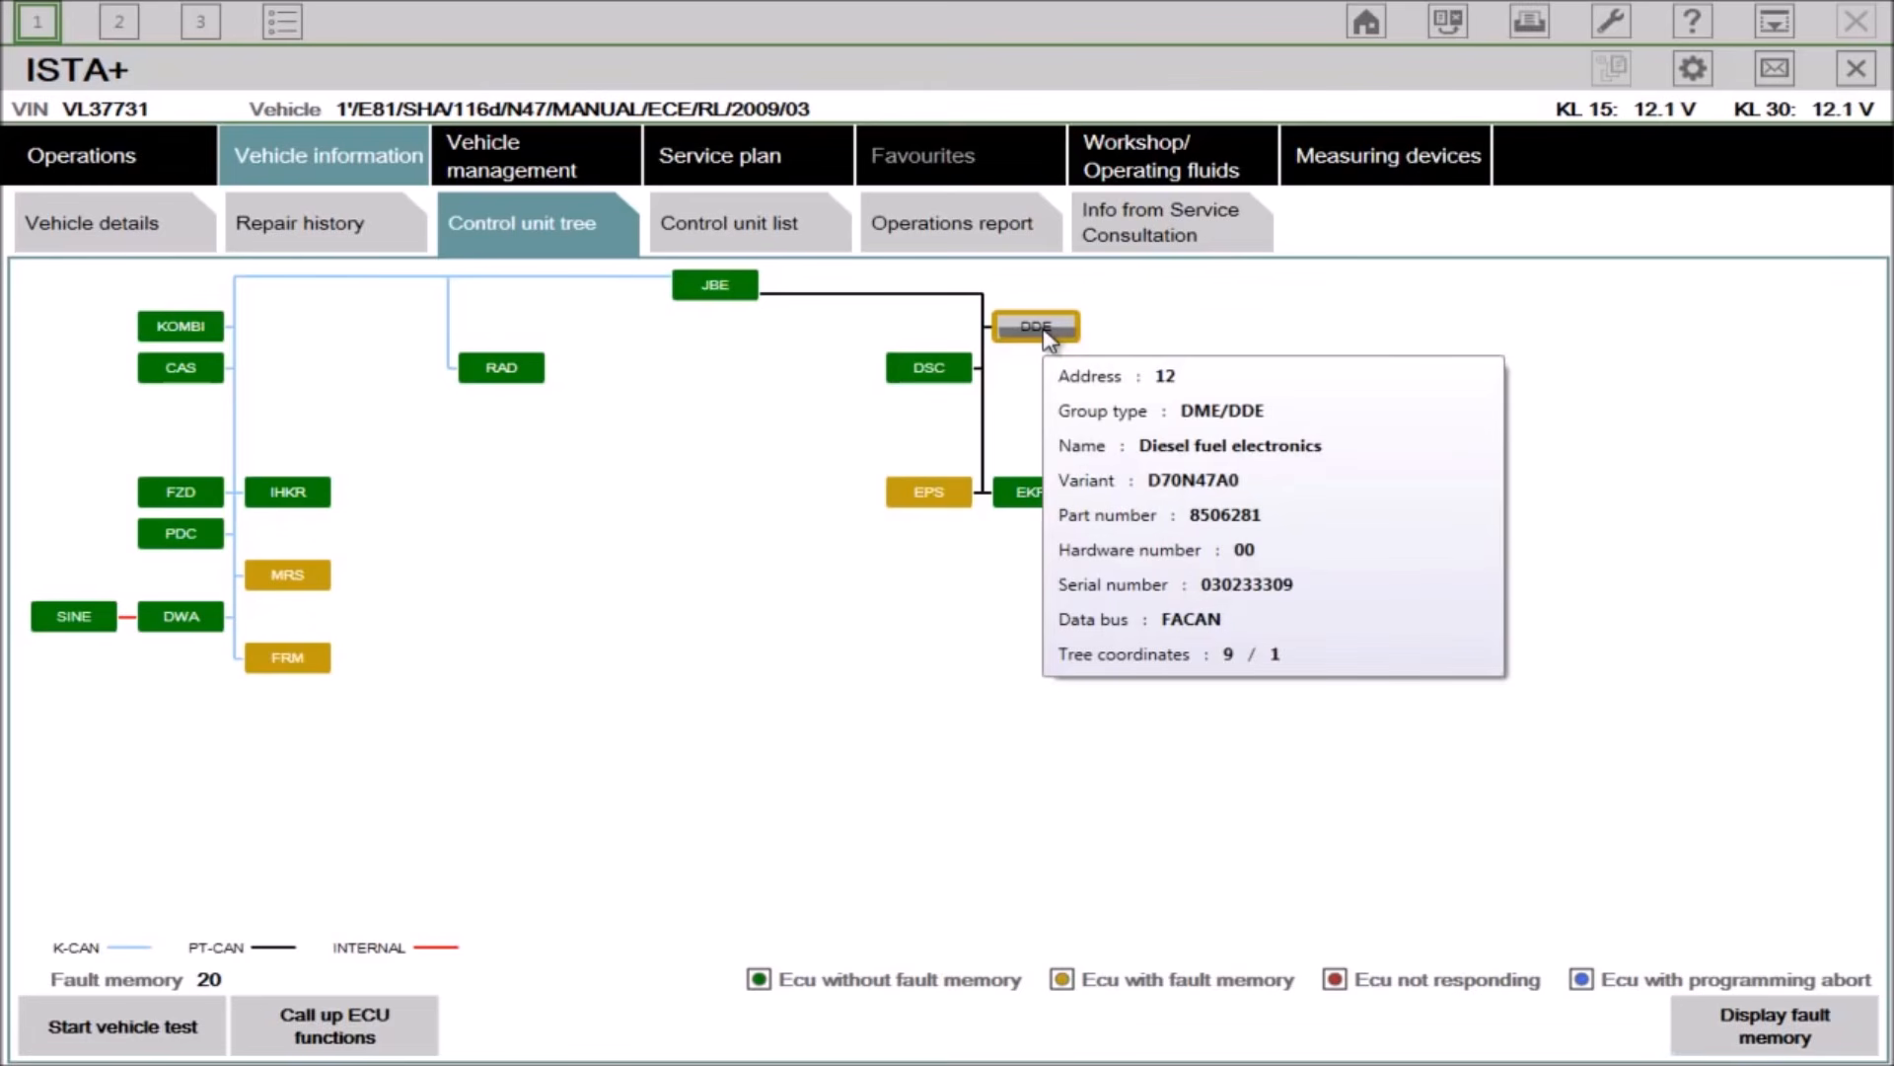
{"action": "left_click", "coordinate": [335, 1041]}
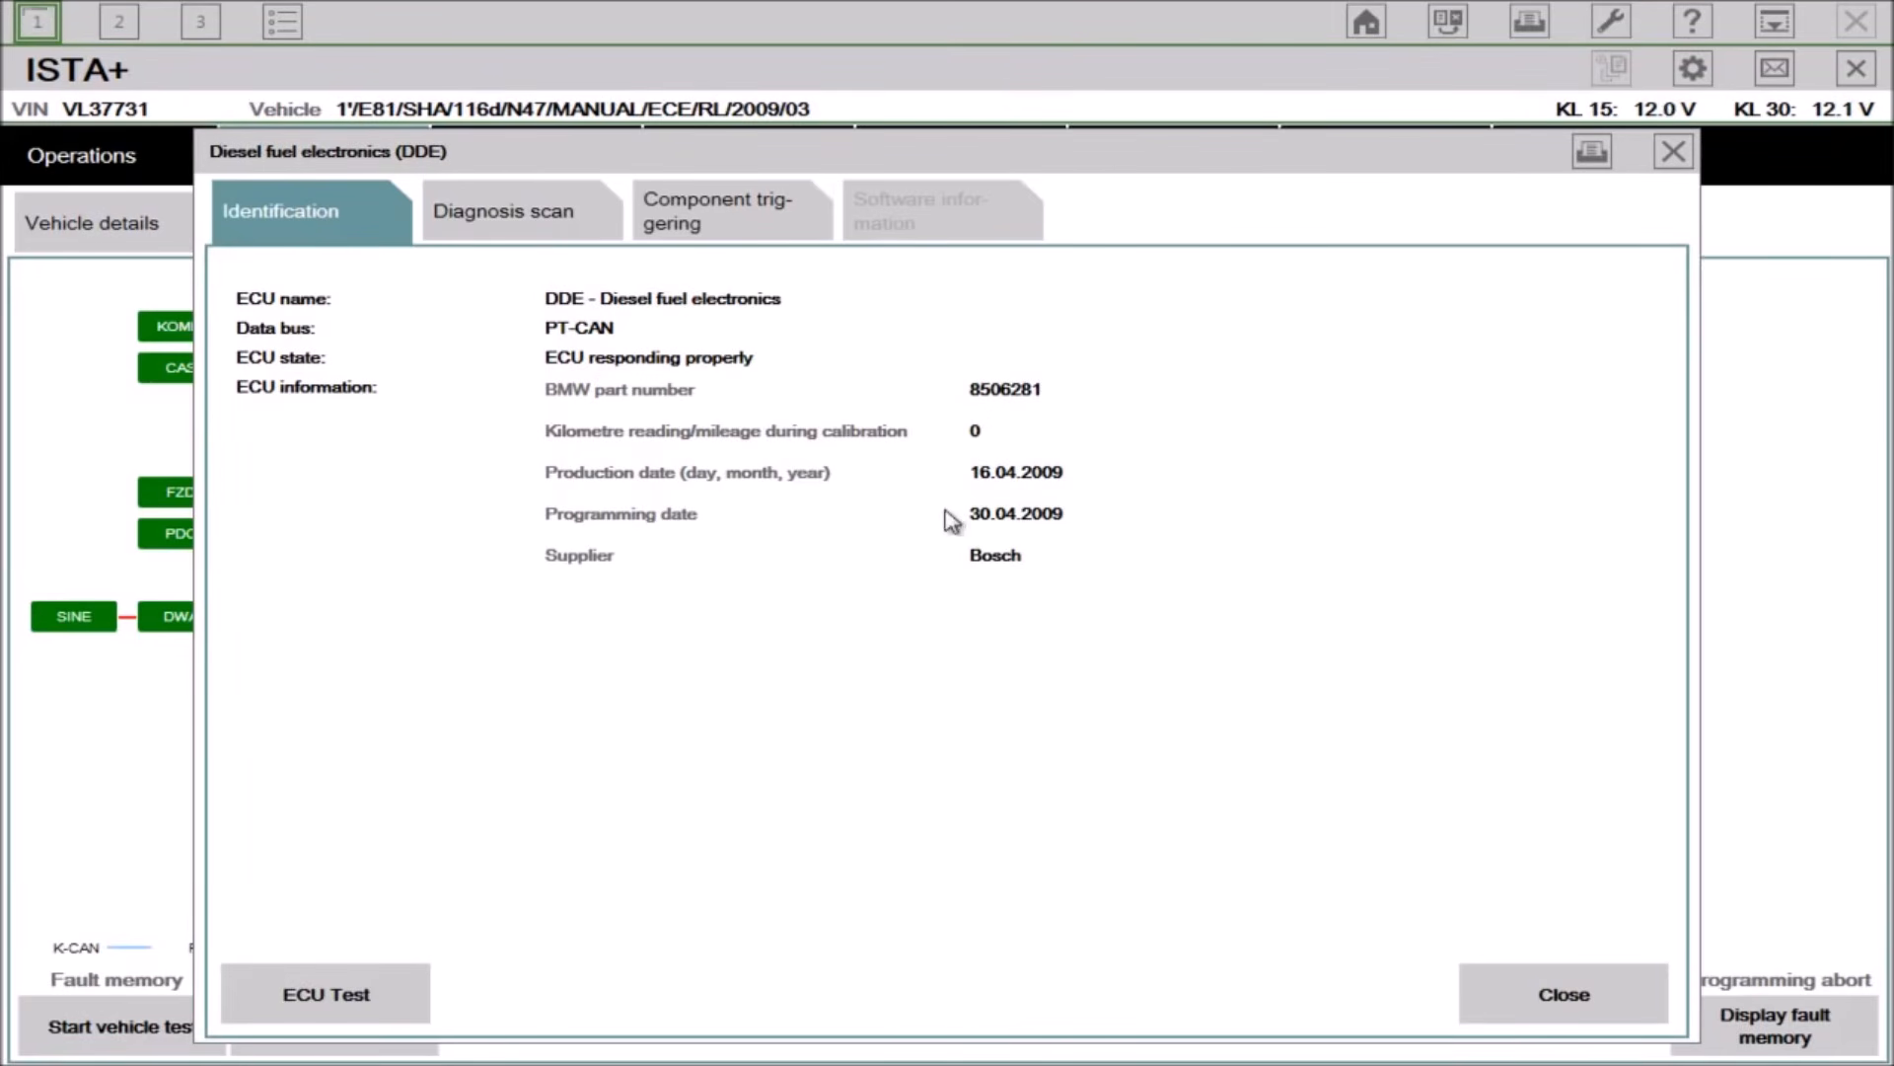
Step: Read the clutch pedal actuation state in the DDE diagnosis scan, browse component triggering, and close the dialog
{"action": "left_click", "coordinate": [498, 225]}
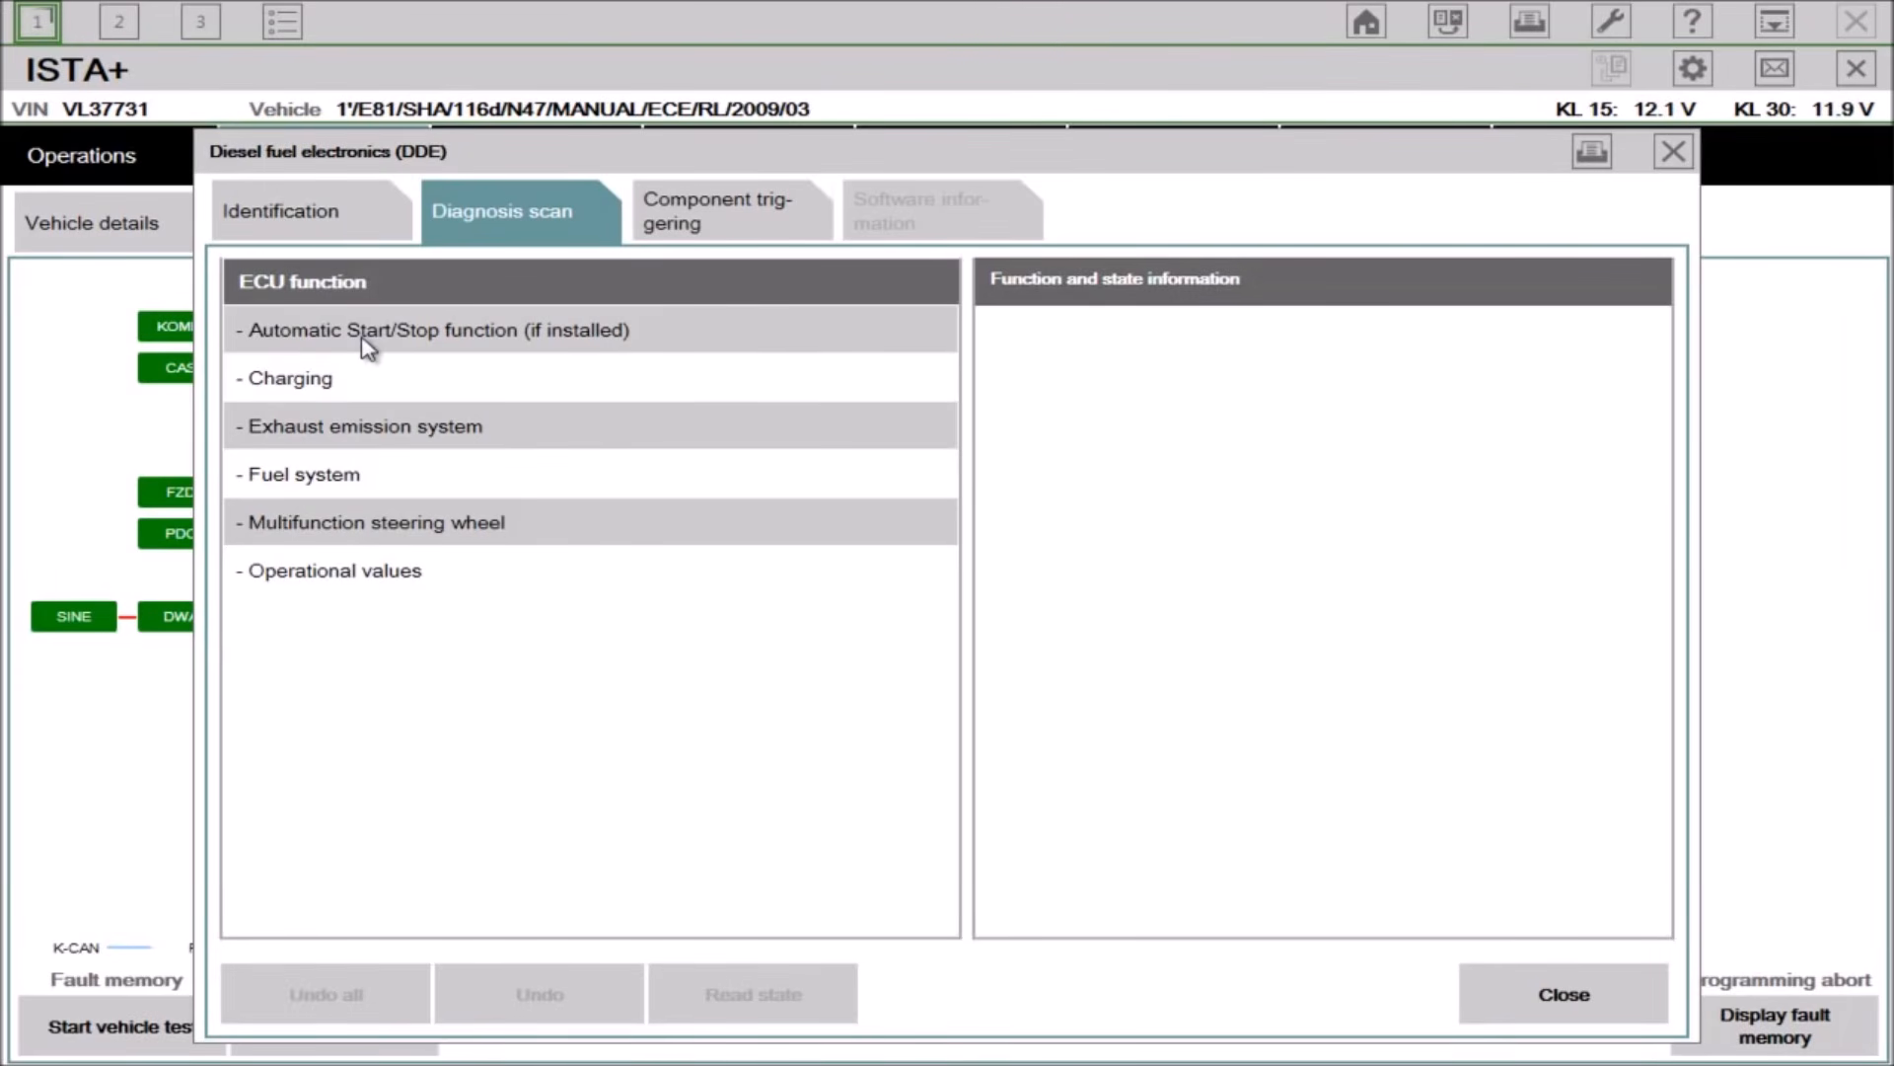
{"action": "left_click", "coordinate": [394, 335]}
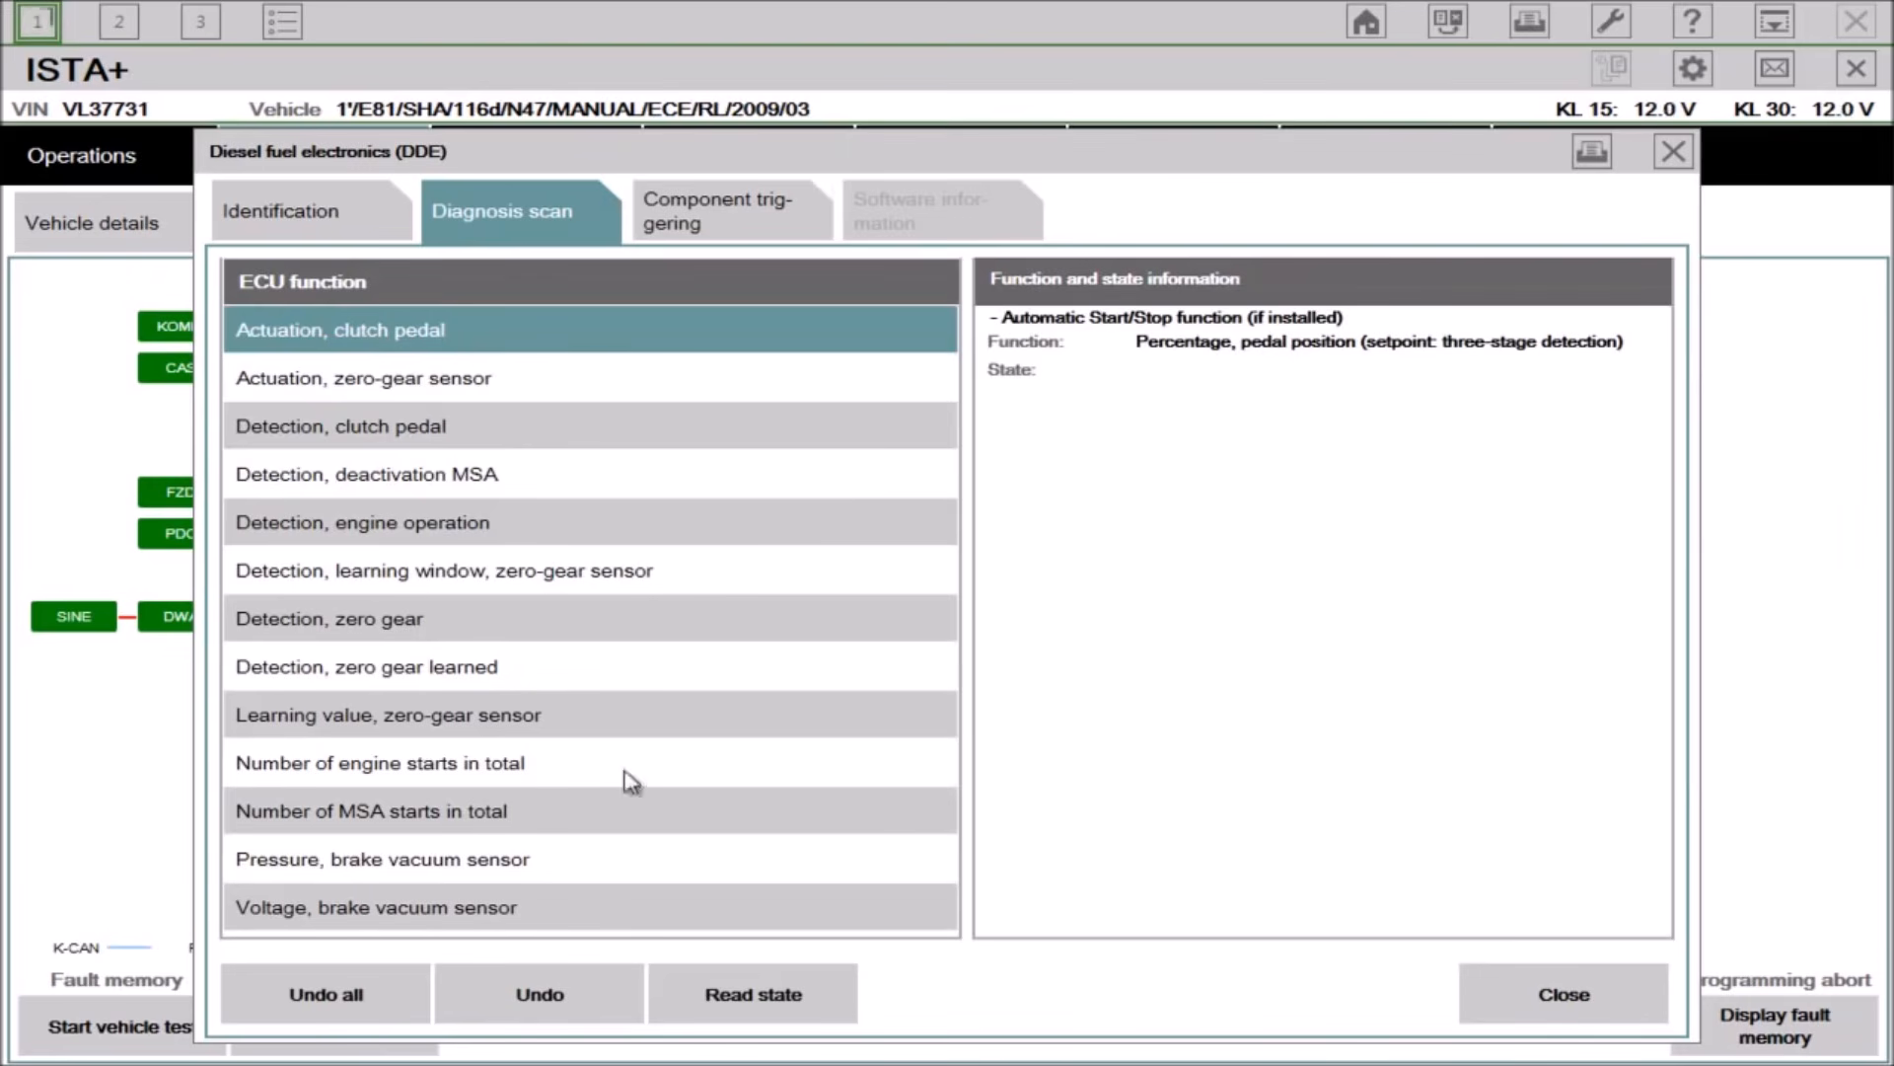
{"action": "left_click", "coordinate": [752, 999]}
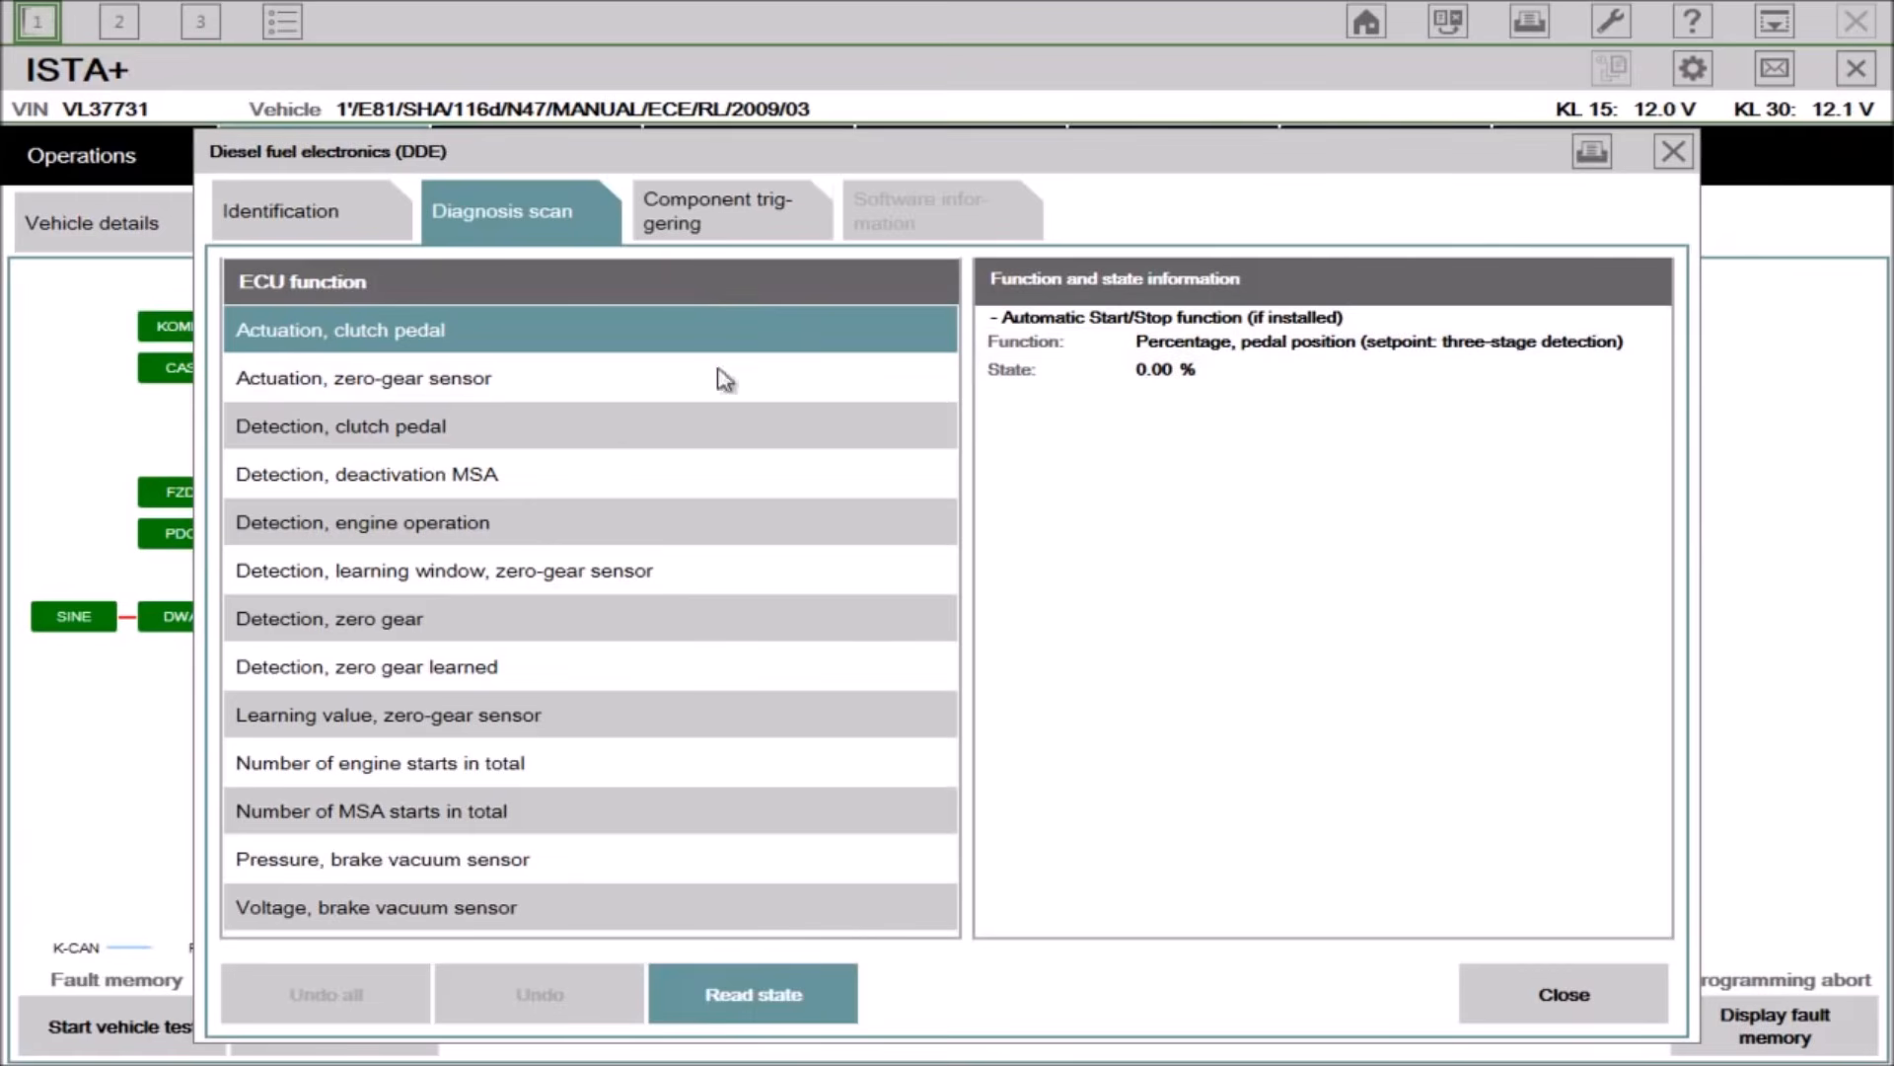
{"action": "left_click", "coordinate": [717, 230]}
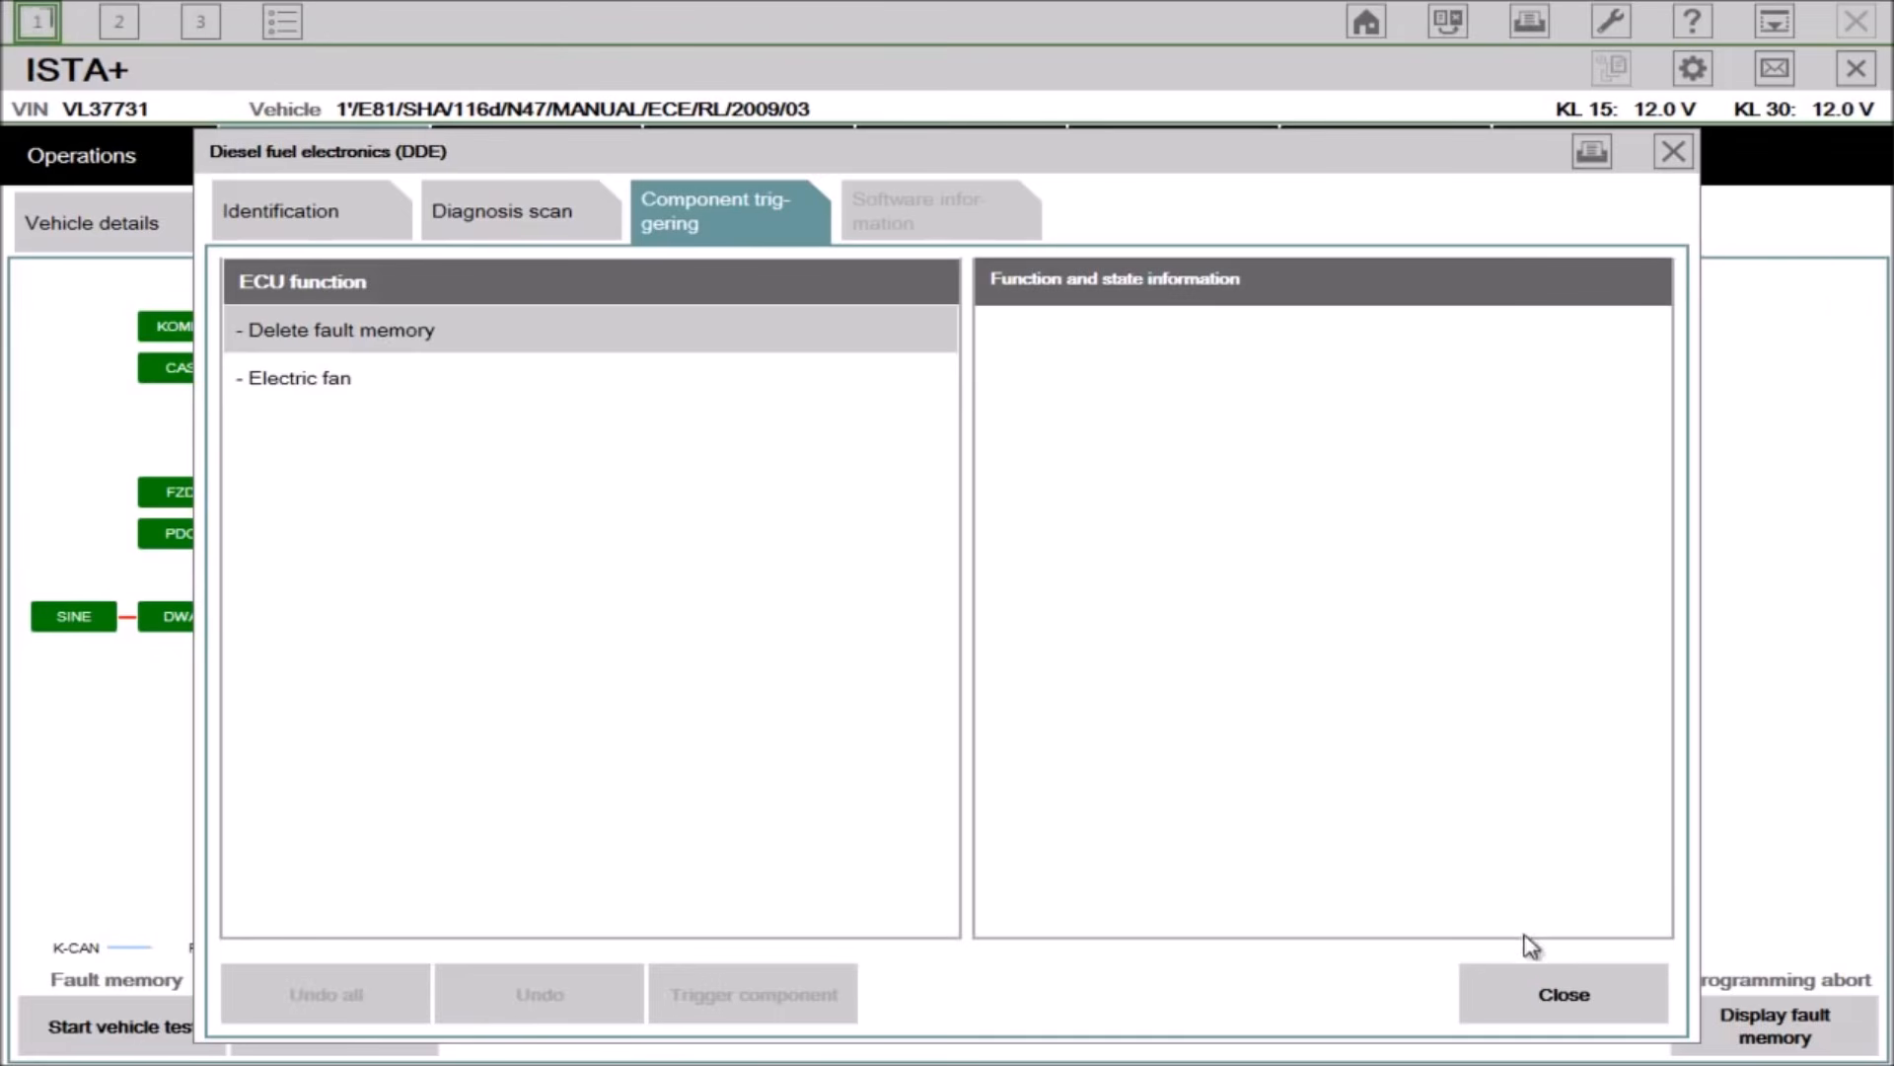
{"action": "left_click", "coordinate": [1546, 996]}
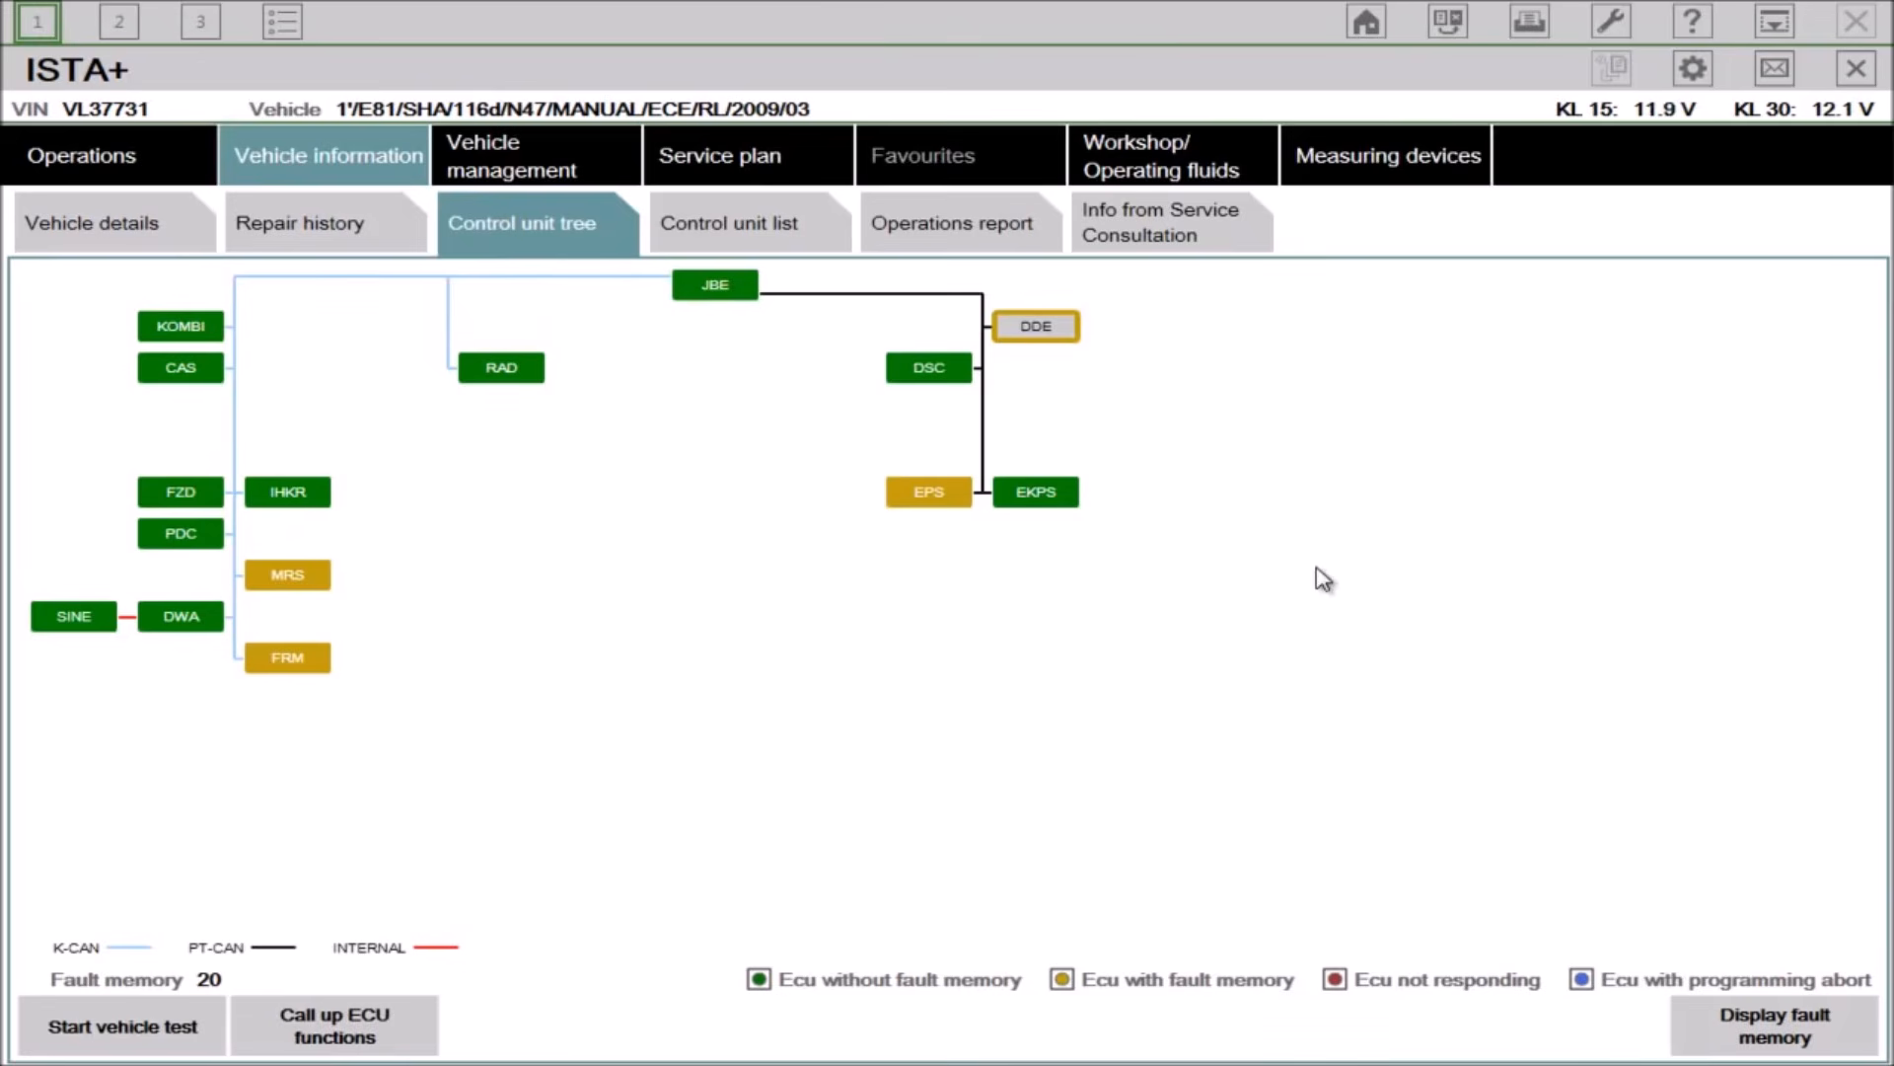
Step: Display the fault memory and scroll through the stored fault codes
{"action": "left_click", "coordinate": [1766, 1029]}
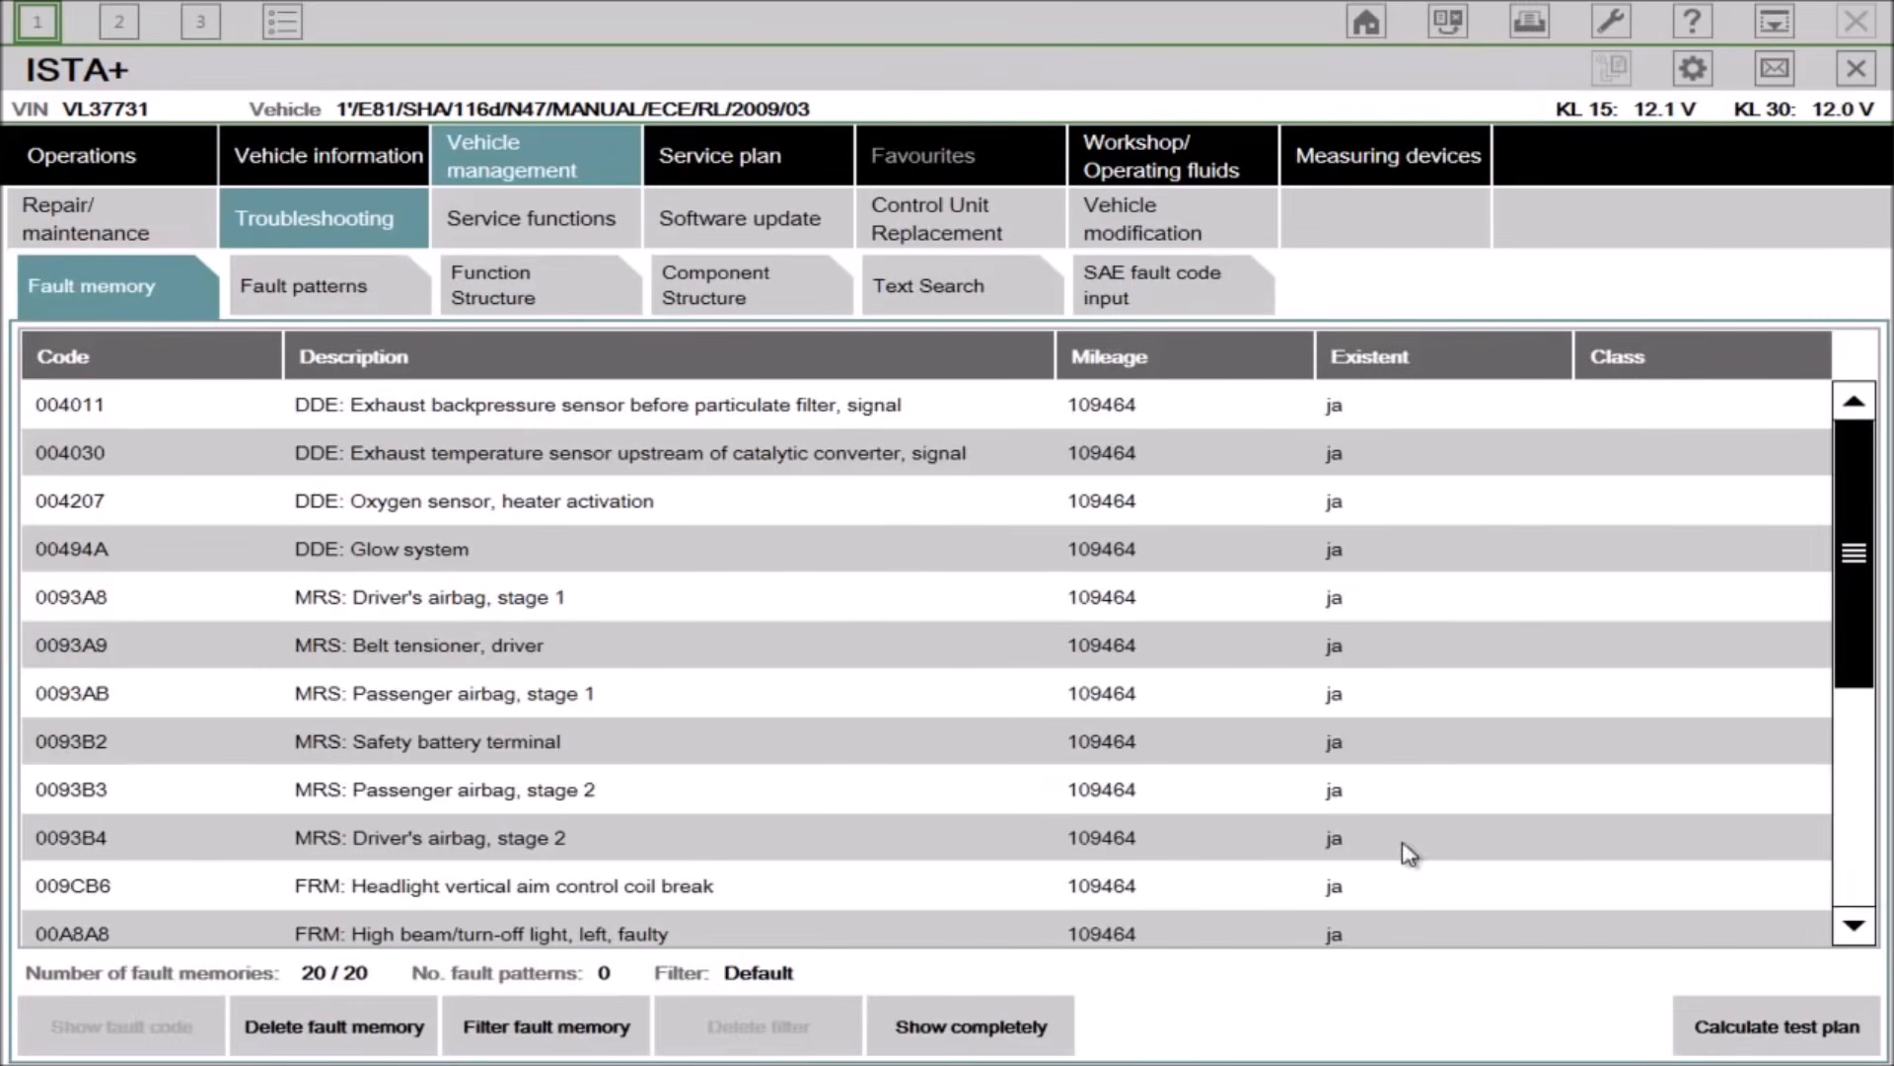
{"action": "left_click_drag", "start_coordinate": [1864, 569], "coordinate": [1854, 444]}
{"action": "left_click", "coordinate": [807, 403]}
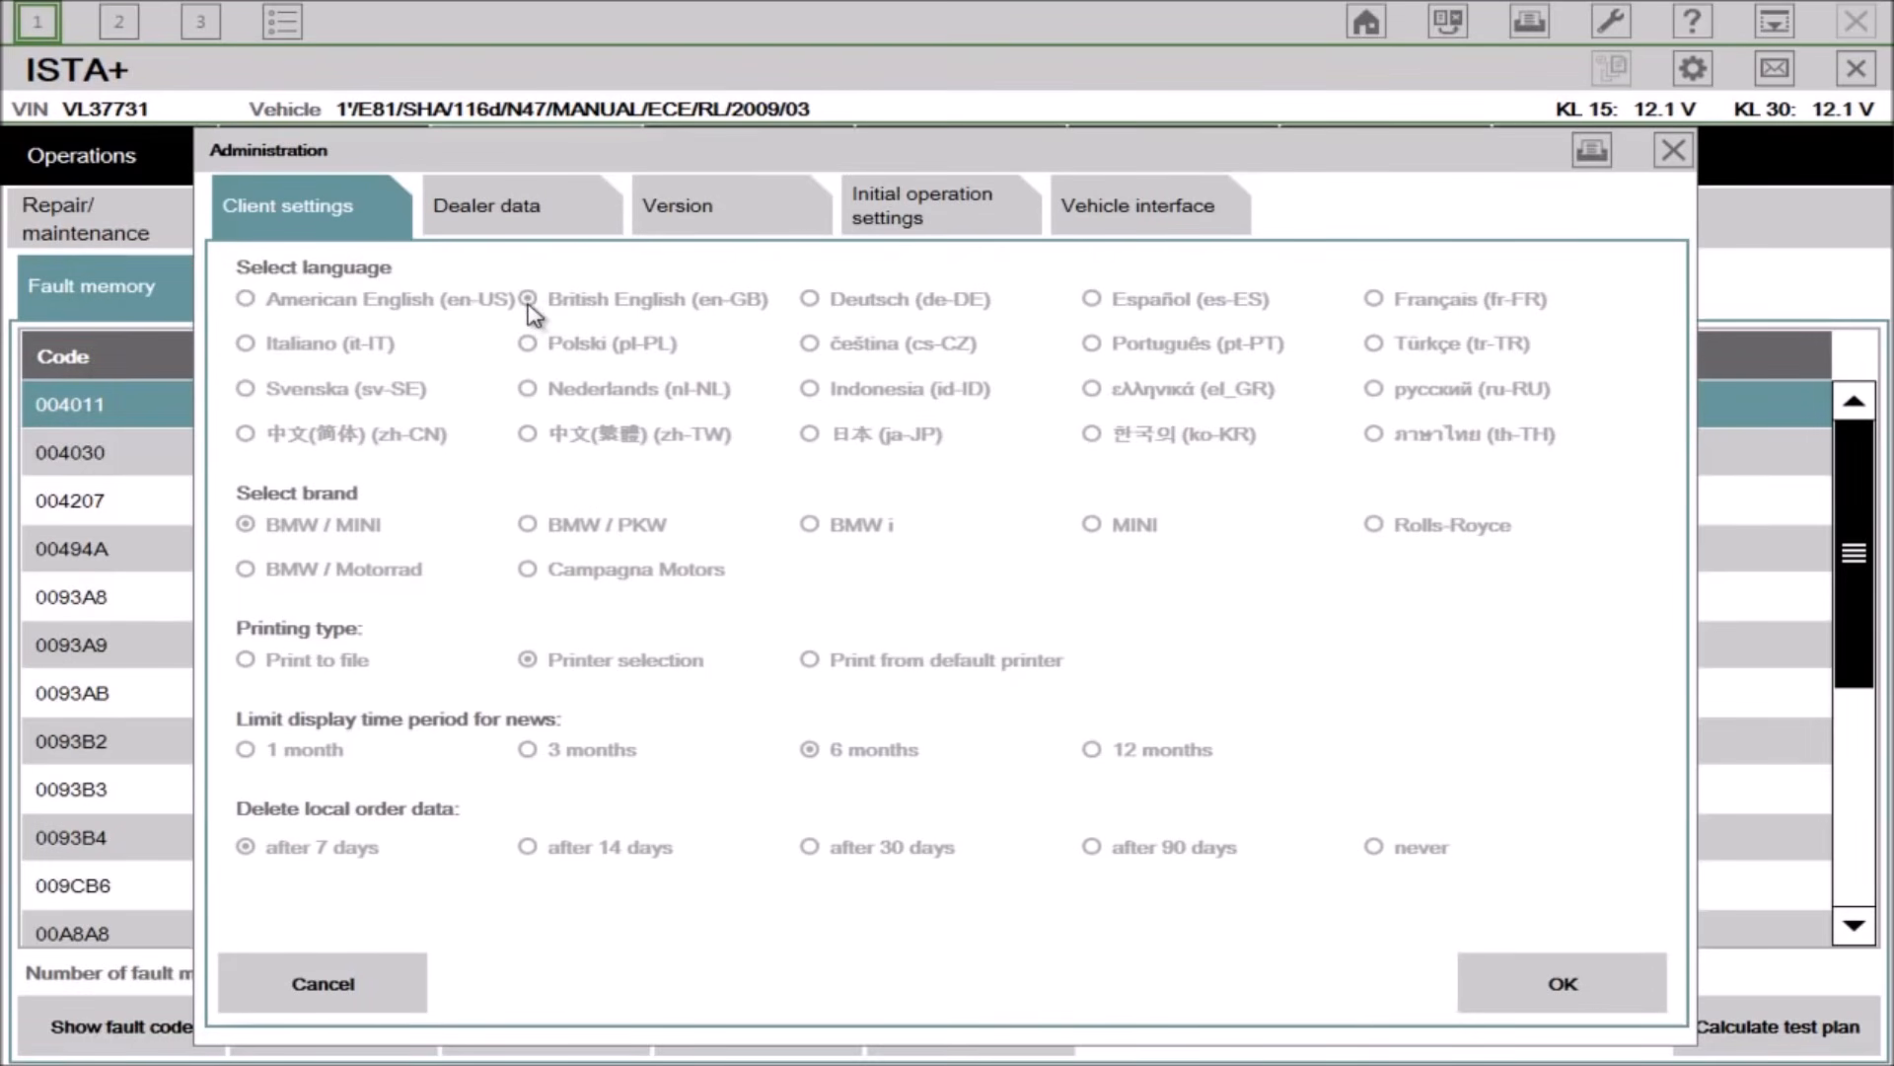
{"action": "left_click", "coordinate": [1677, 150]}
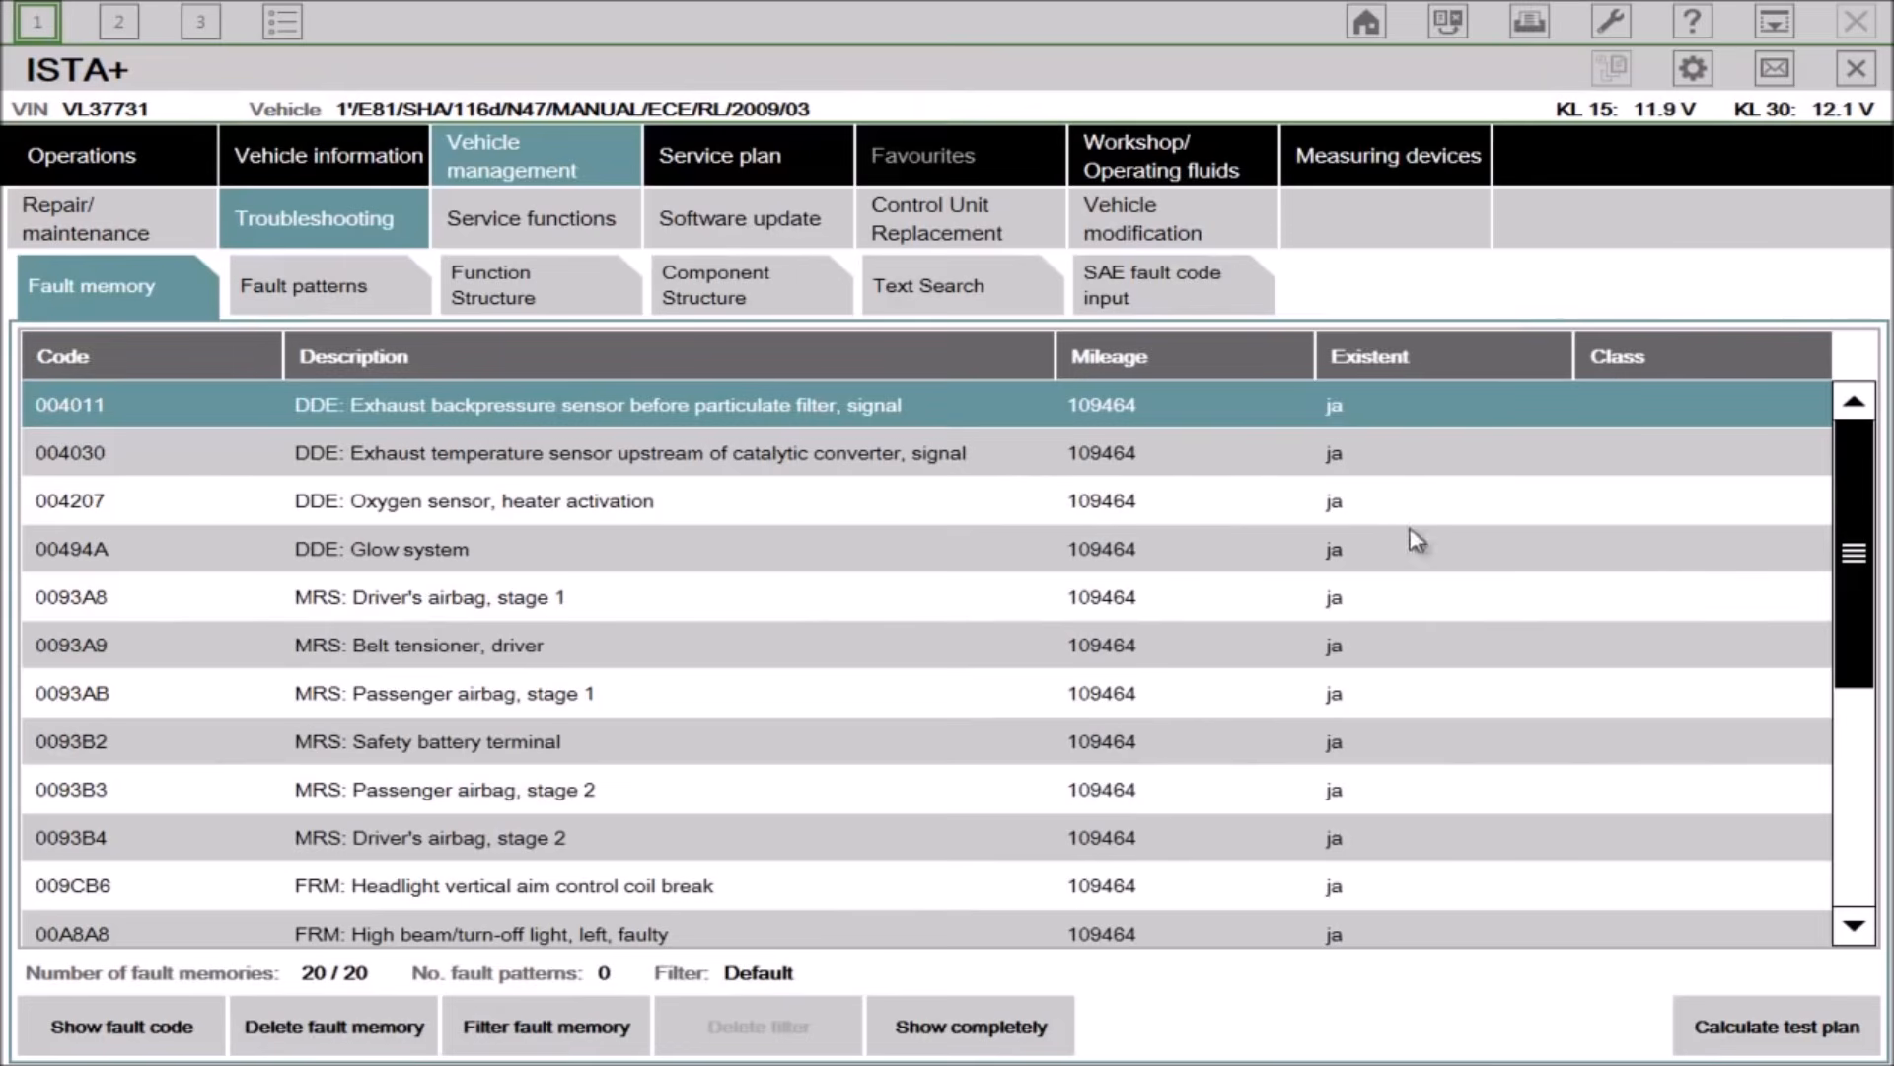
{"action": "left_click_drag", "start_coordinate": [1859, 554], "coordinate": [1850, 846]}
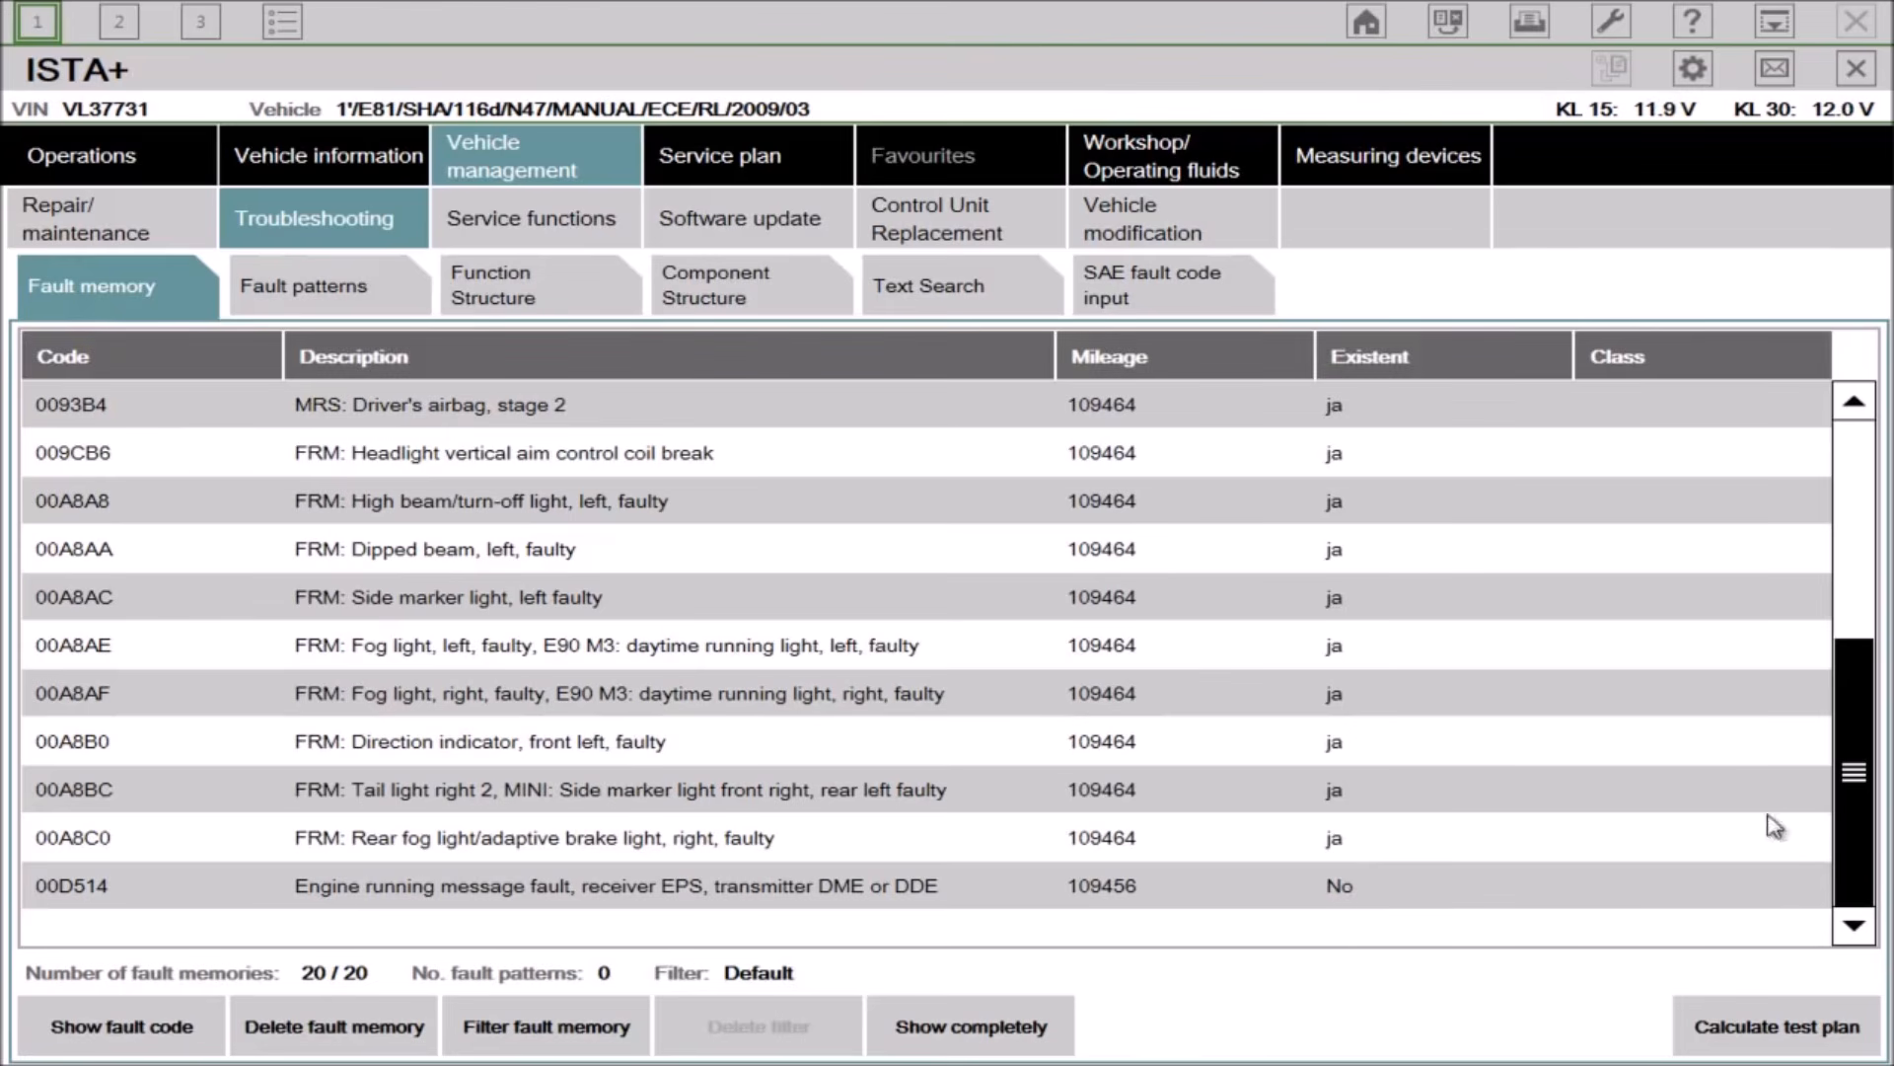
{"action": "left_click_drag", "start_coordinate": [1849, 801], "coordinate": [1845, 617]}
Step: Calculate a test plan from the stored fault memory entries
{"action": "left_click", "coordinate": [1317, 402]}
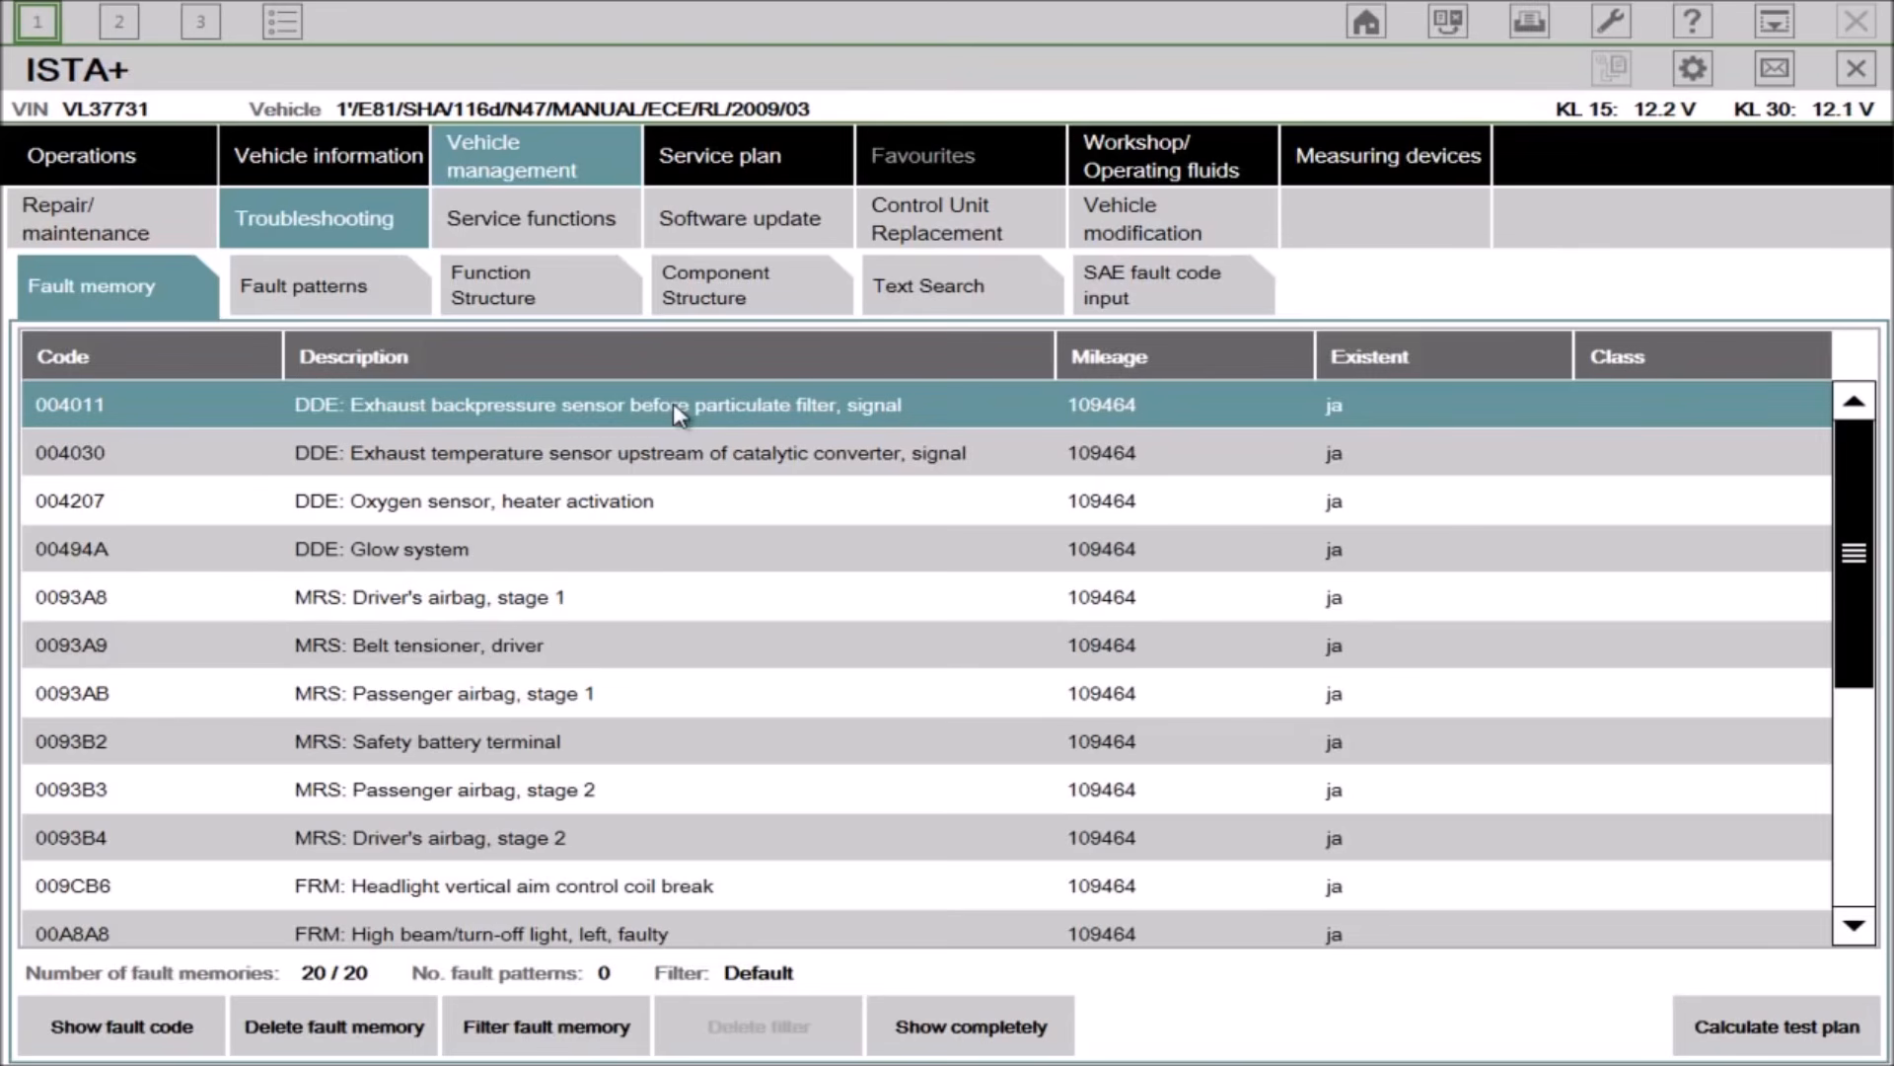
{"action": "left_click", "coordinate": [644, 563]}
{"action": "left_click", "coordinate": [1759, 1028]}
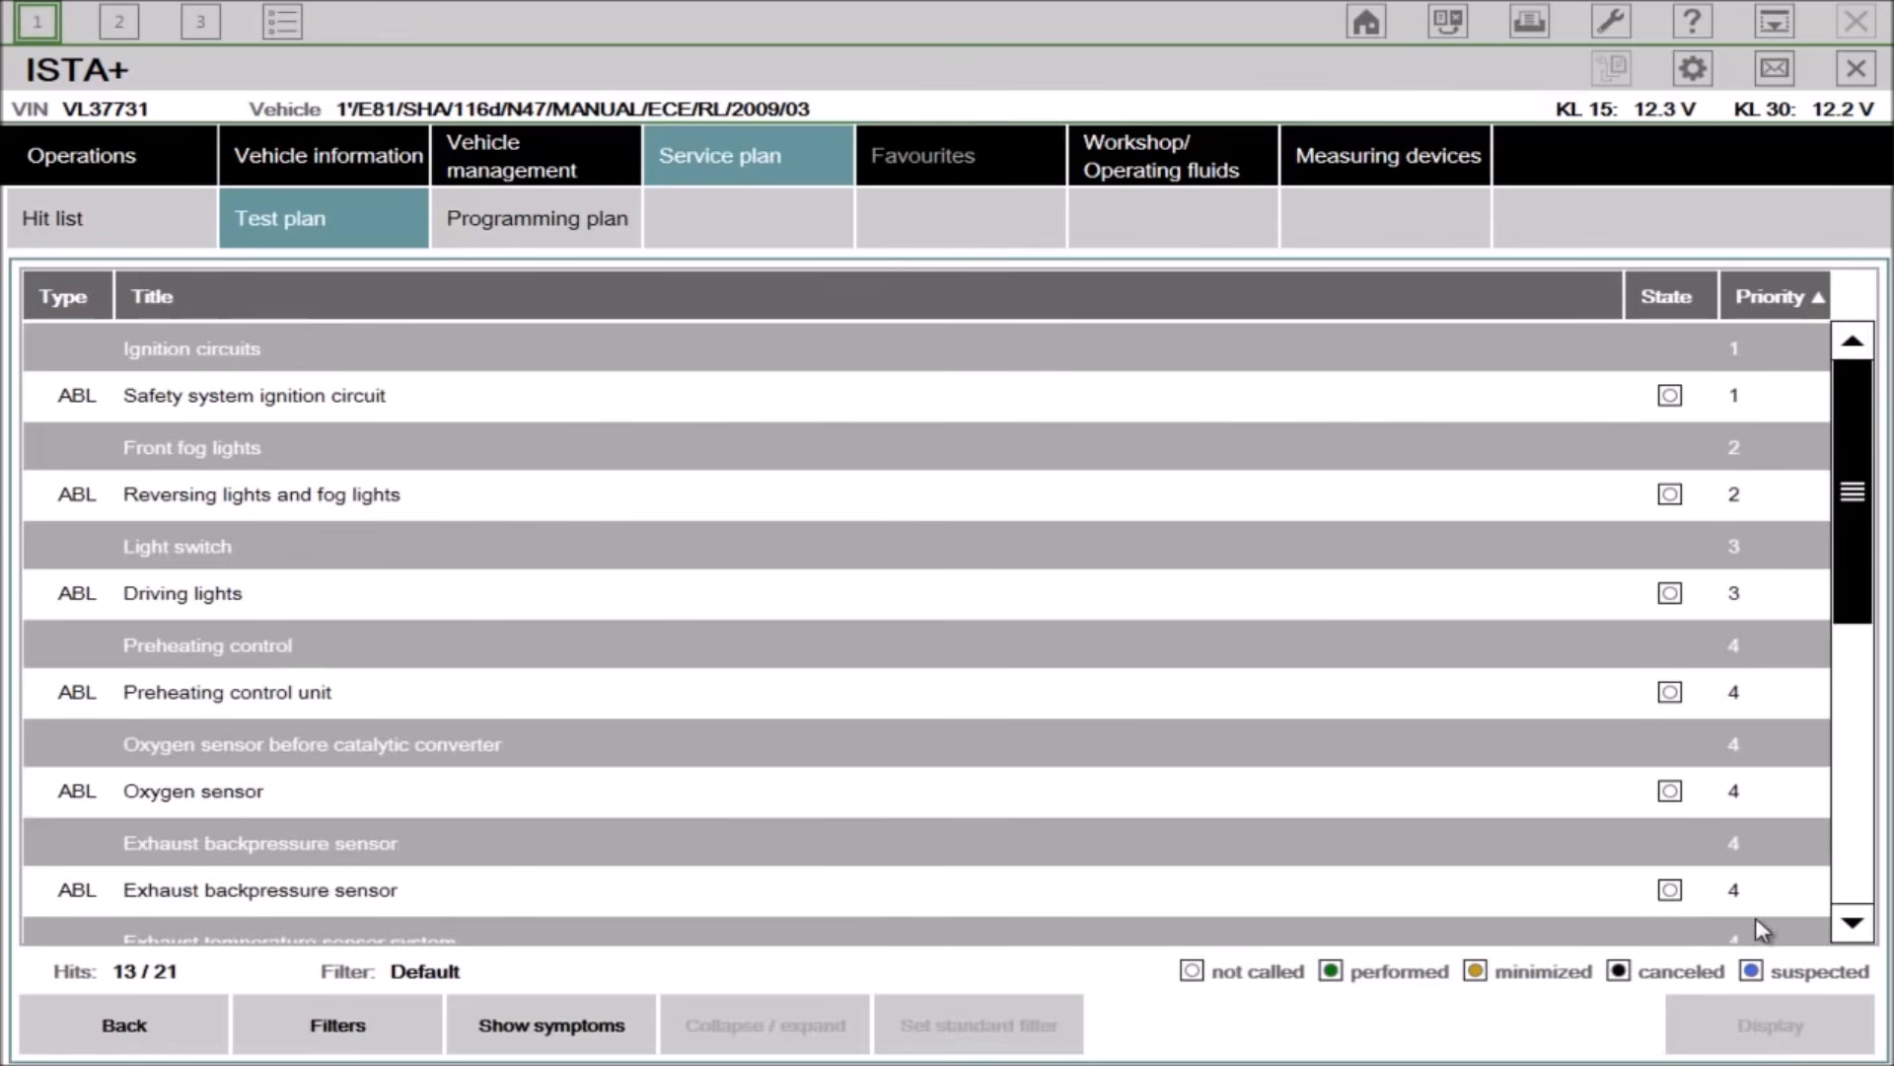
Step: Open the Safety system ignition circuit test module from the test plan
{"action": "left_click_drag", "start_coordinate": [1857, 510], "coordinate": [1854, 819]}
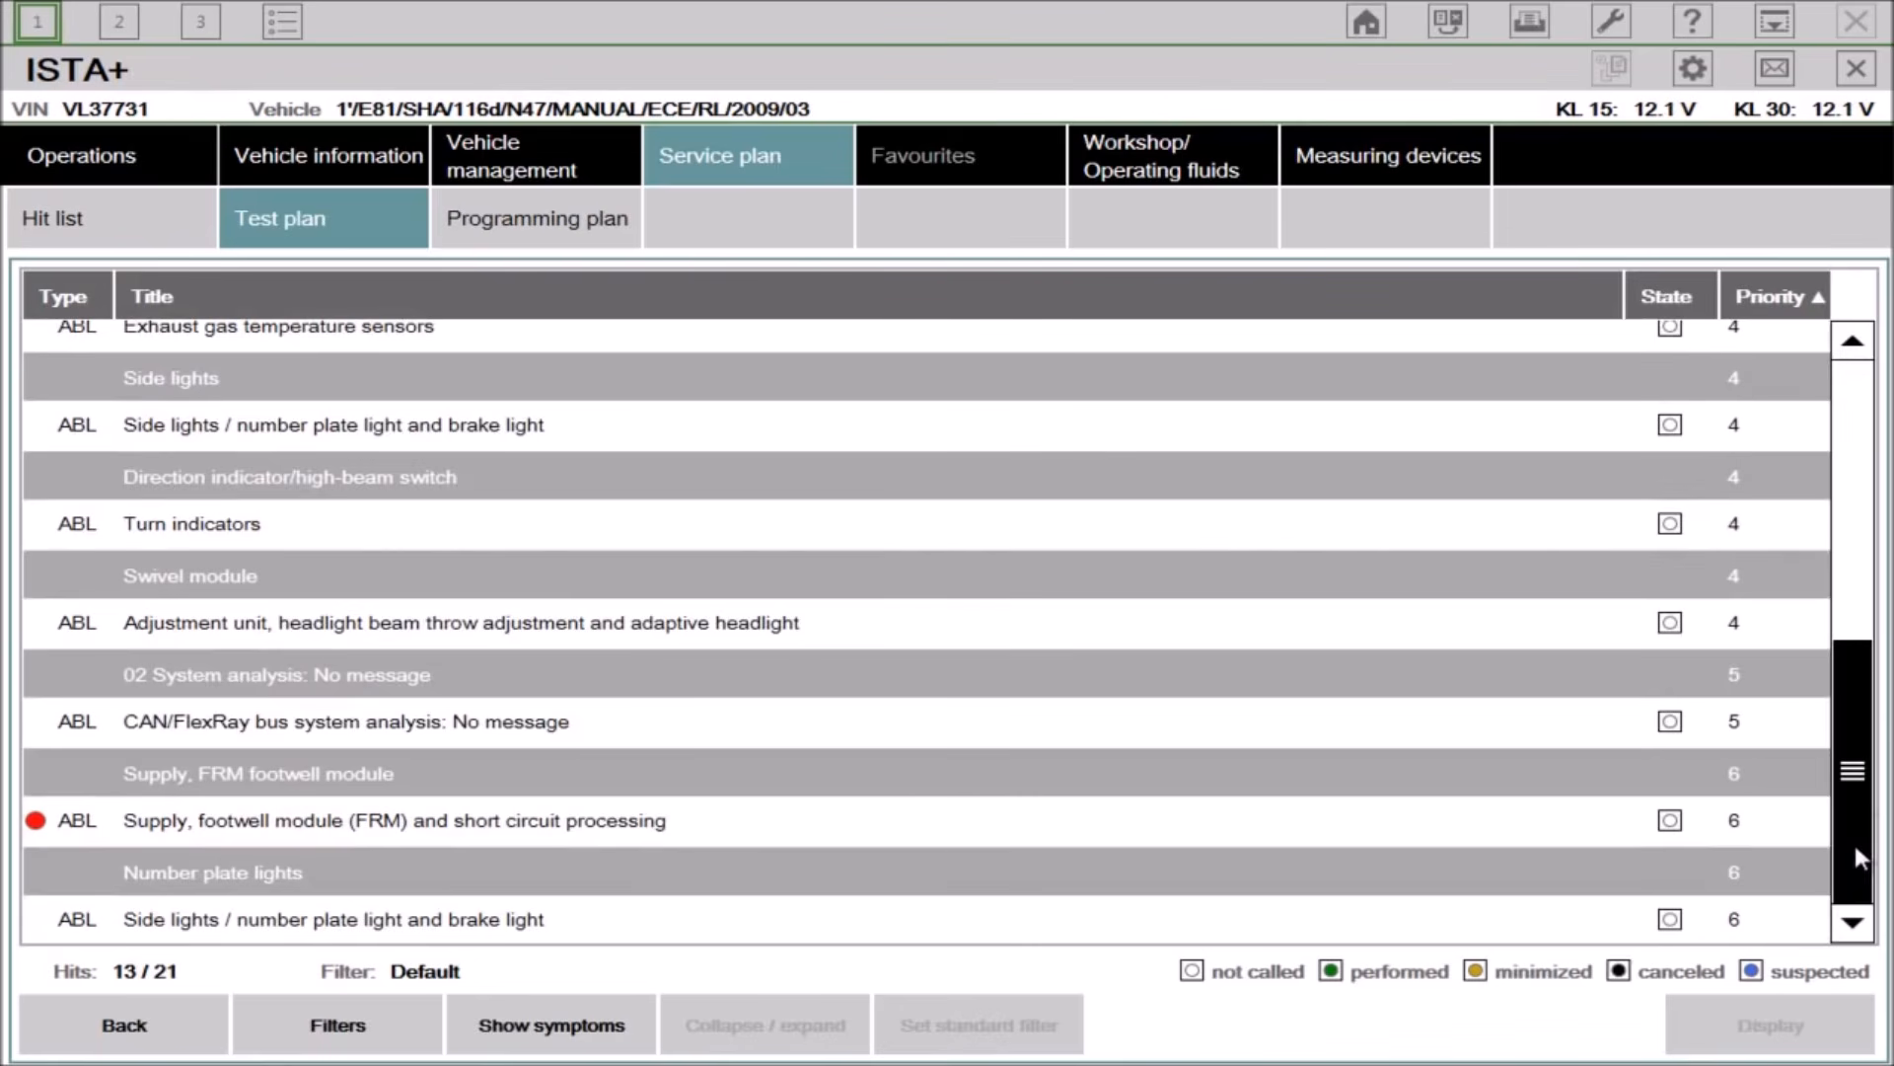
{"action": "left_click_drag", "start_coordinate": [1857, 856], "coordinate": [1850, 363]}
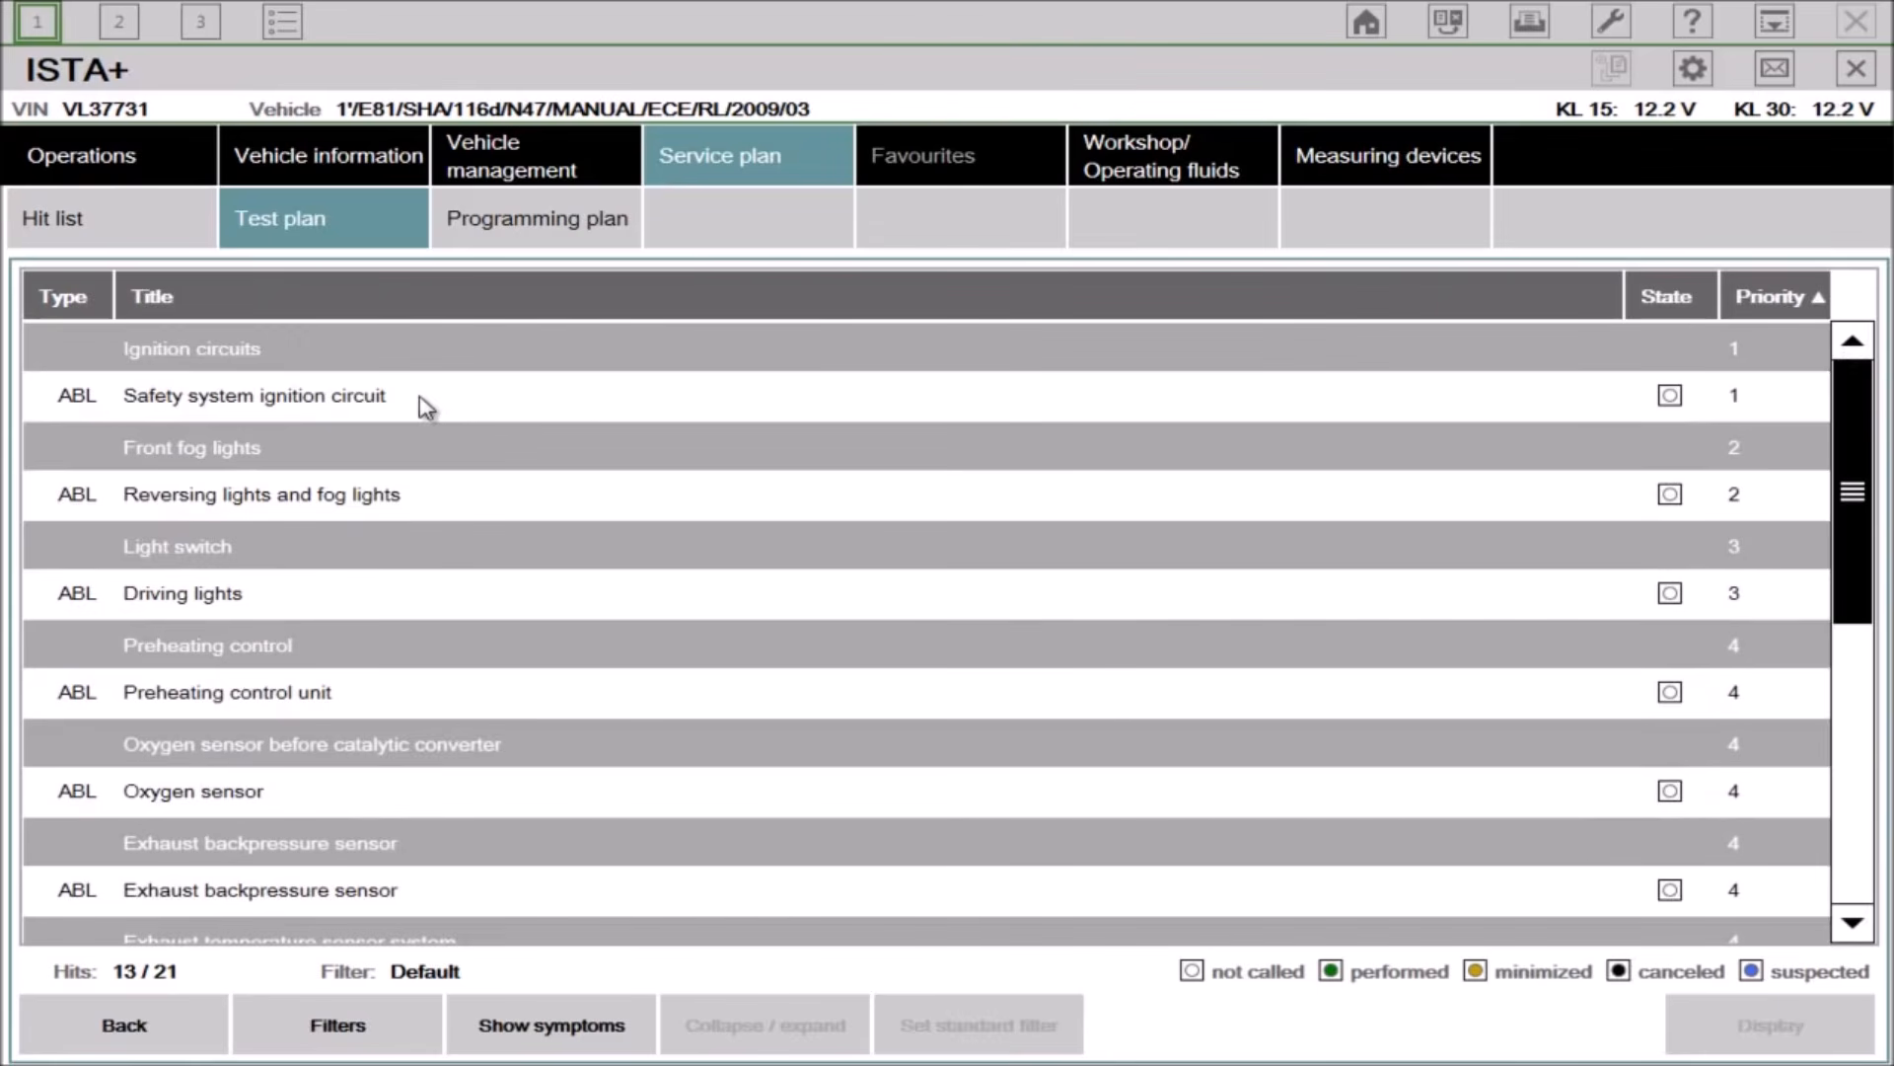
{"action": "left_click", "coordinate": [276, 407]}
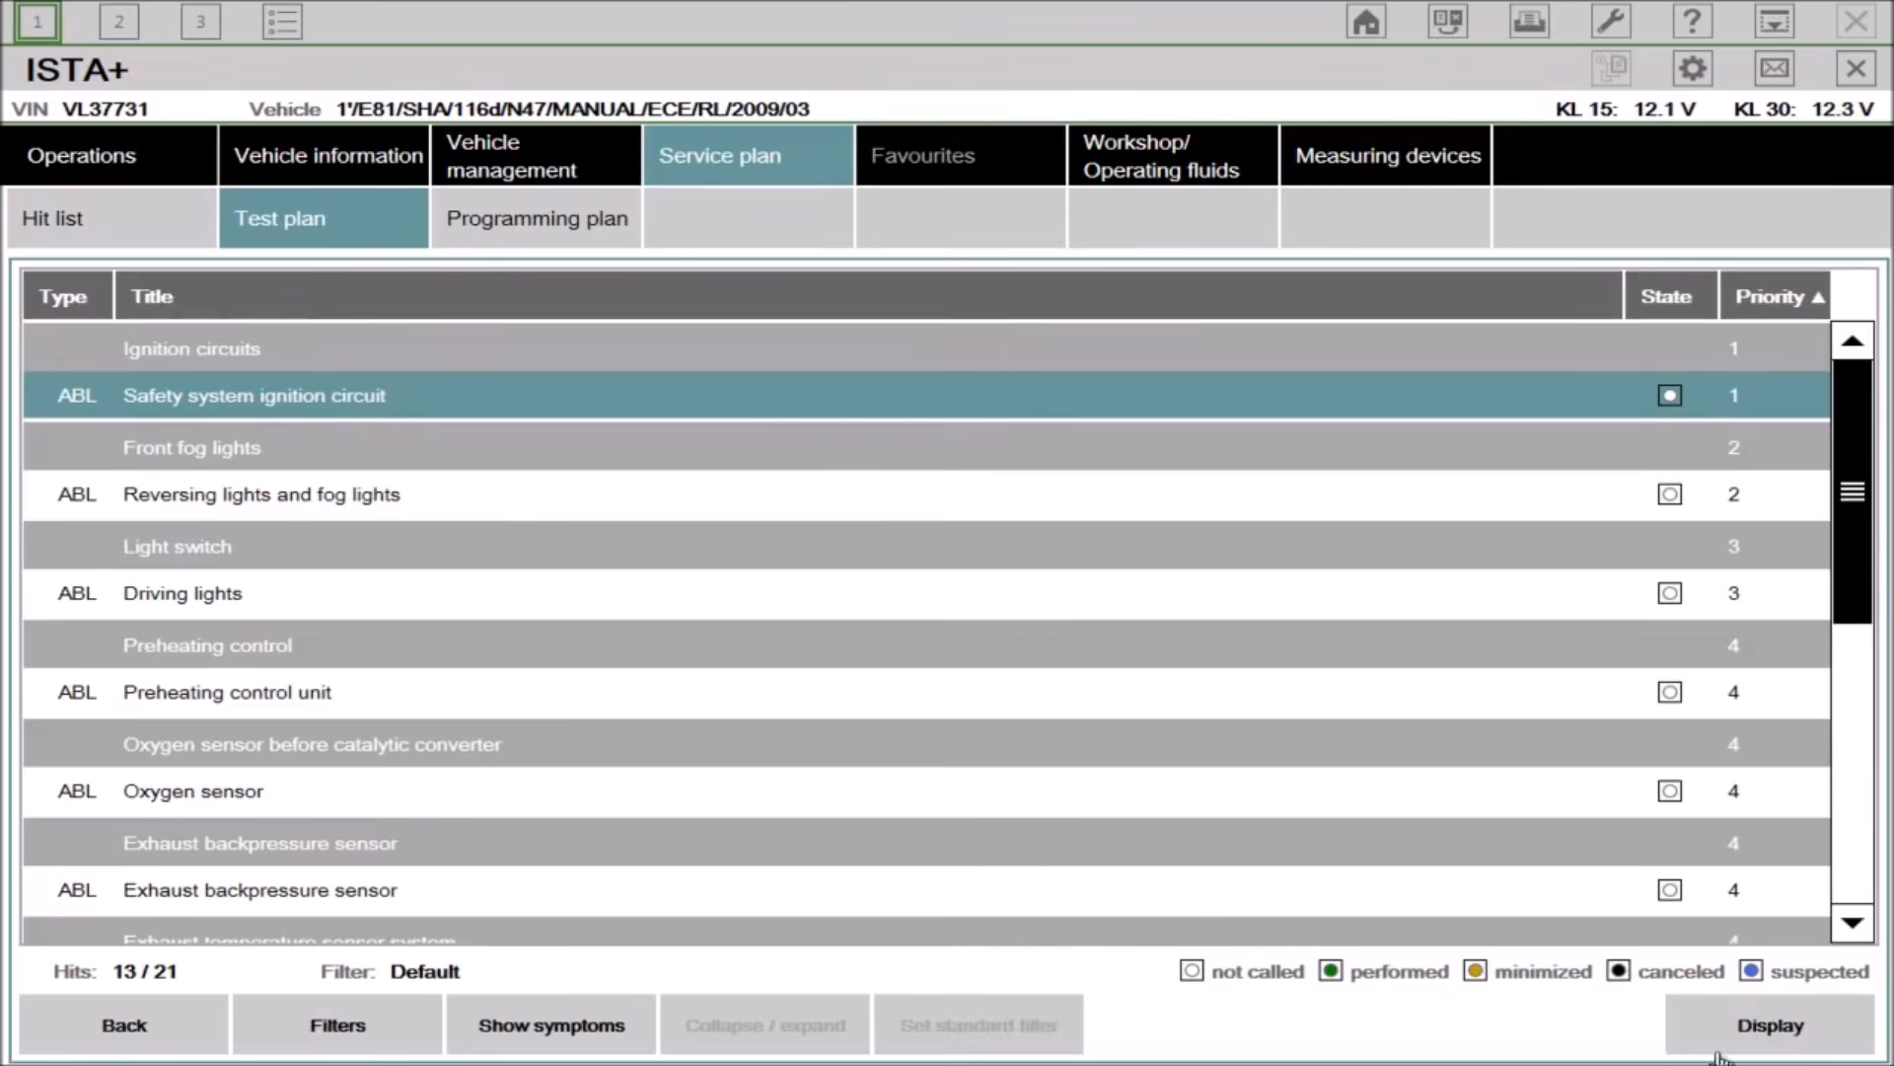
{"action": "left_click", "coordinate": [1744, 1023]}
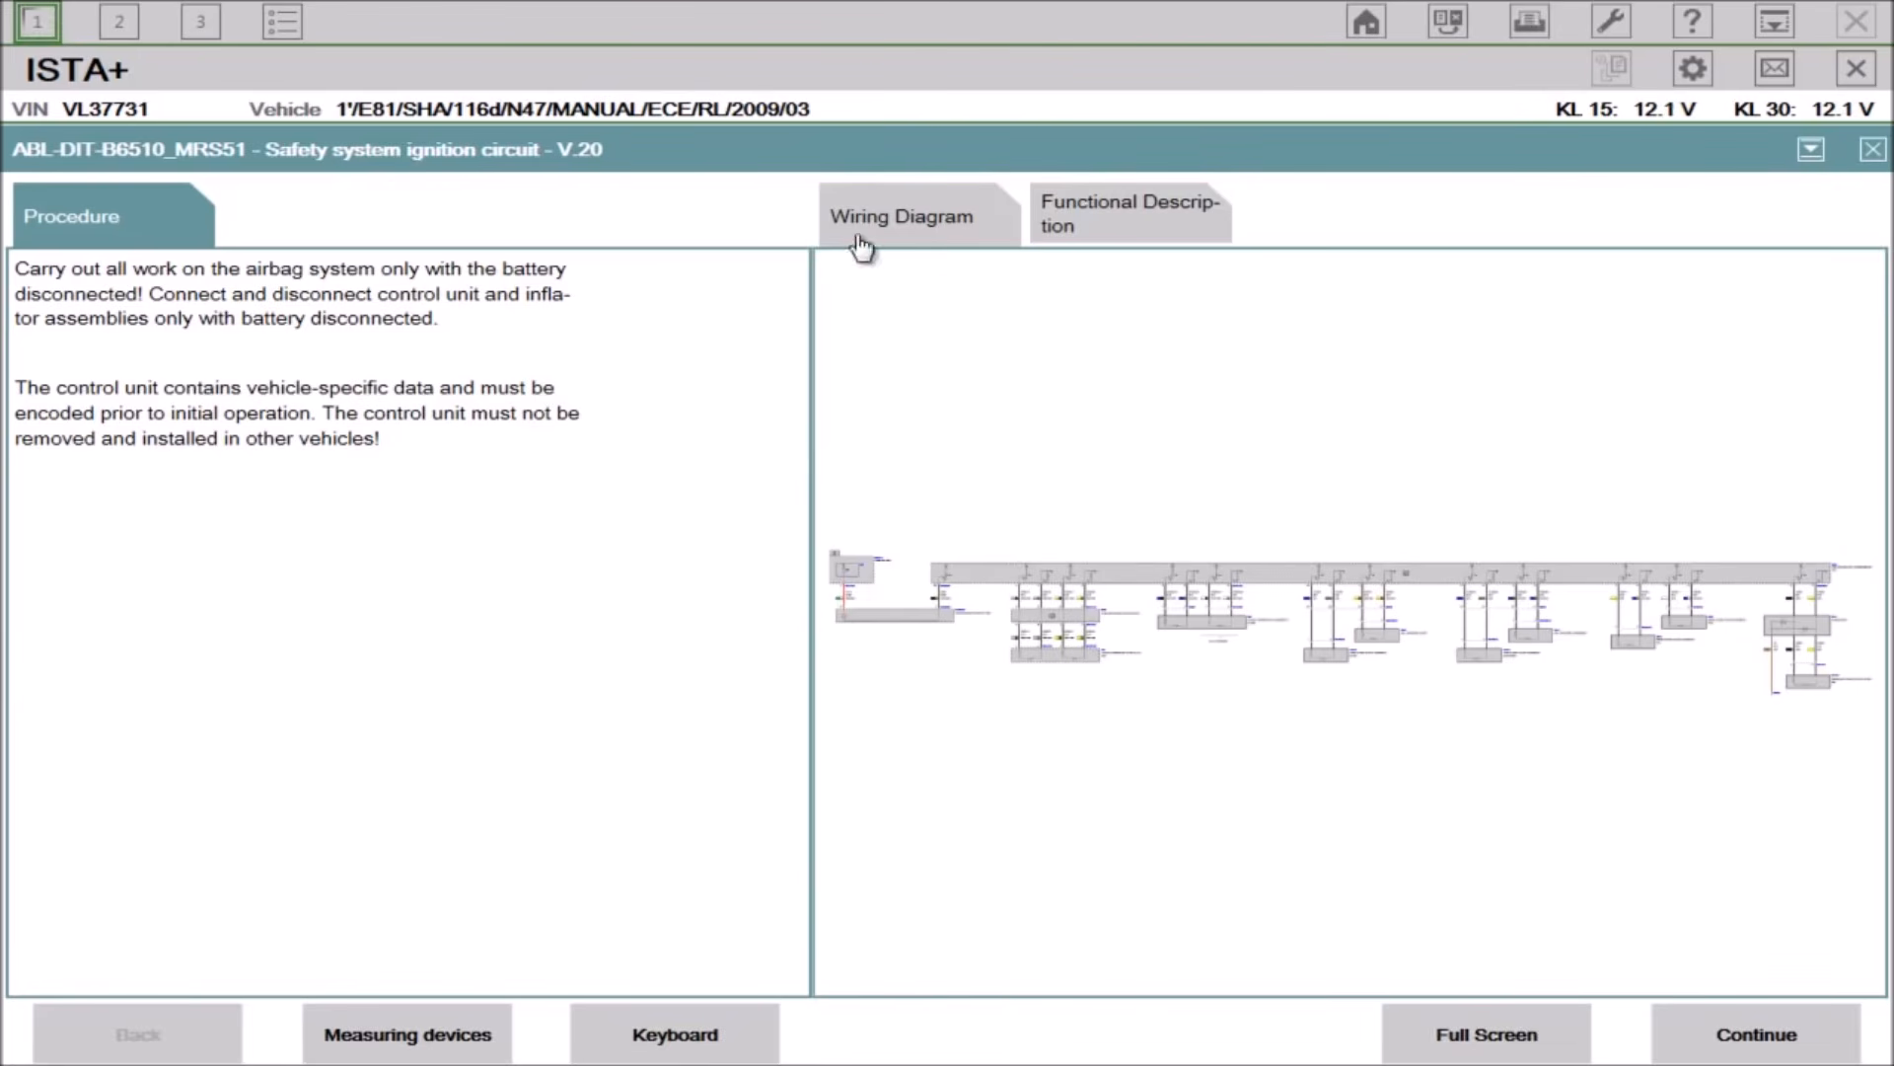
Step: View the airbag wiring diagram and read through the multiple restraint system functional description
{"action": "left_click", "coordinate": [1061, 653]}
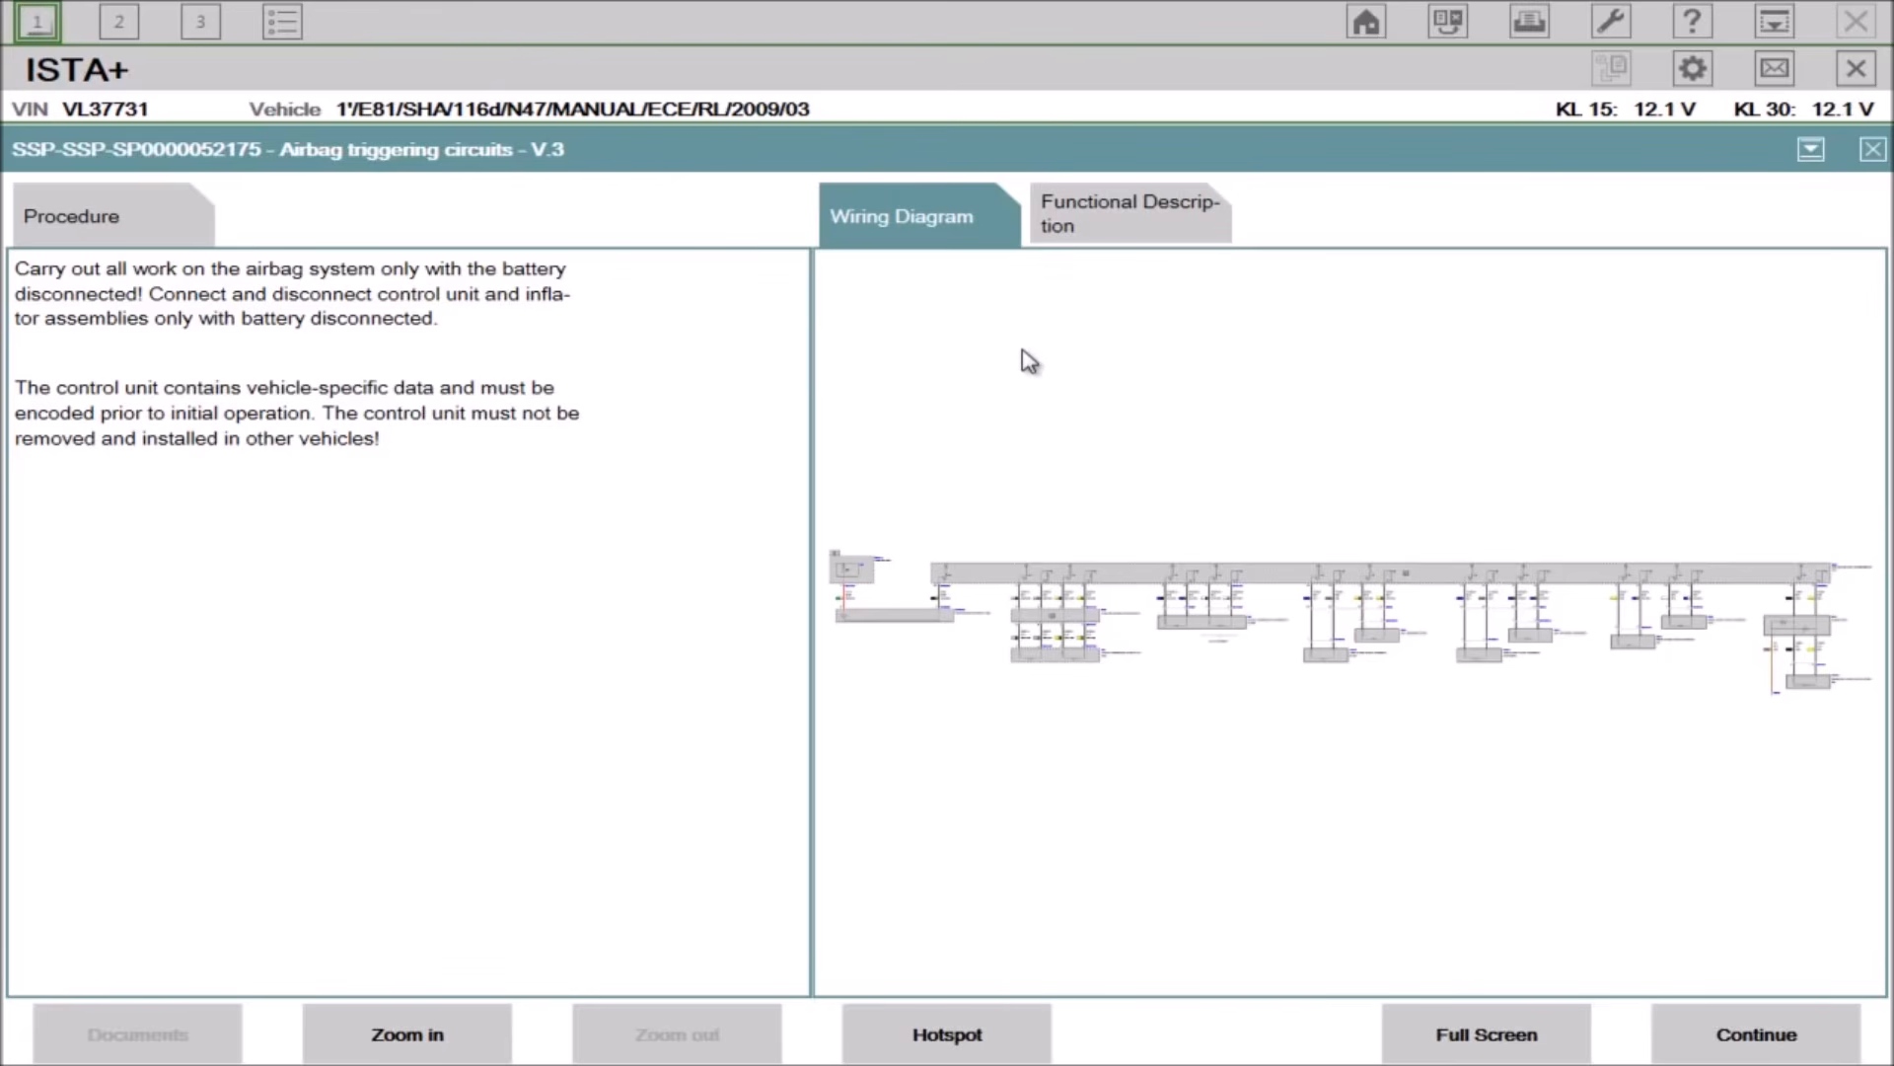
{"action": "left_click", "coordinate": [1085, 247]}
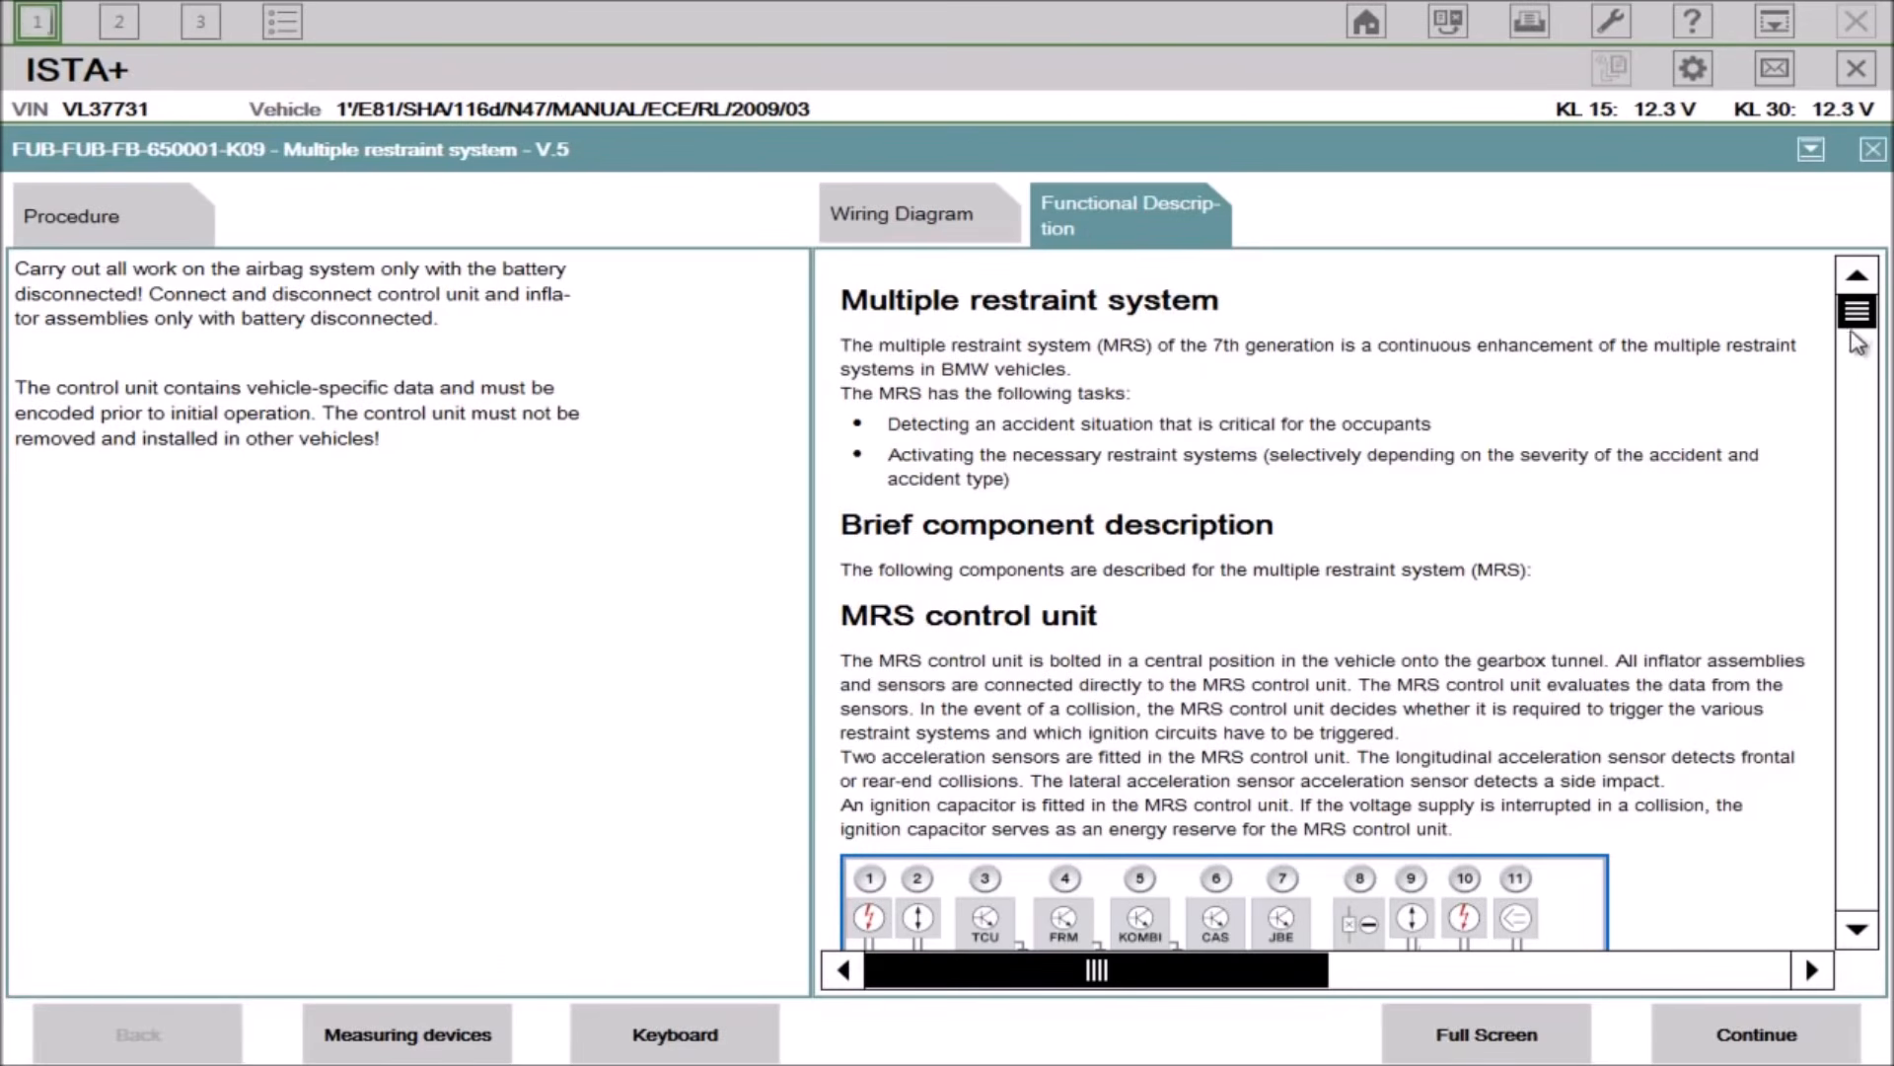
{"action": "left_click_drag", "start_coordinate": [1854, 317], "coordinate": [1859, 501]}
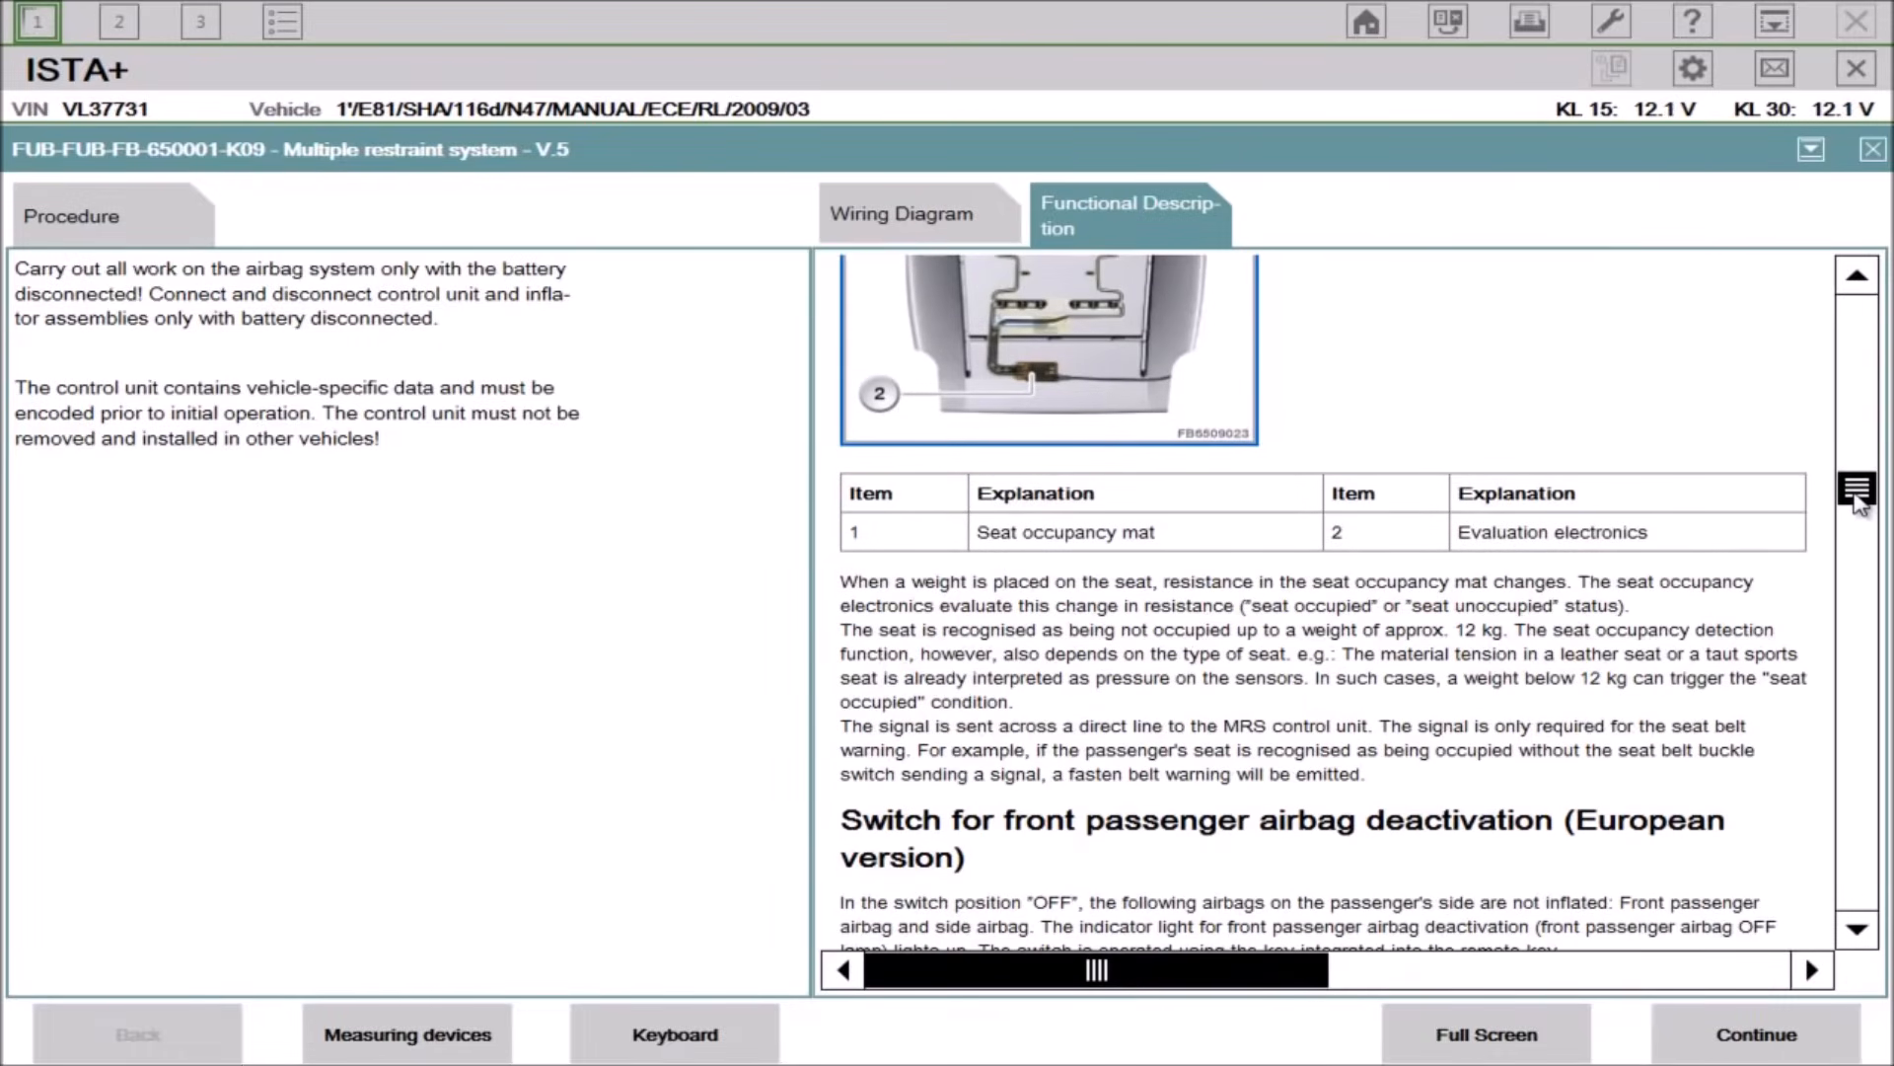
{"action": "left_click_drag", "start_coordinate": [1859, 501], "coordinate": [1859, 617]}
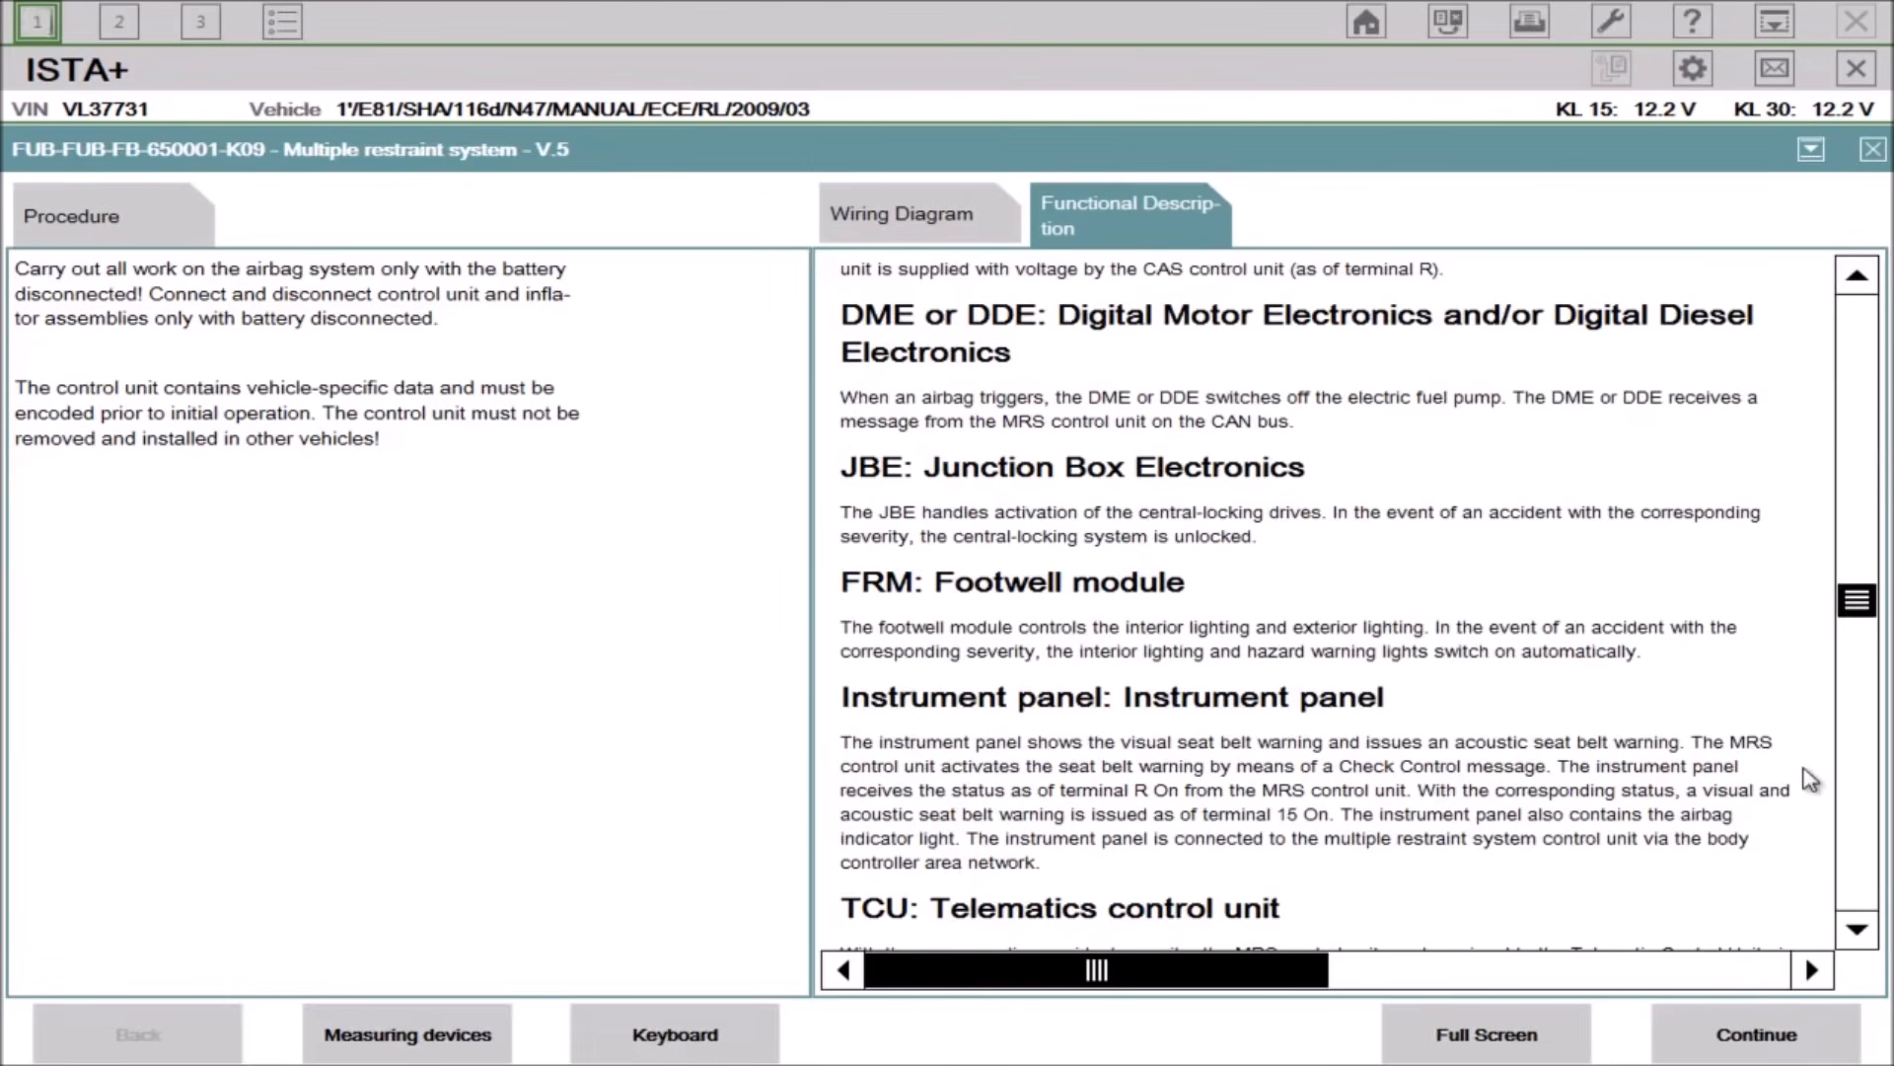
{"action": "left_click_drag", "start_coordinate": [1857, 601], "coordinate": [1857, 716]}
Step: Continue the test procedure to the stored fault data and select fault code 0093A8 in its description
{"action": "left_click", "coordinate": [1771, 1037]}
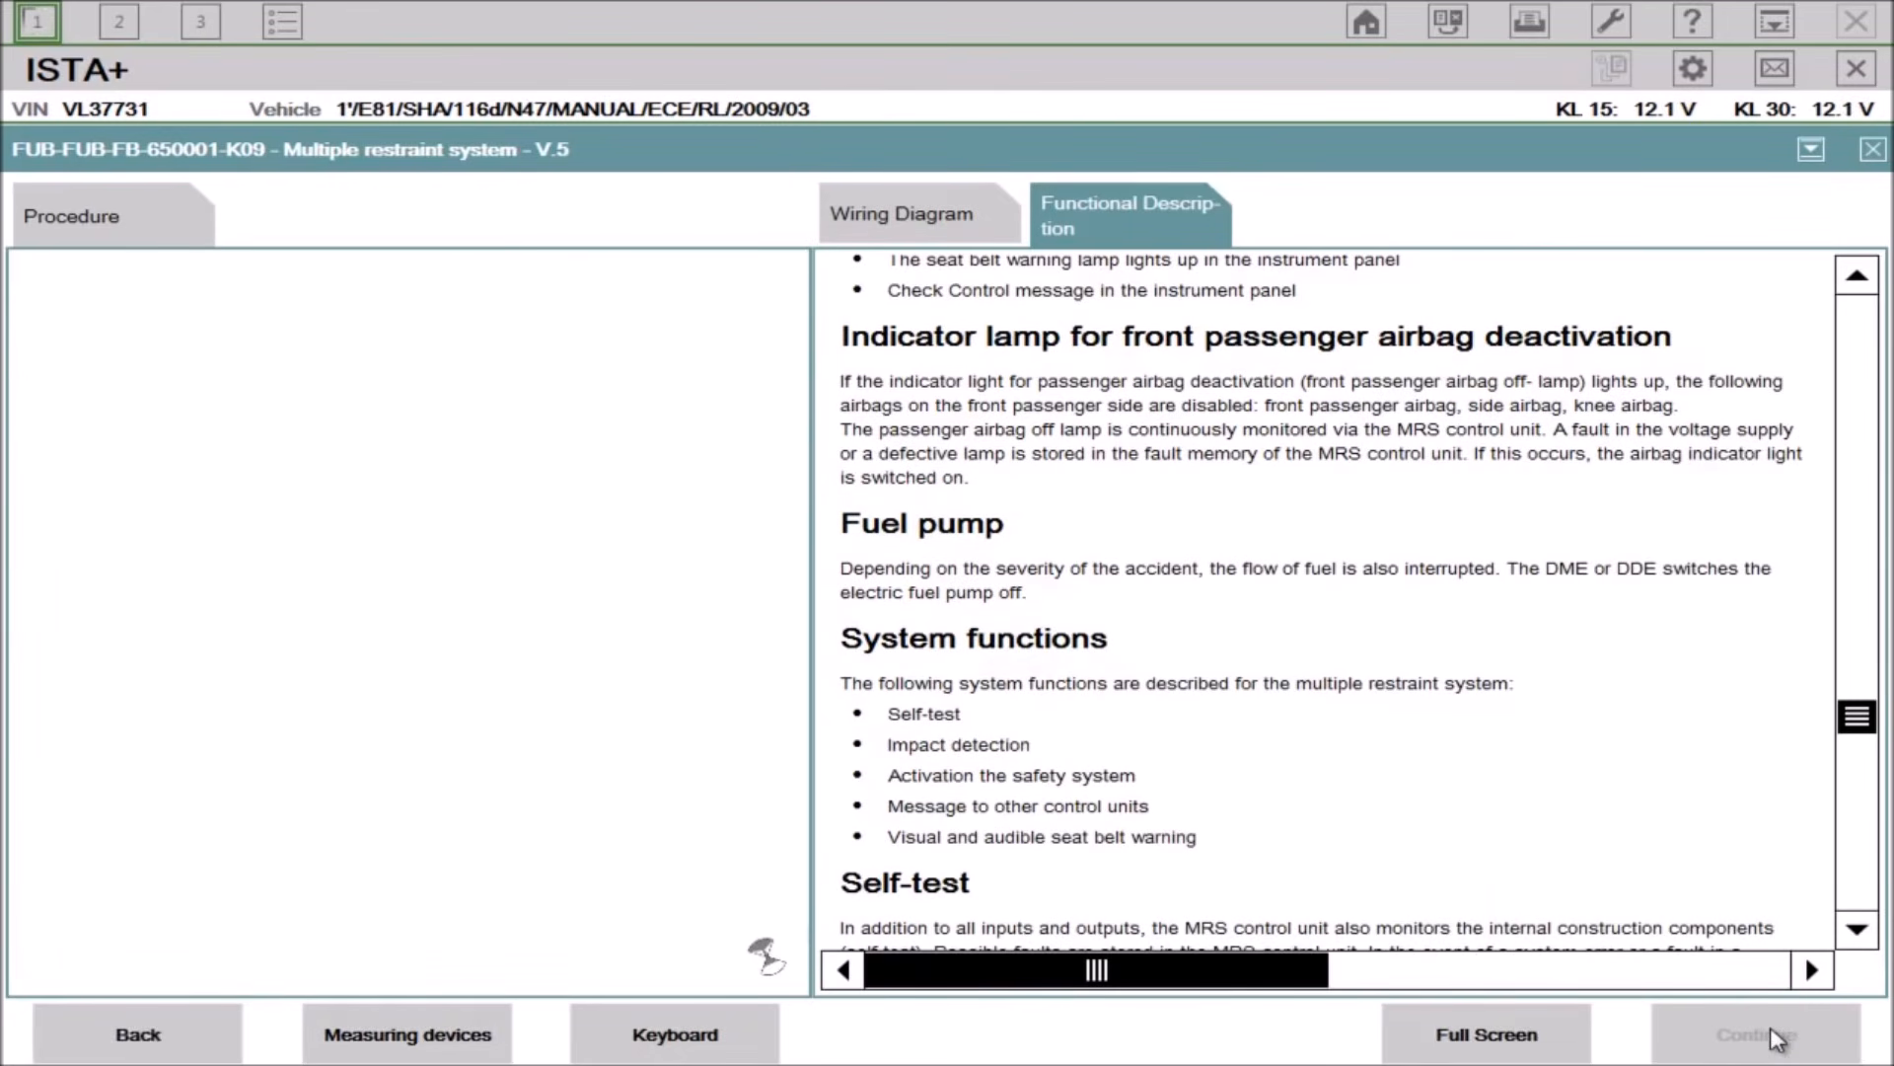
{"action": "left_click", "coordinate": [1773, 1038]}
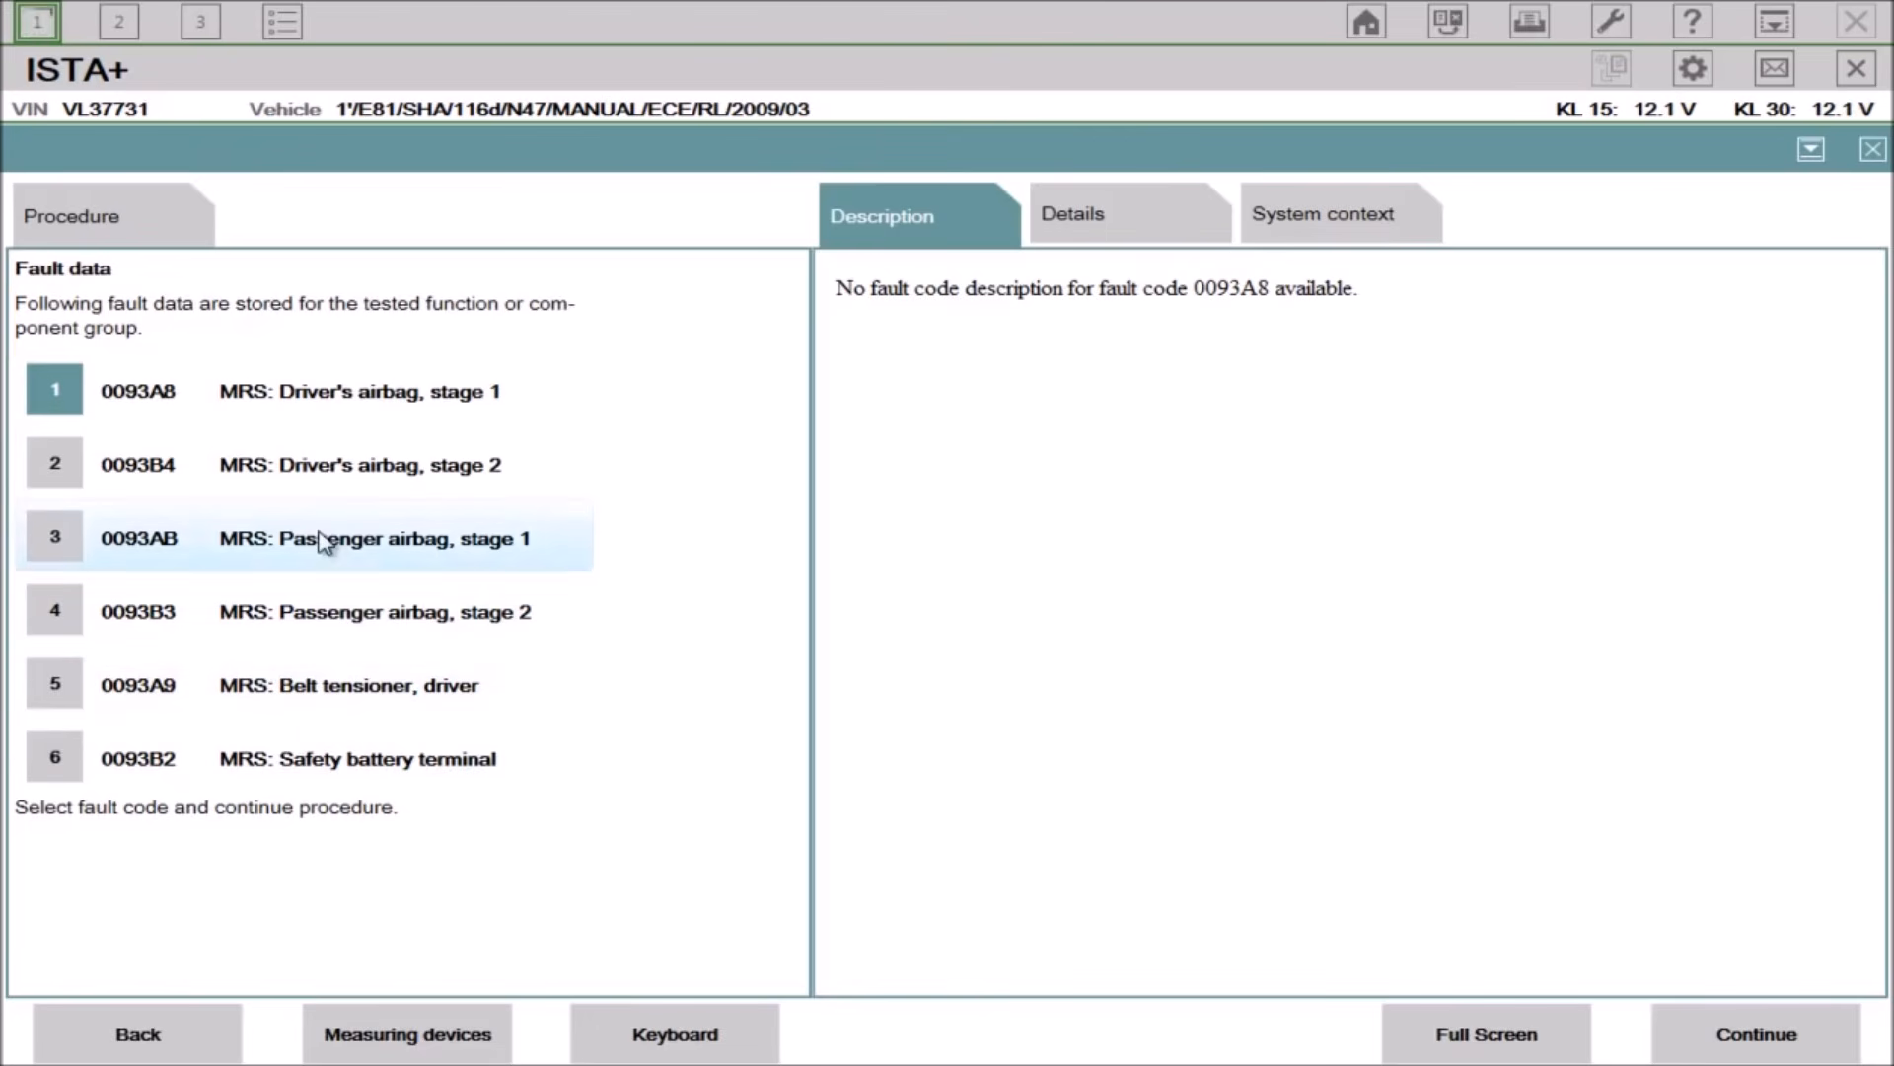
{"action": "double_click", "coordinate": [1241, 292]}
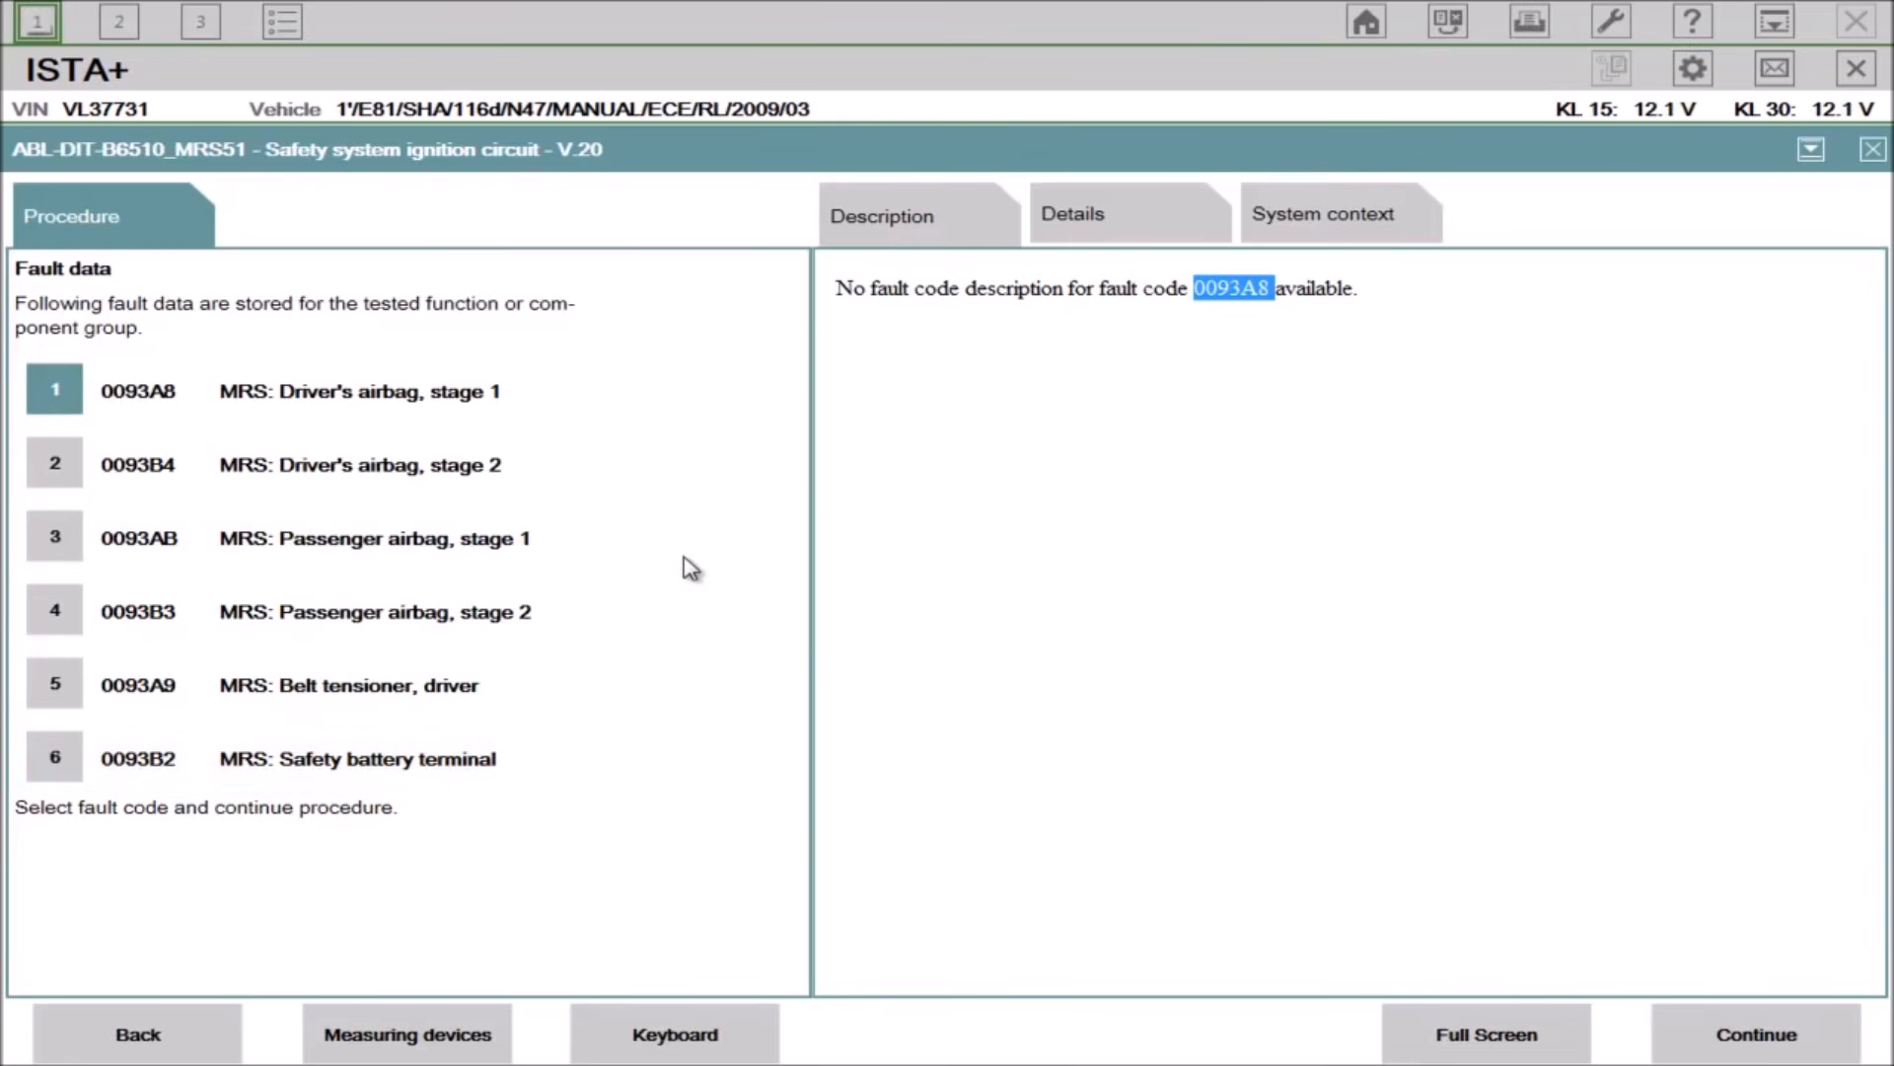
Step: Review the selected fault's details, system context and description tabs
{"action": "left_click", "coordinate": [1046, 219]}
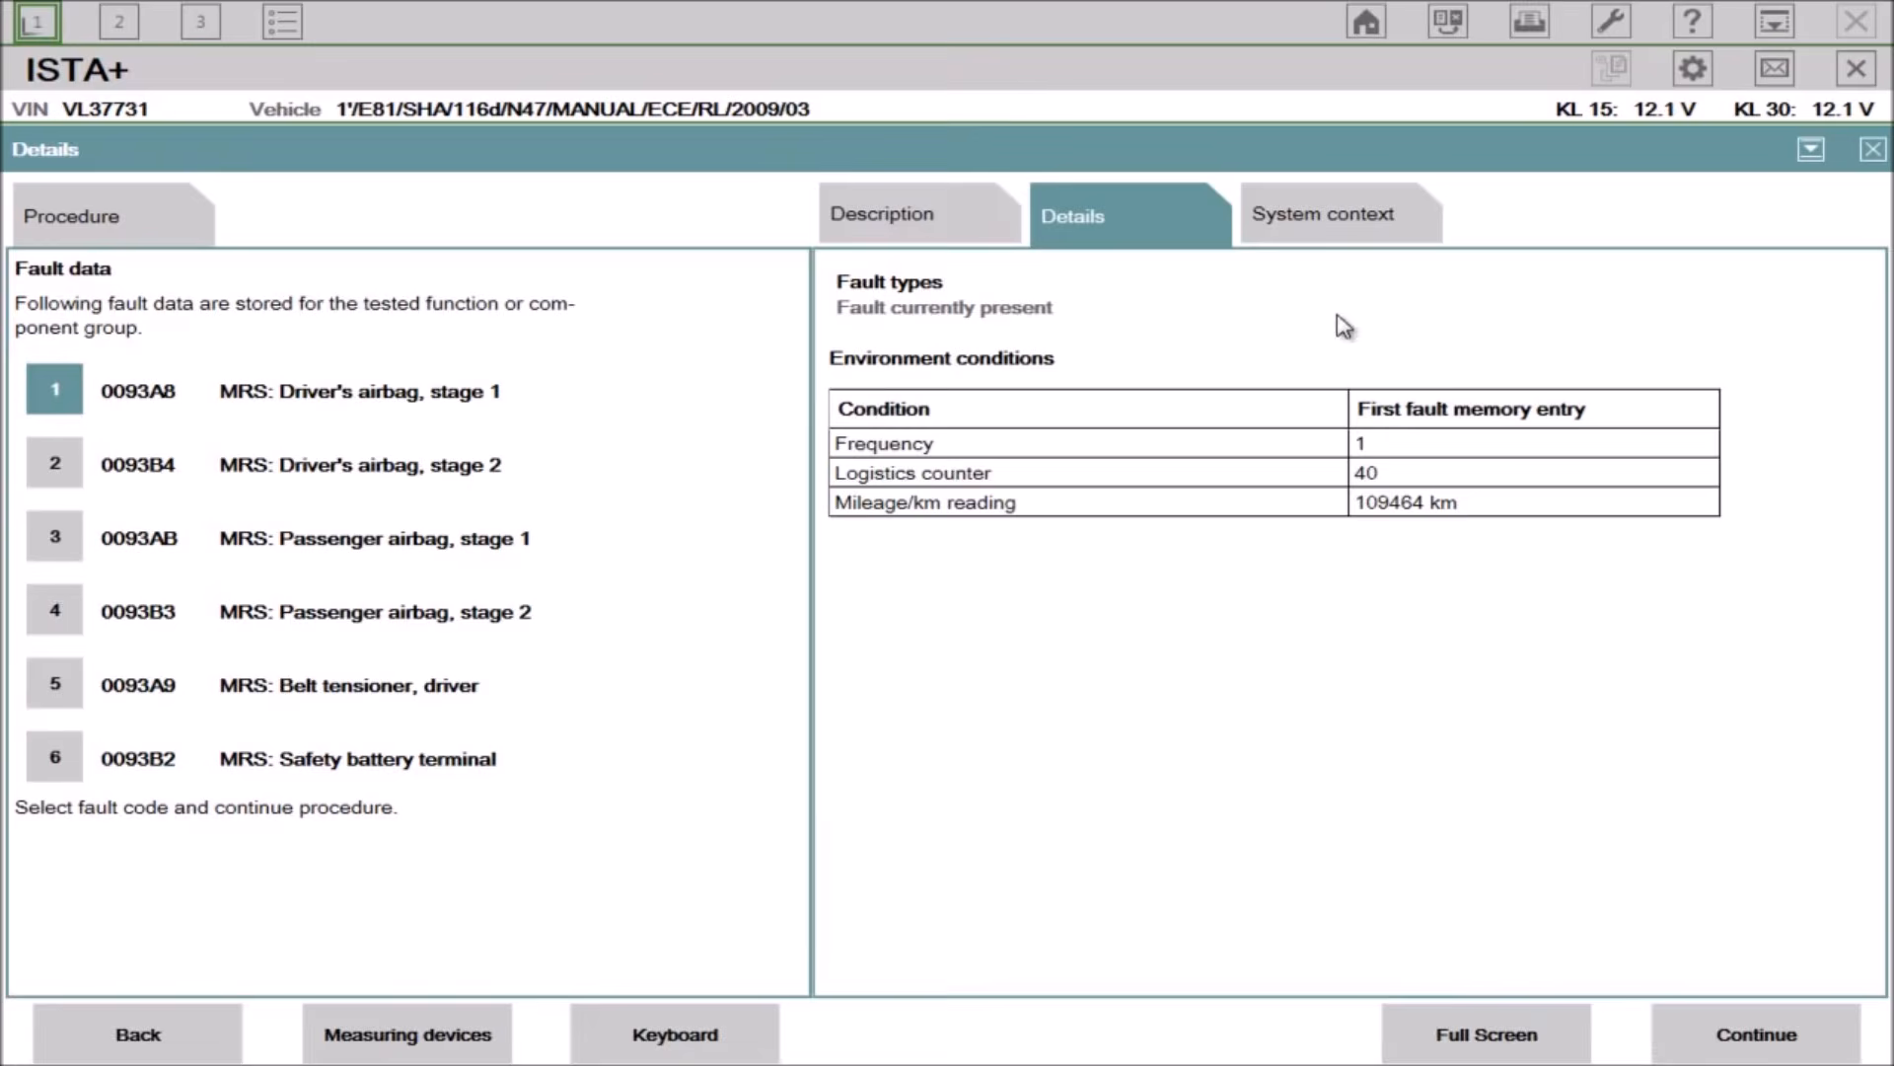
{"action": "left_click", "coordinate": [1322, 237]}
{"action": "left_click", "coordinate": [1094, 233]}
{"action": "left_click", "coordinate": [960, 235]}
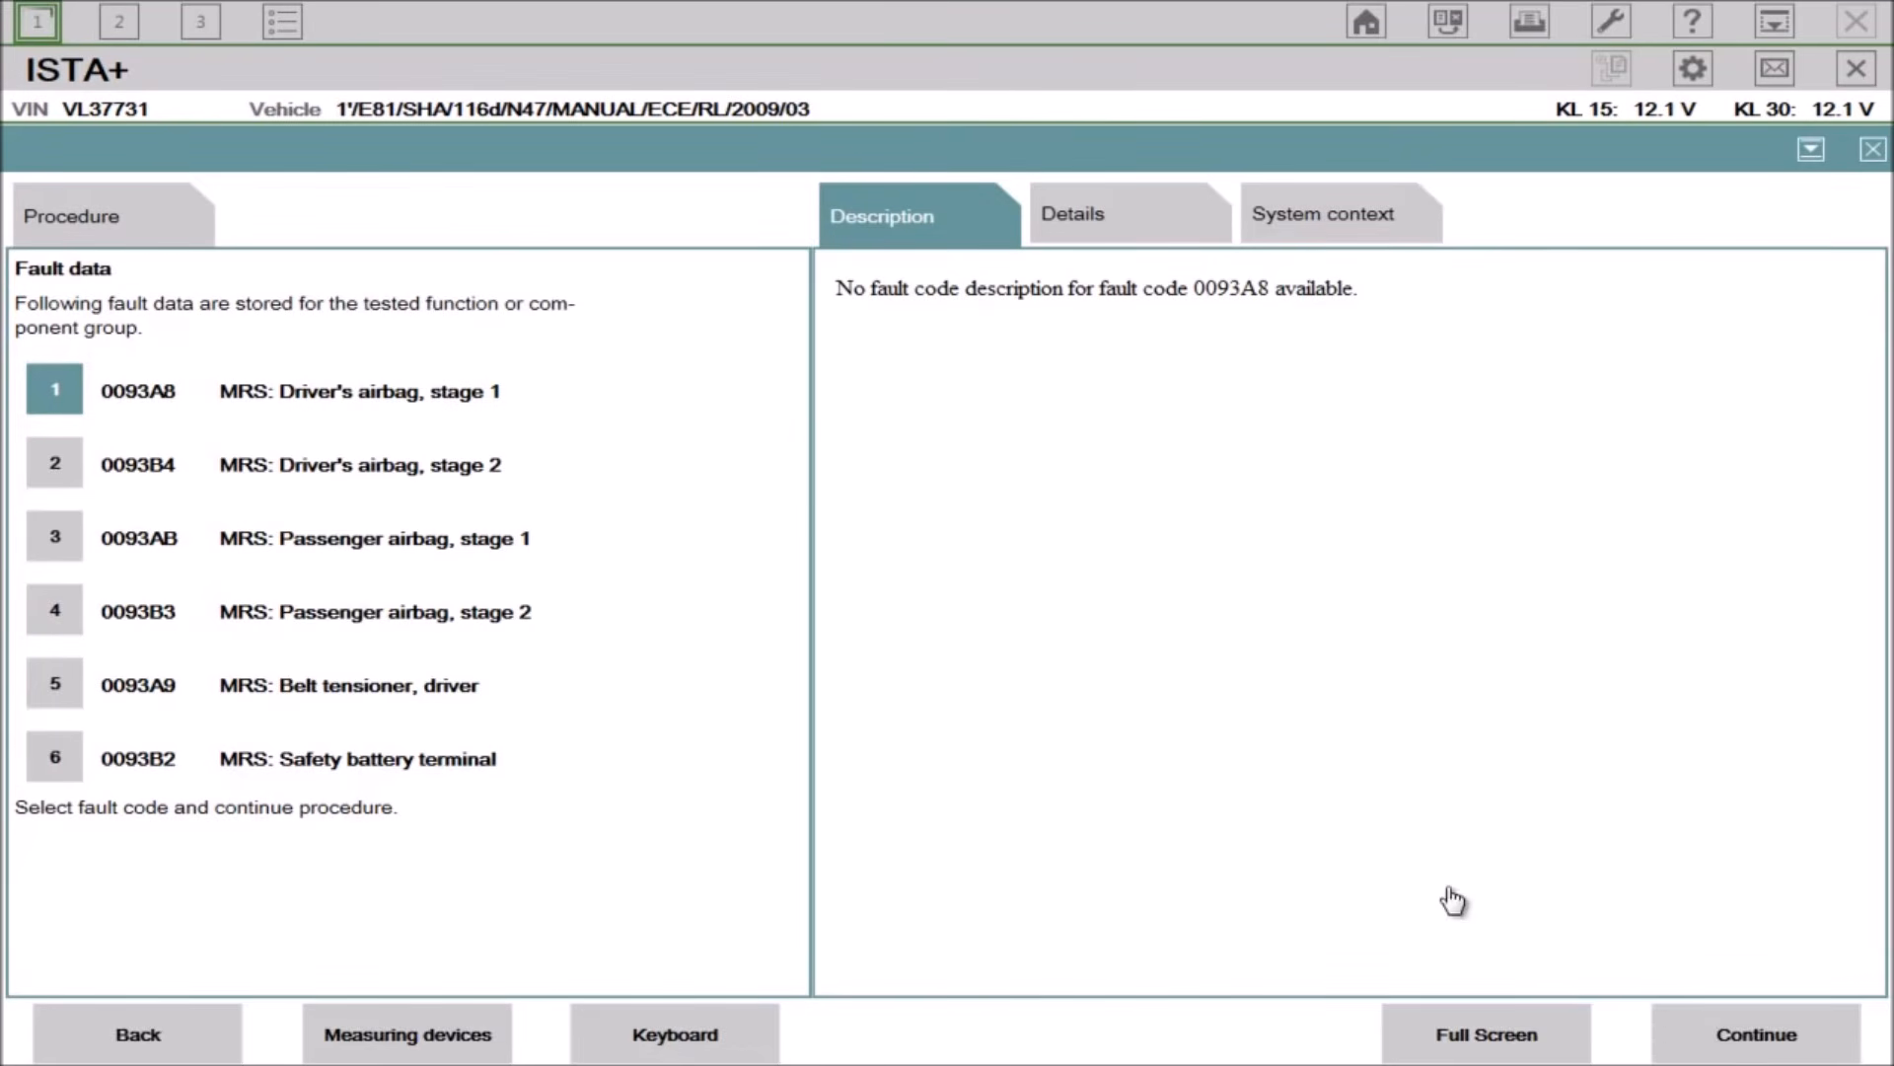
Step: Continue to the airbag triggering circuits screen, then close ISTA+
{"action": "left_click", "coordinate": [1725, 1056]}
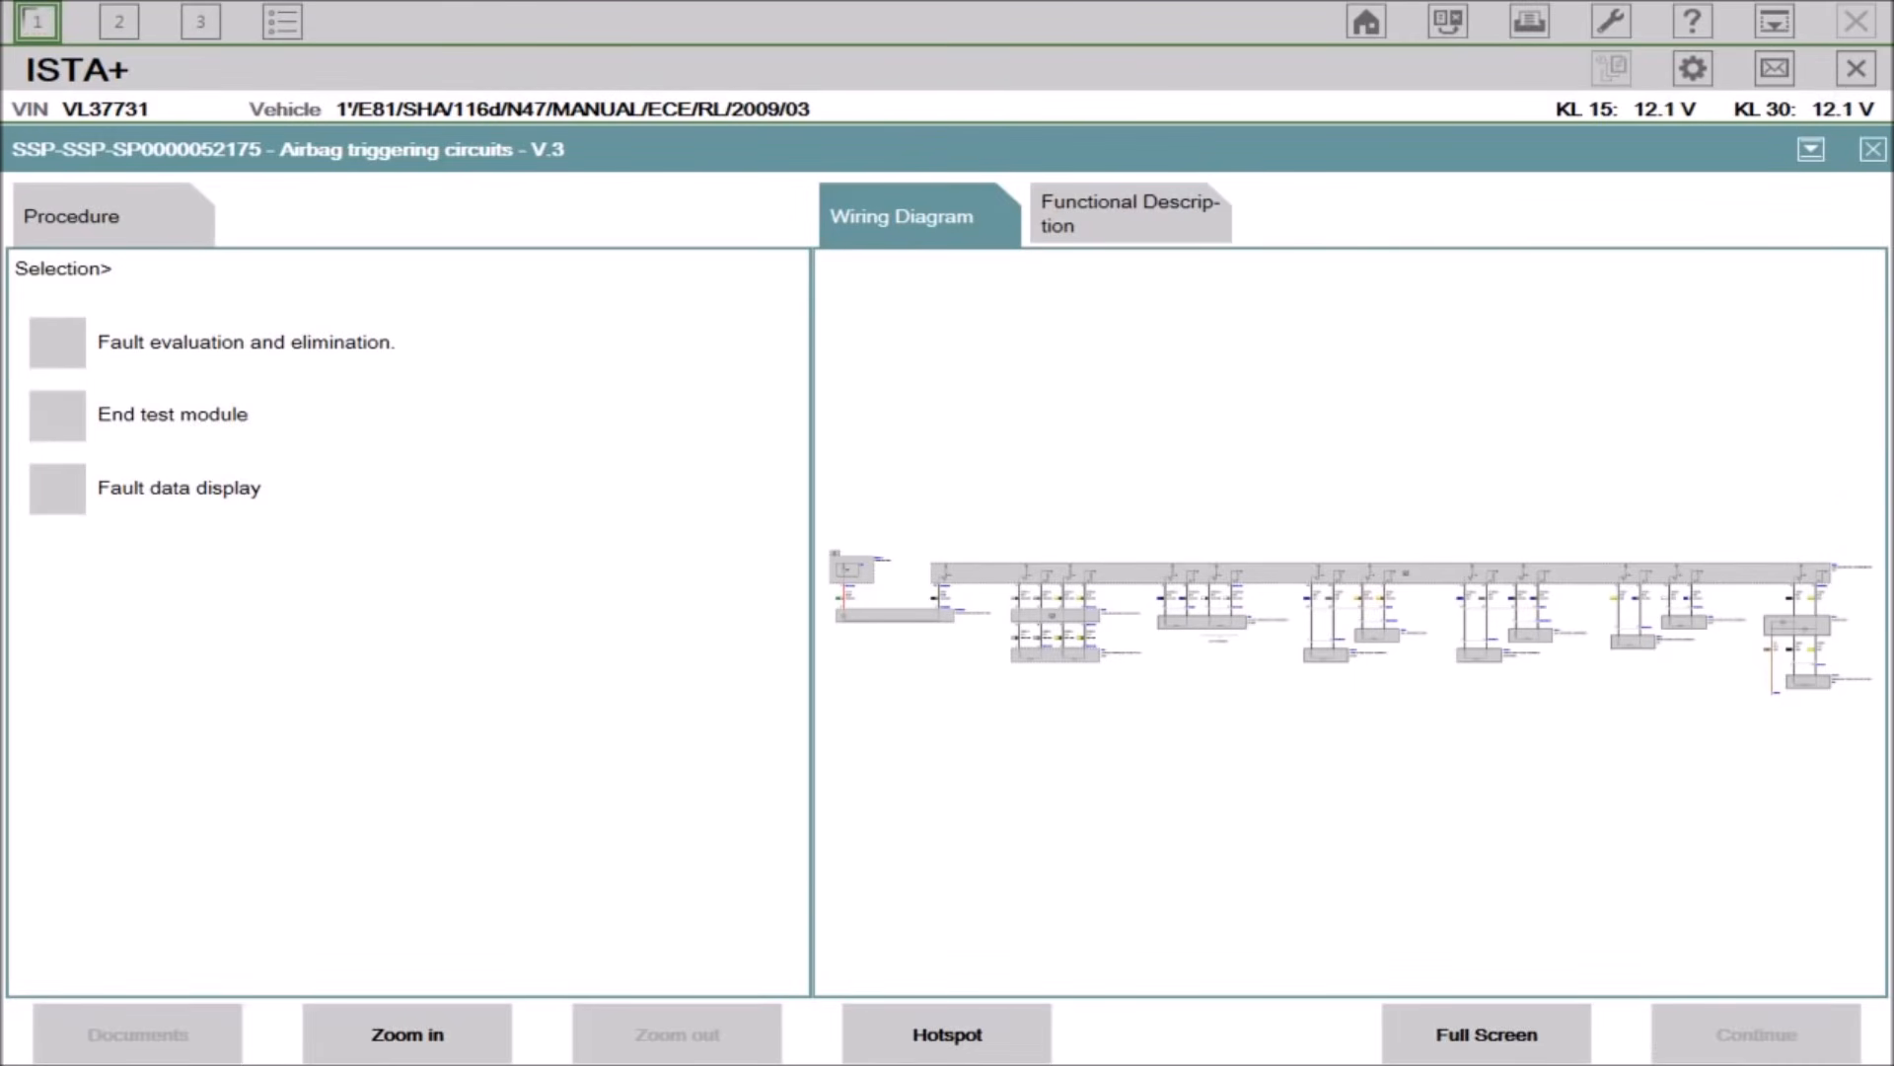
{"action": "left_click", "coordinate": [1860, 70]}
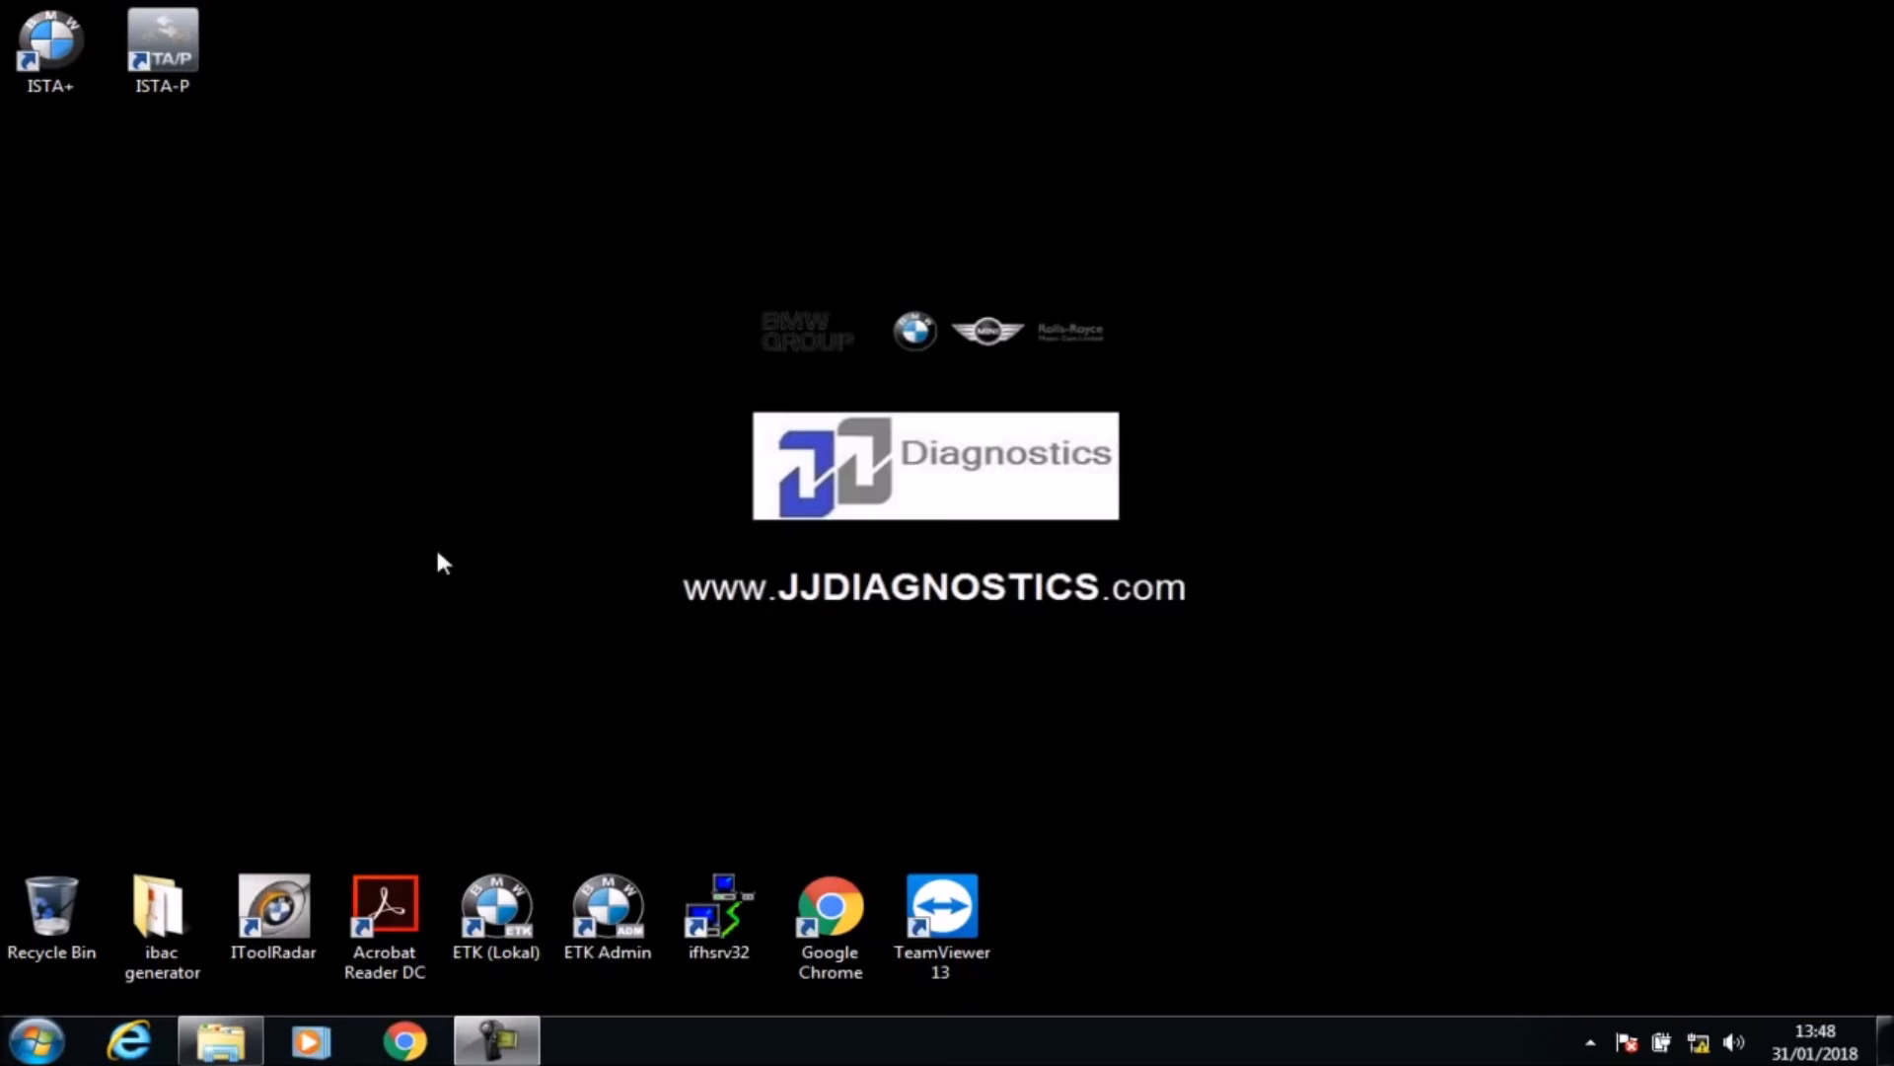
Step: Launch ISTA-P and start it for BMW cars
{"action": "double_click", "coordinate": [167, 67]}
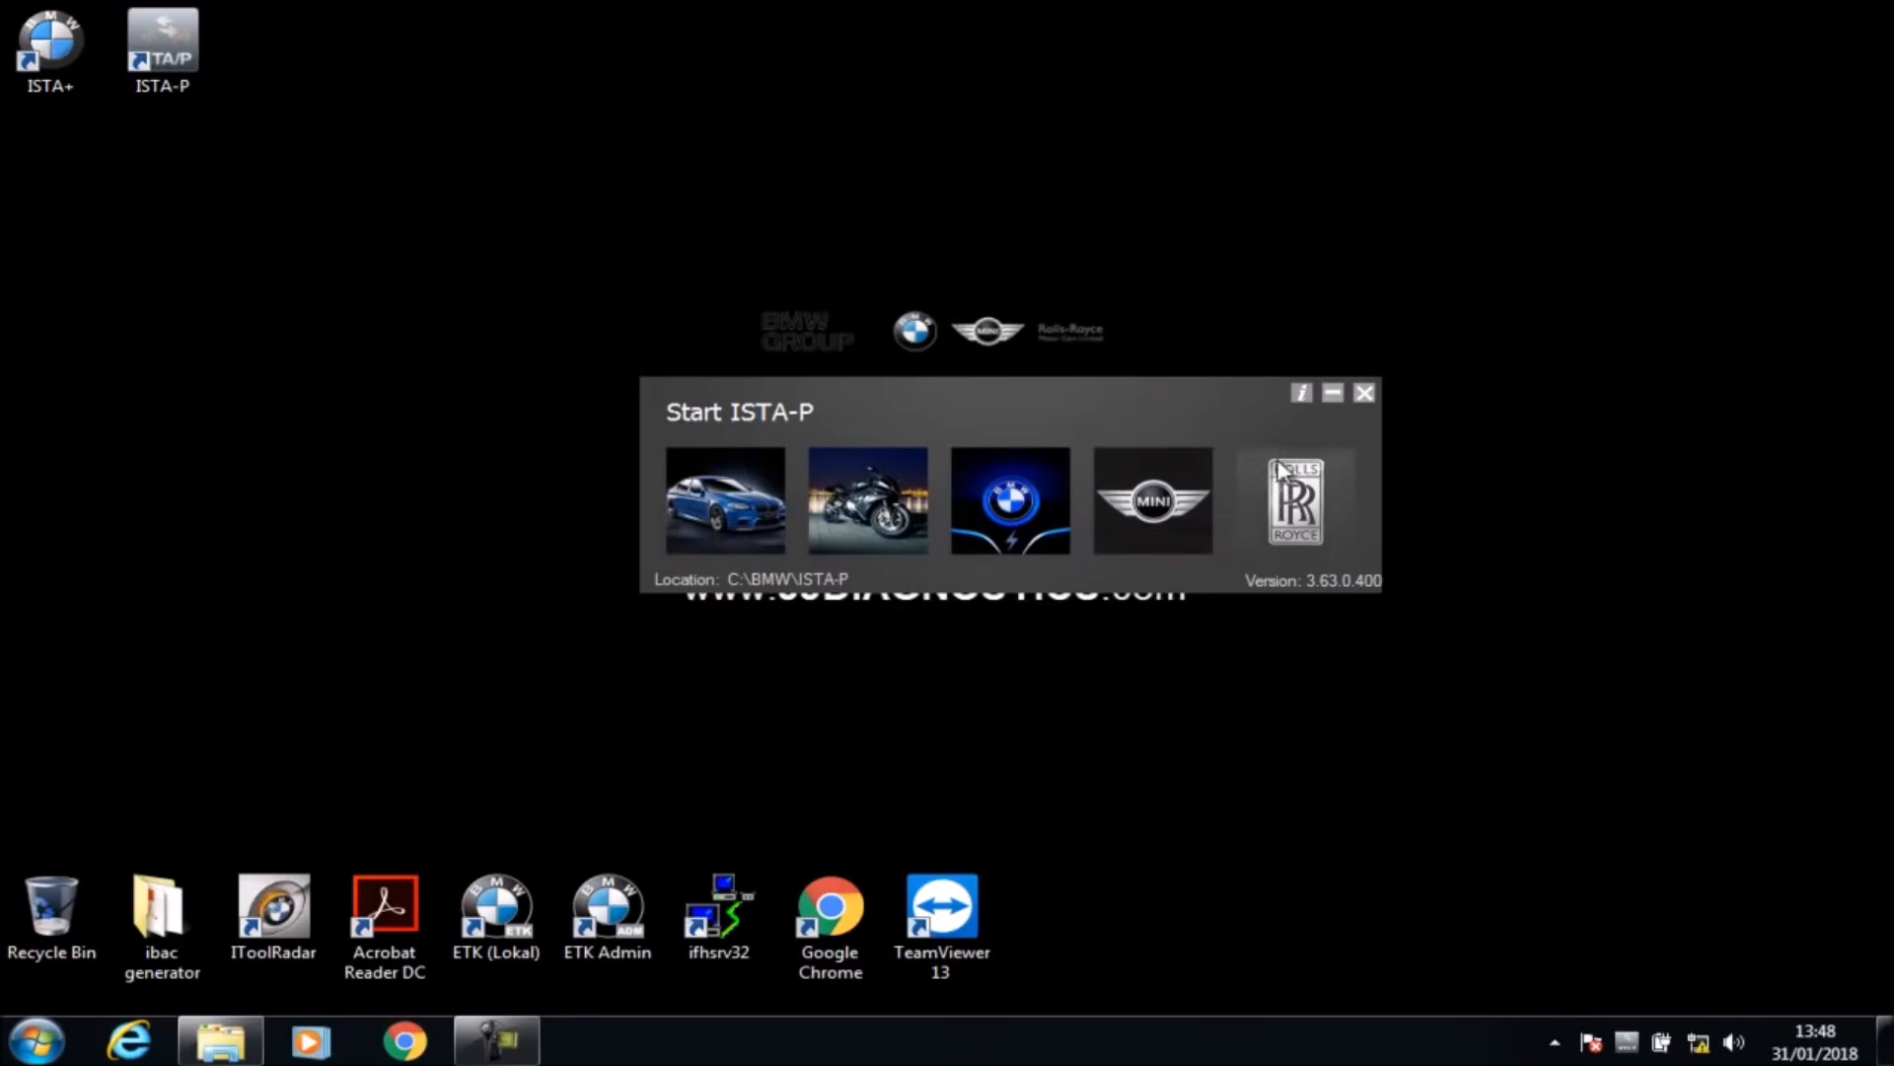
{"action": "left_click", "coordinate": [726, 482]}
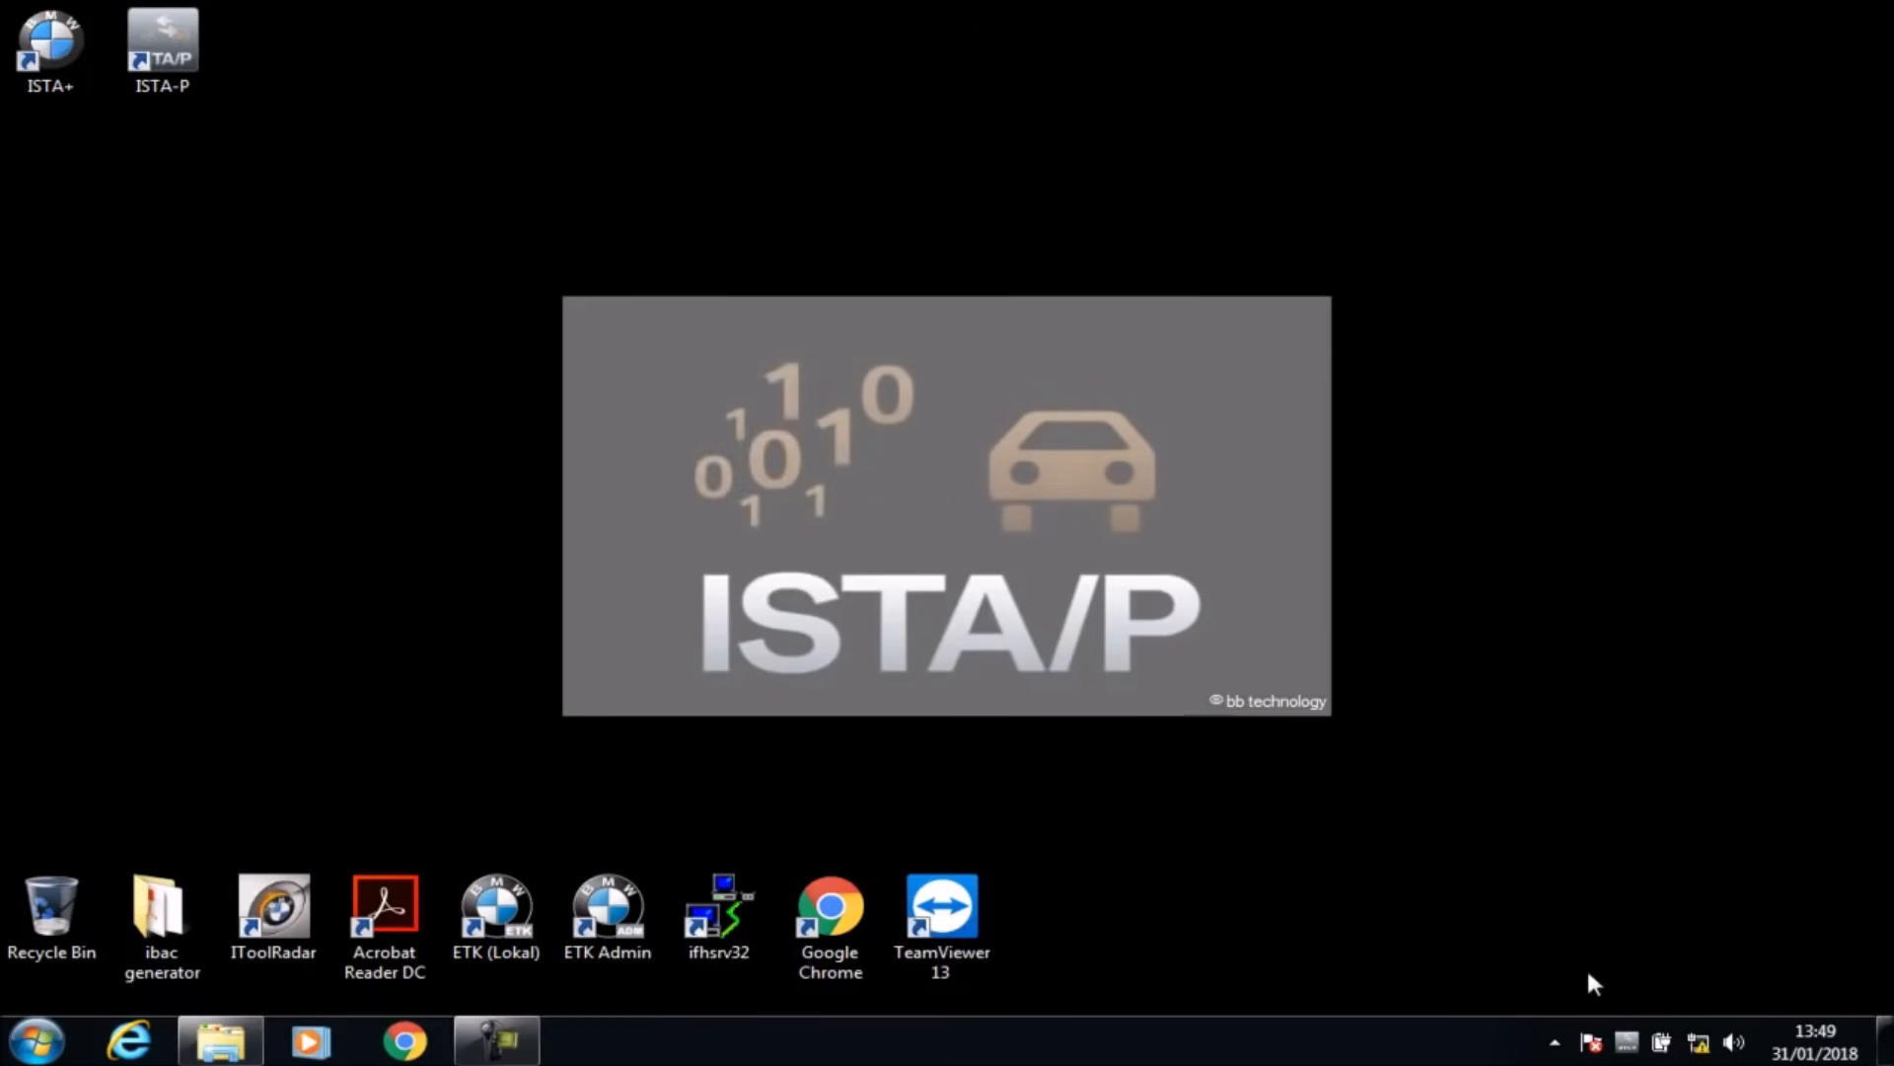
Step: Open the ISTA/P User Manual version 3.61.x from the ISTA-P Loader tray icon
{"action": "right_click", "coordinate": [1627, 1044]}
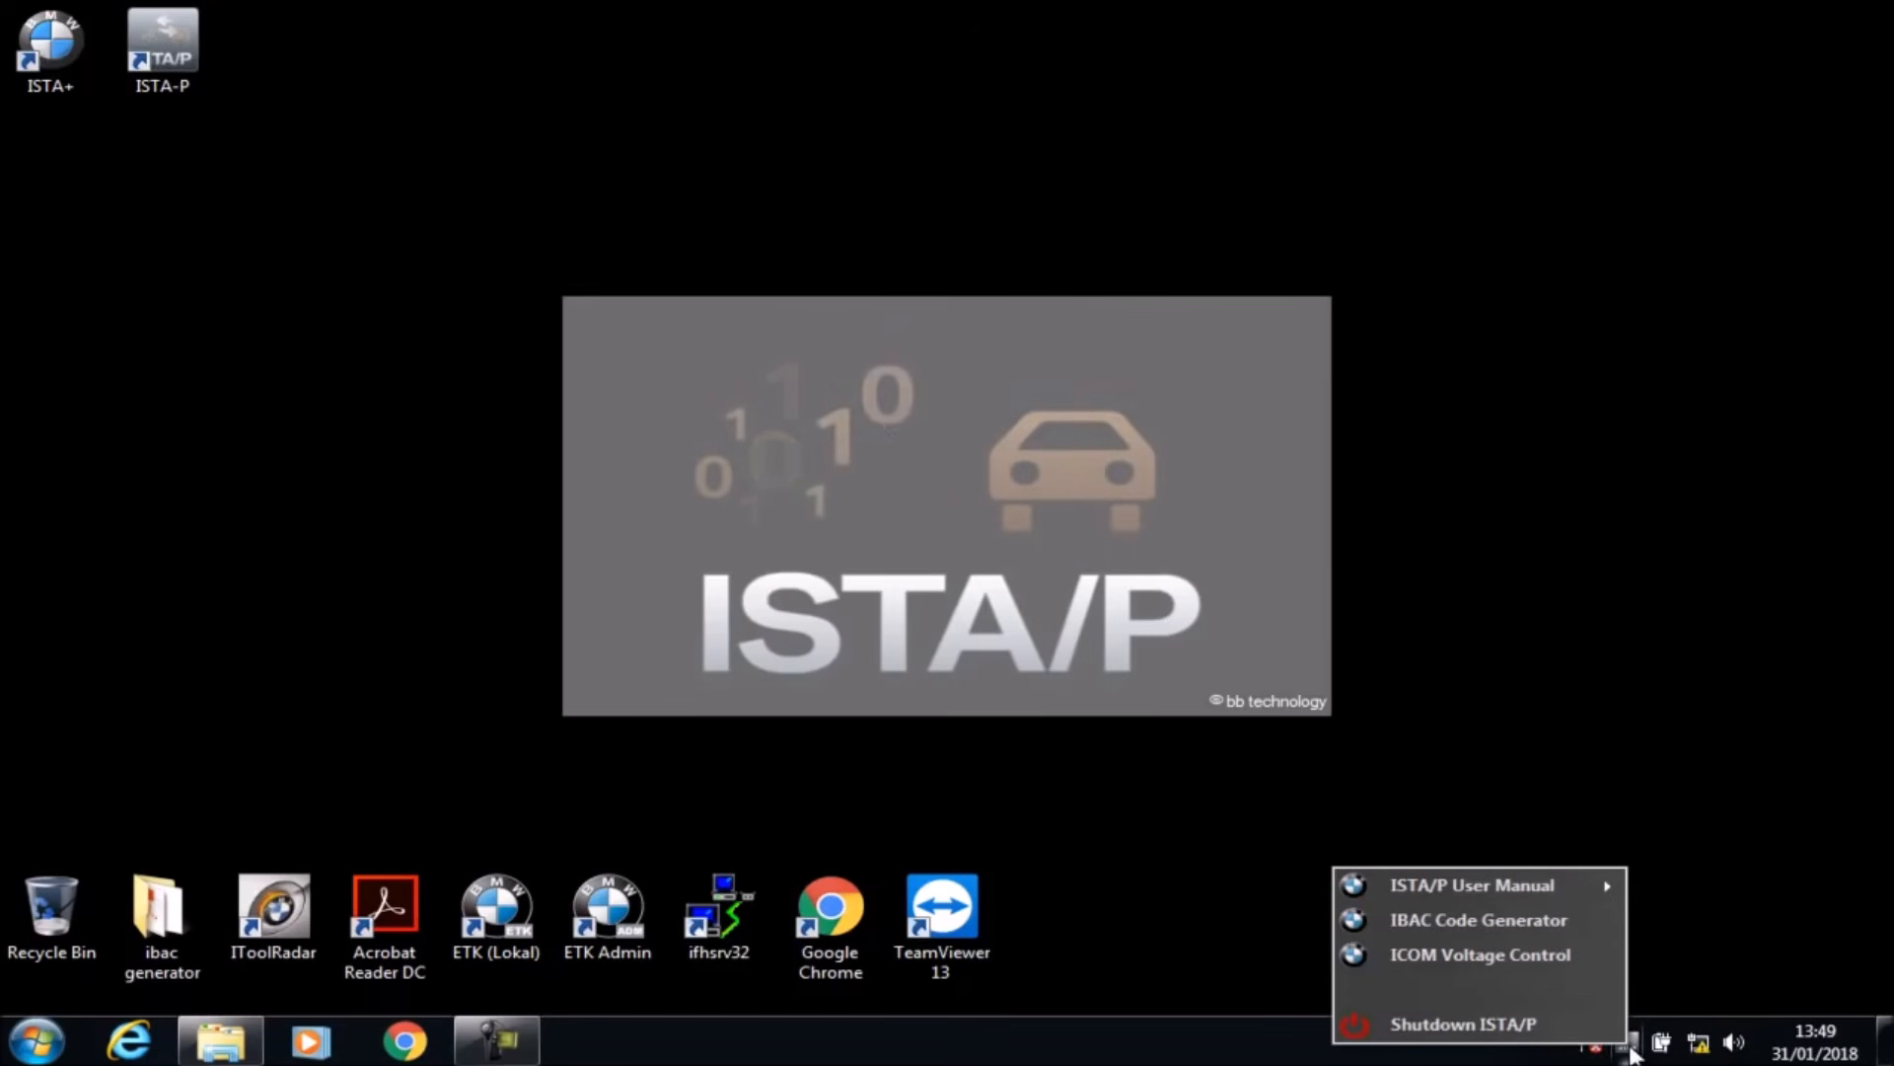
{"action": "left_click", "coordinate": [1322, 1042]}
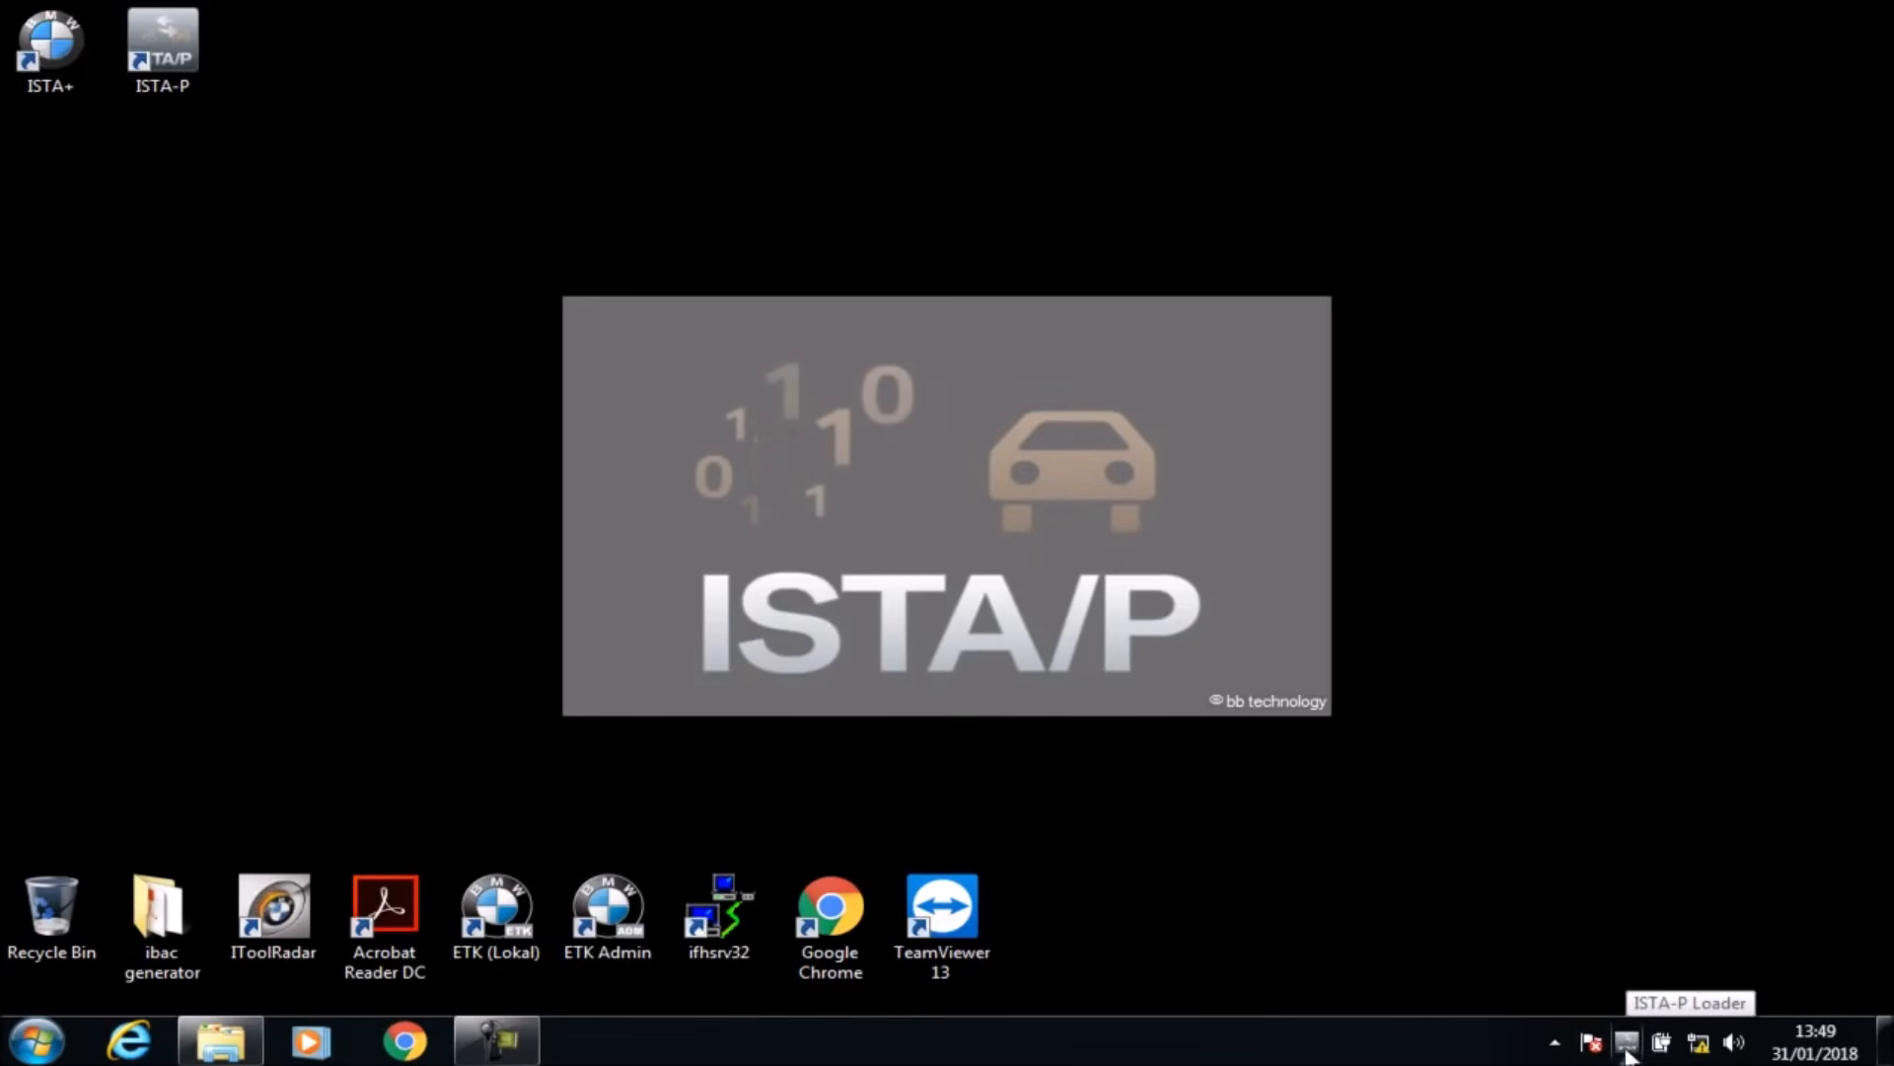
{"action": "right_click", "coordinate": [1628, 1052]}
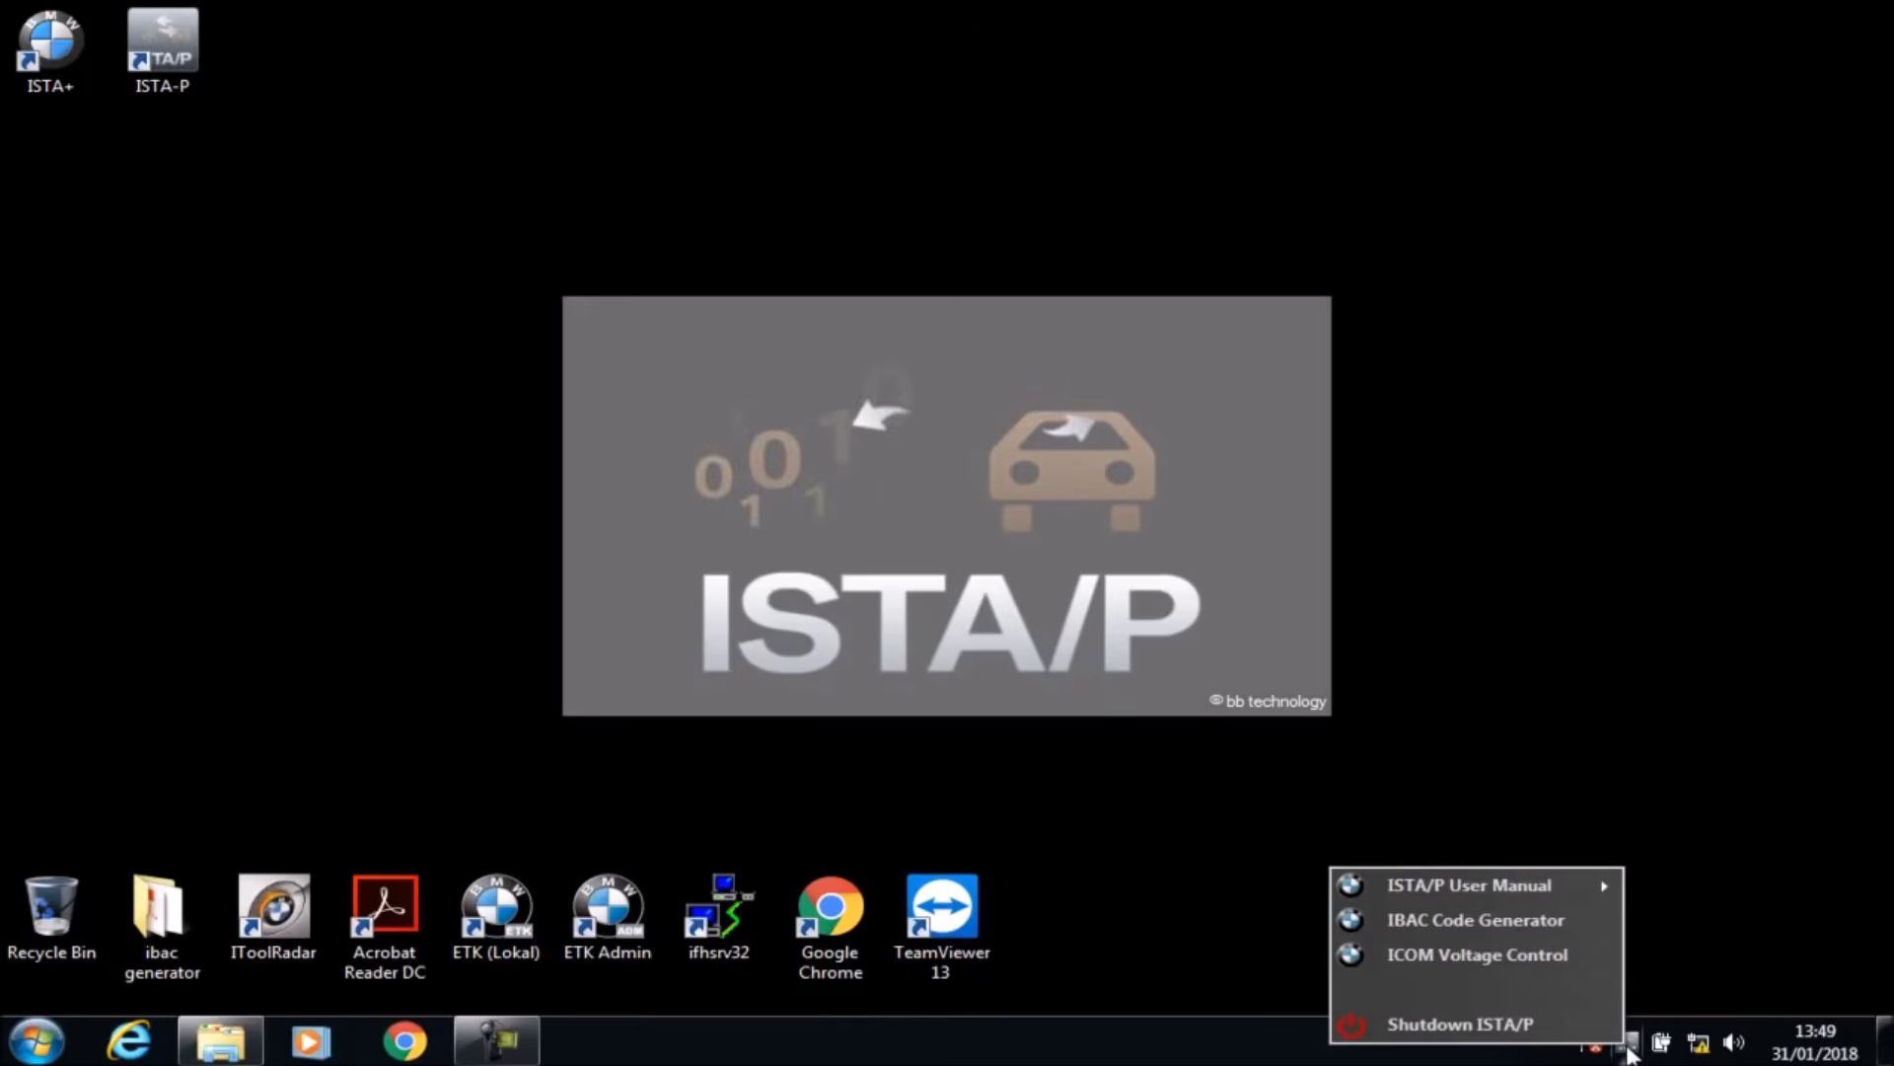
{"action": "mouse_move", "coordinate": [1510, 890]}
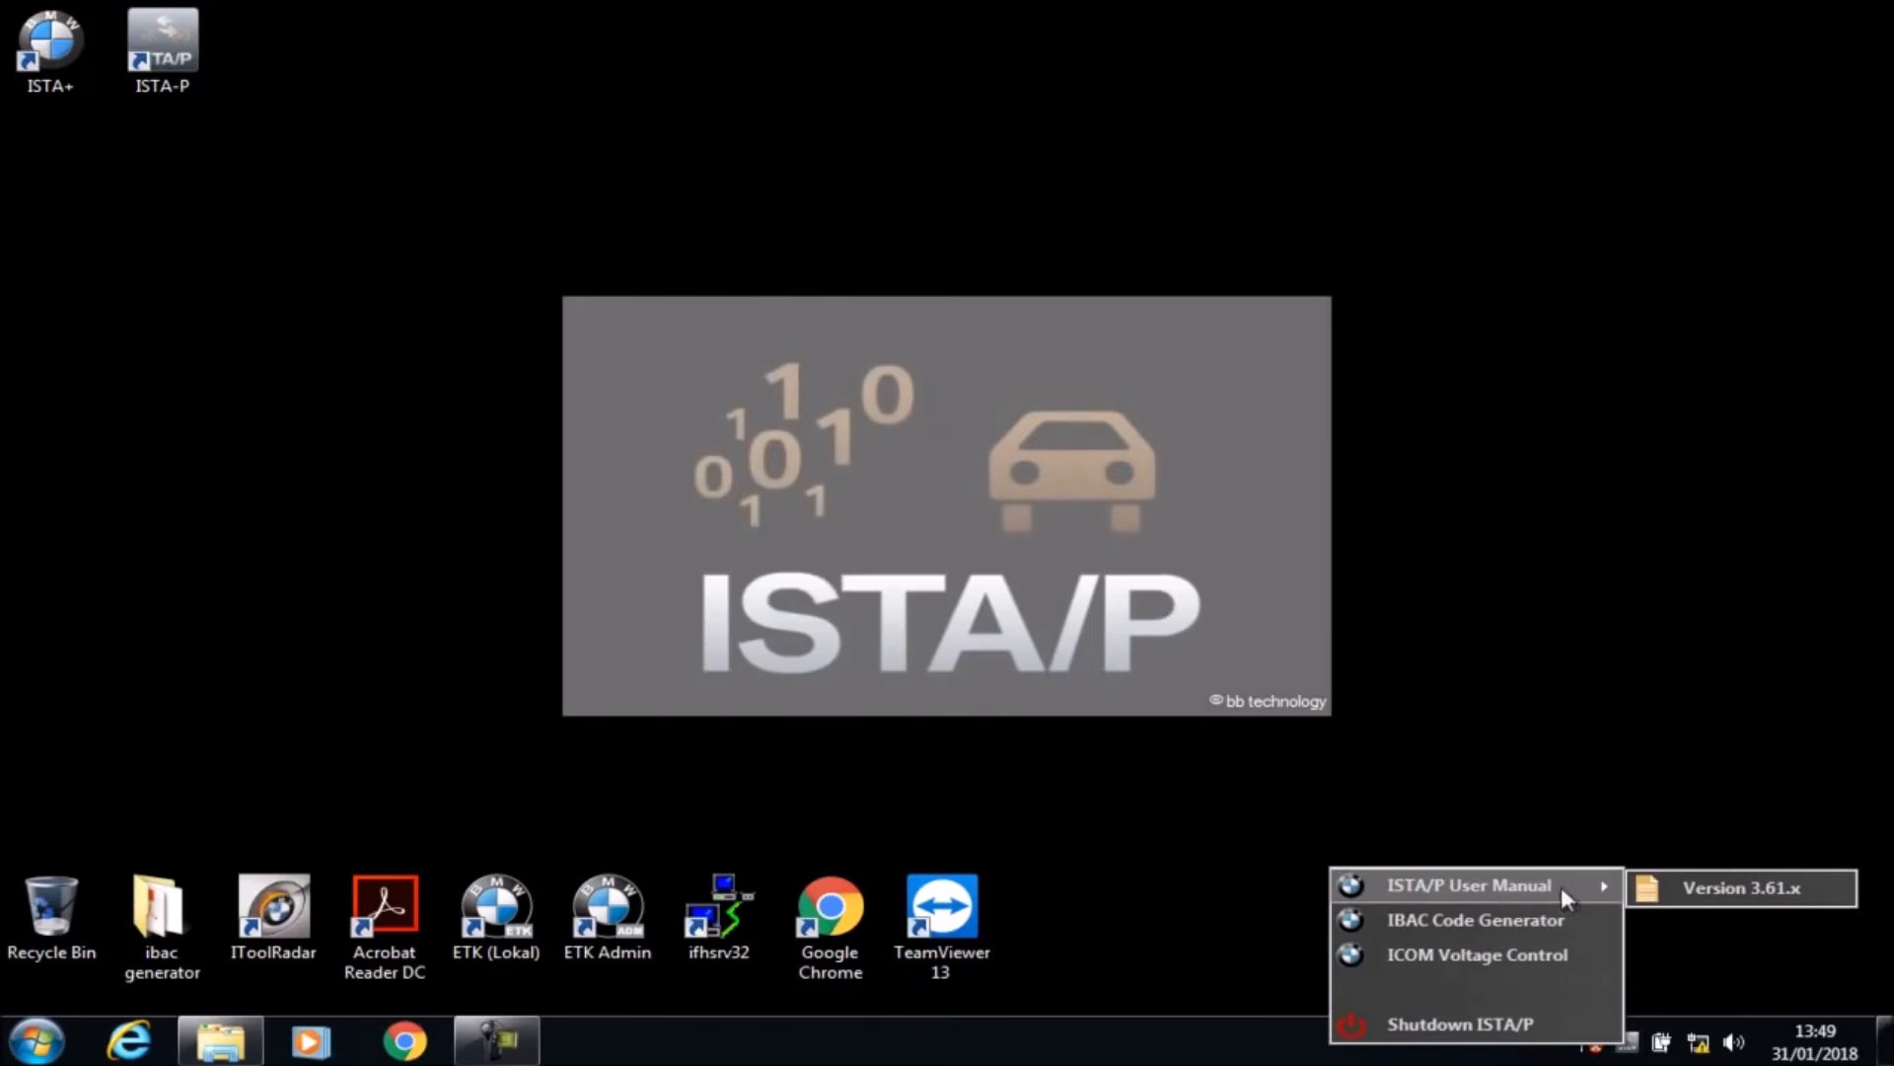
{"action": "left_click", "coordinate": [1736, 891]}
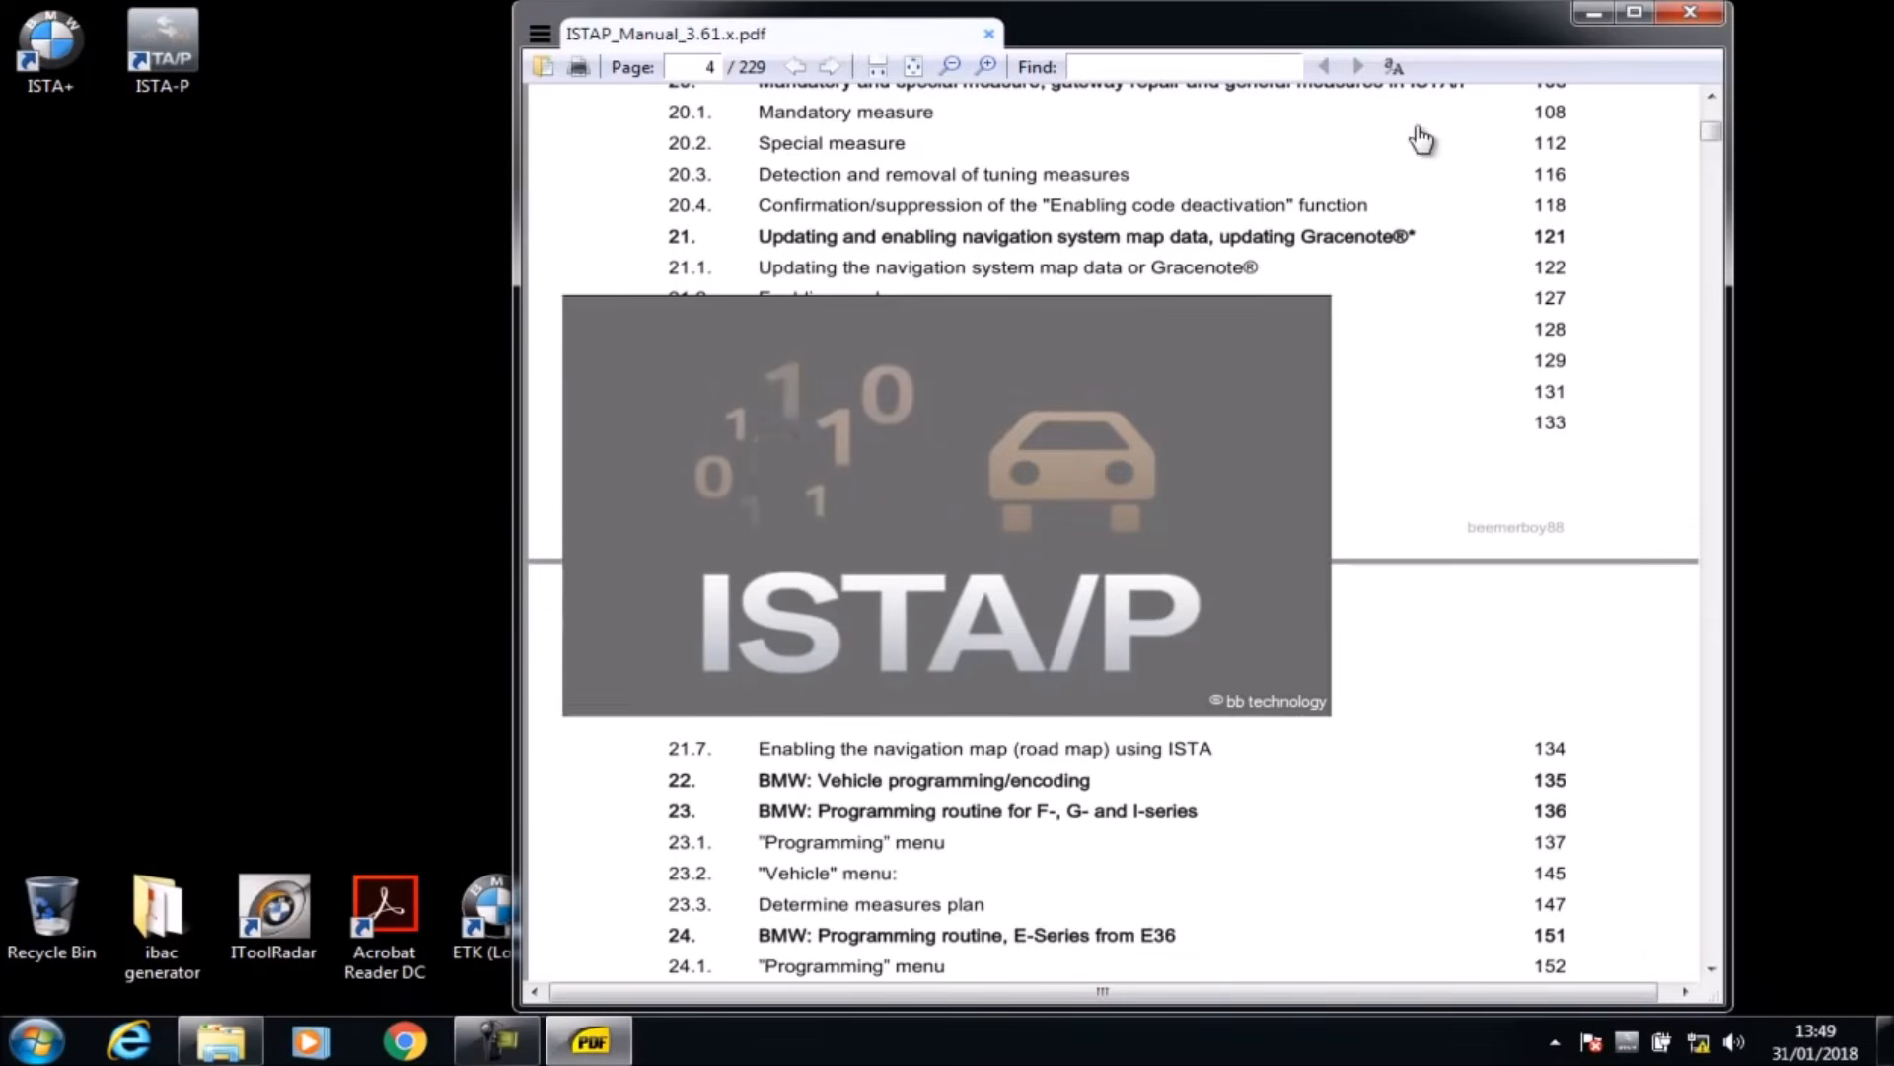
Step: Move the manual window, scroll through the ISTA/P manual pages, then close it
{"action": "left_click_drag", "start_coordinate": [1394, 39], "coordinate": [1559, 39]}
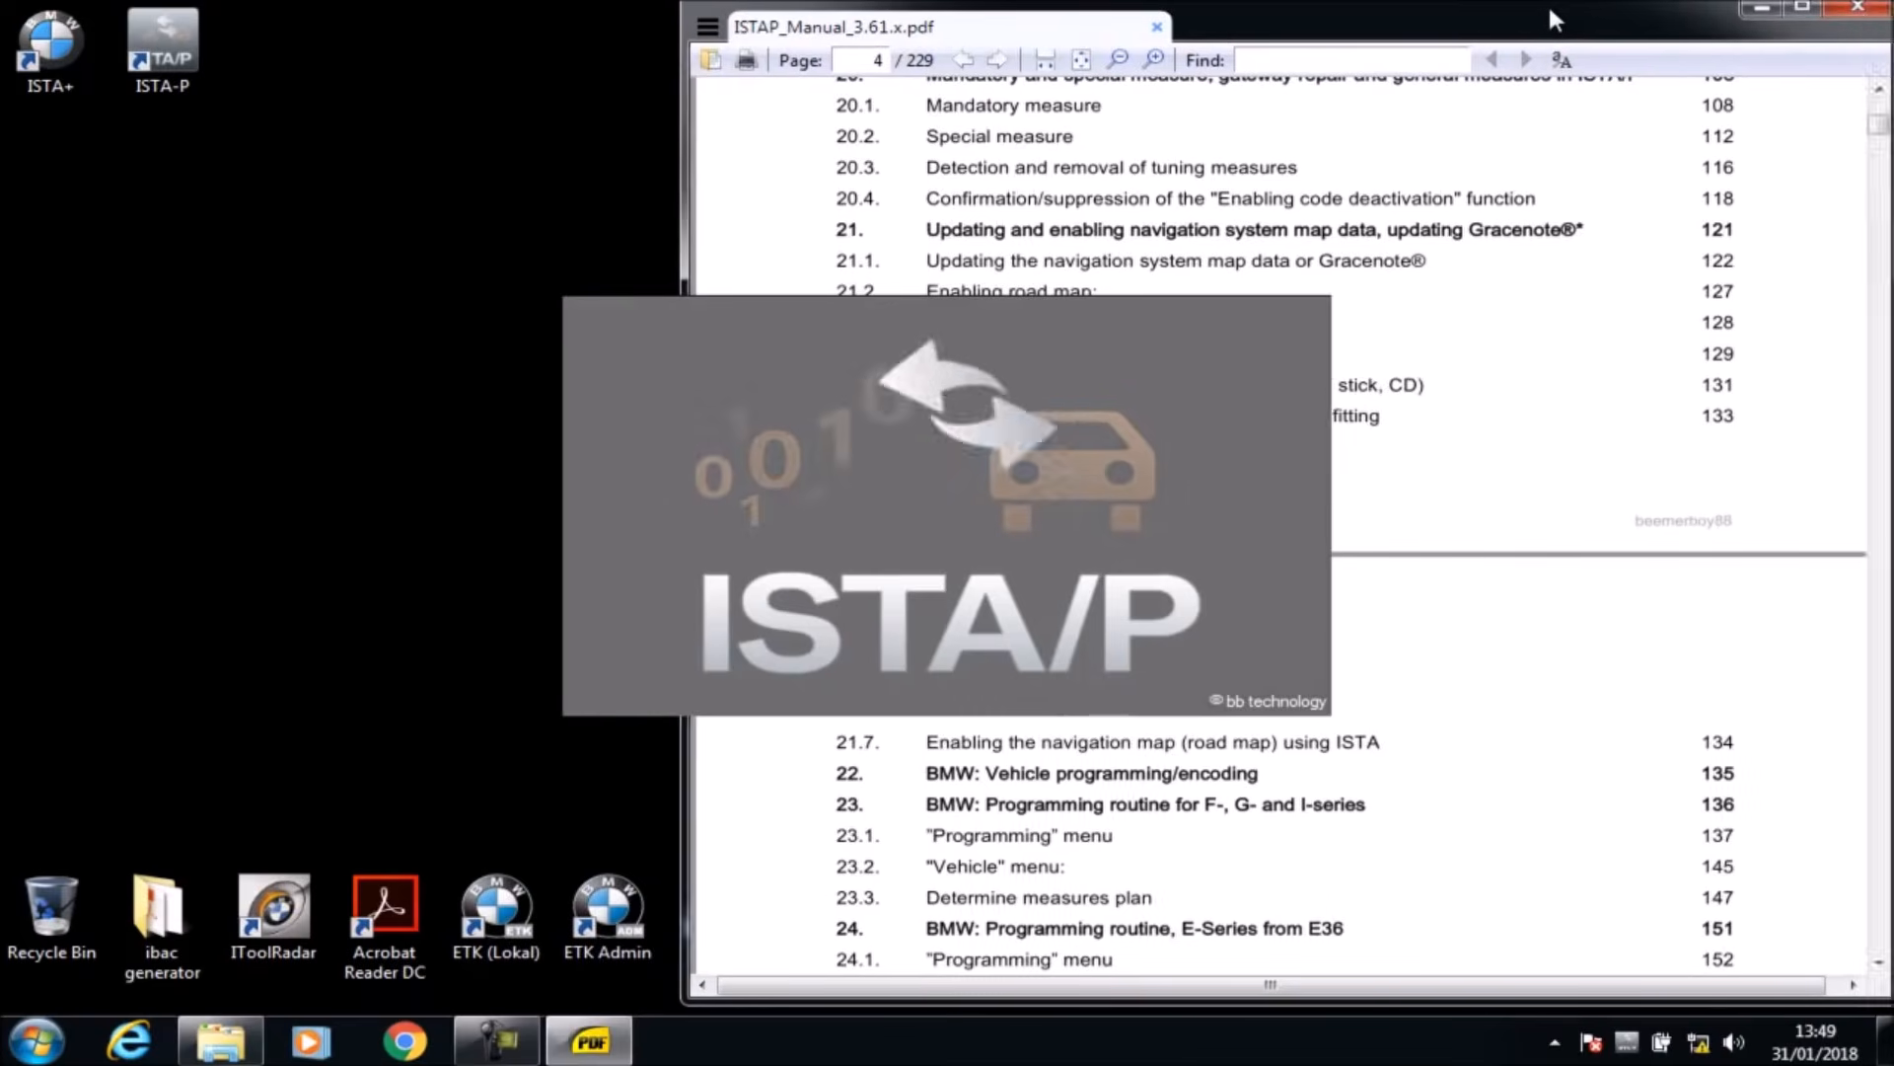
{"action": "left_click_drag", "start_coordinate": [1877, 132], "coordinate": [1878, 119]}
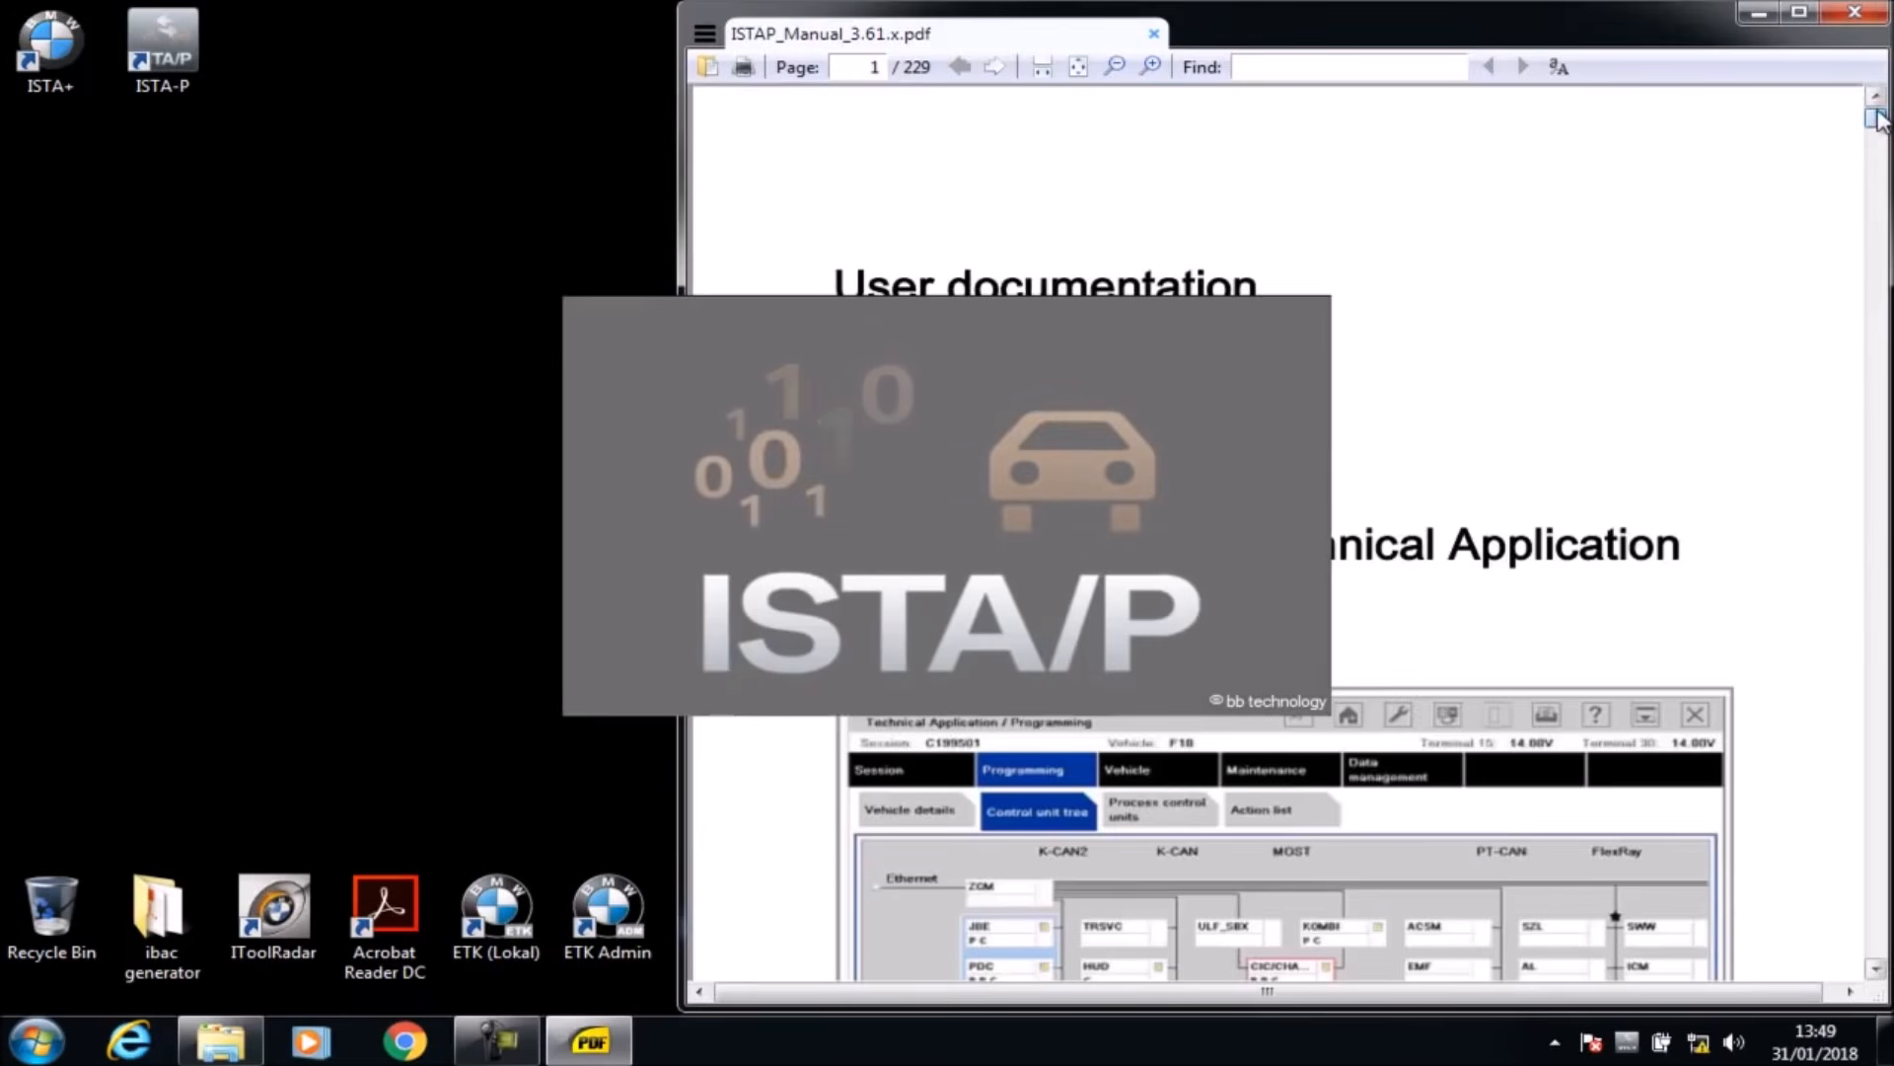
{"action": "mouse_move", "coordinate": [1569, 37]}
{"action": "left_mouse_down"}
{"action": "mouse_move", "coordinate": [1154, 71]}
{"action": "mouse_move", "coordinate": [926, 14]}
{"action": "mouse_move", "coordinate": [671, 10]}
{"action": "mouse_move", "coordinate": [855, 12]}
{"action": "mouse_move", "coordinate": [854, 35]}
{"action": "mouse_move", "coordinate": [915, 40]}
{"action": "mouse_move", "coordinate": [1578, 39]}
{"action": "mouse_move", "coordinate": [1554, 42]}
{"action": "left_mouse_up"}
{"action": "left_click_drag", "start_coordinate": [1841, 115], "coordinate": [1847, 630]}
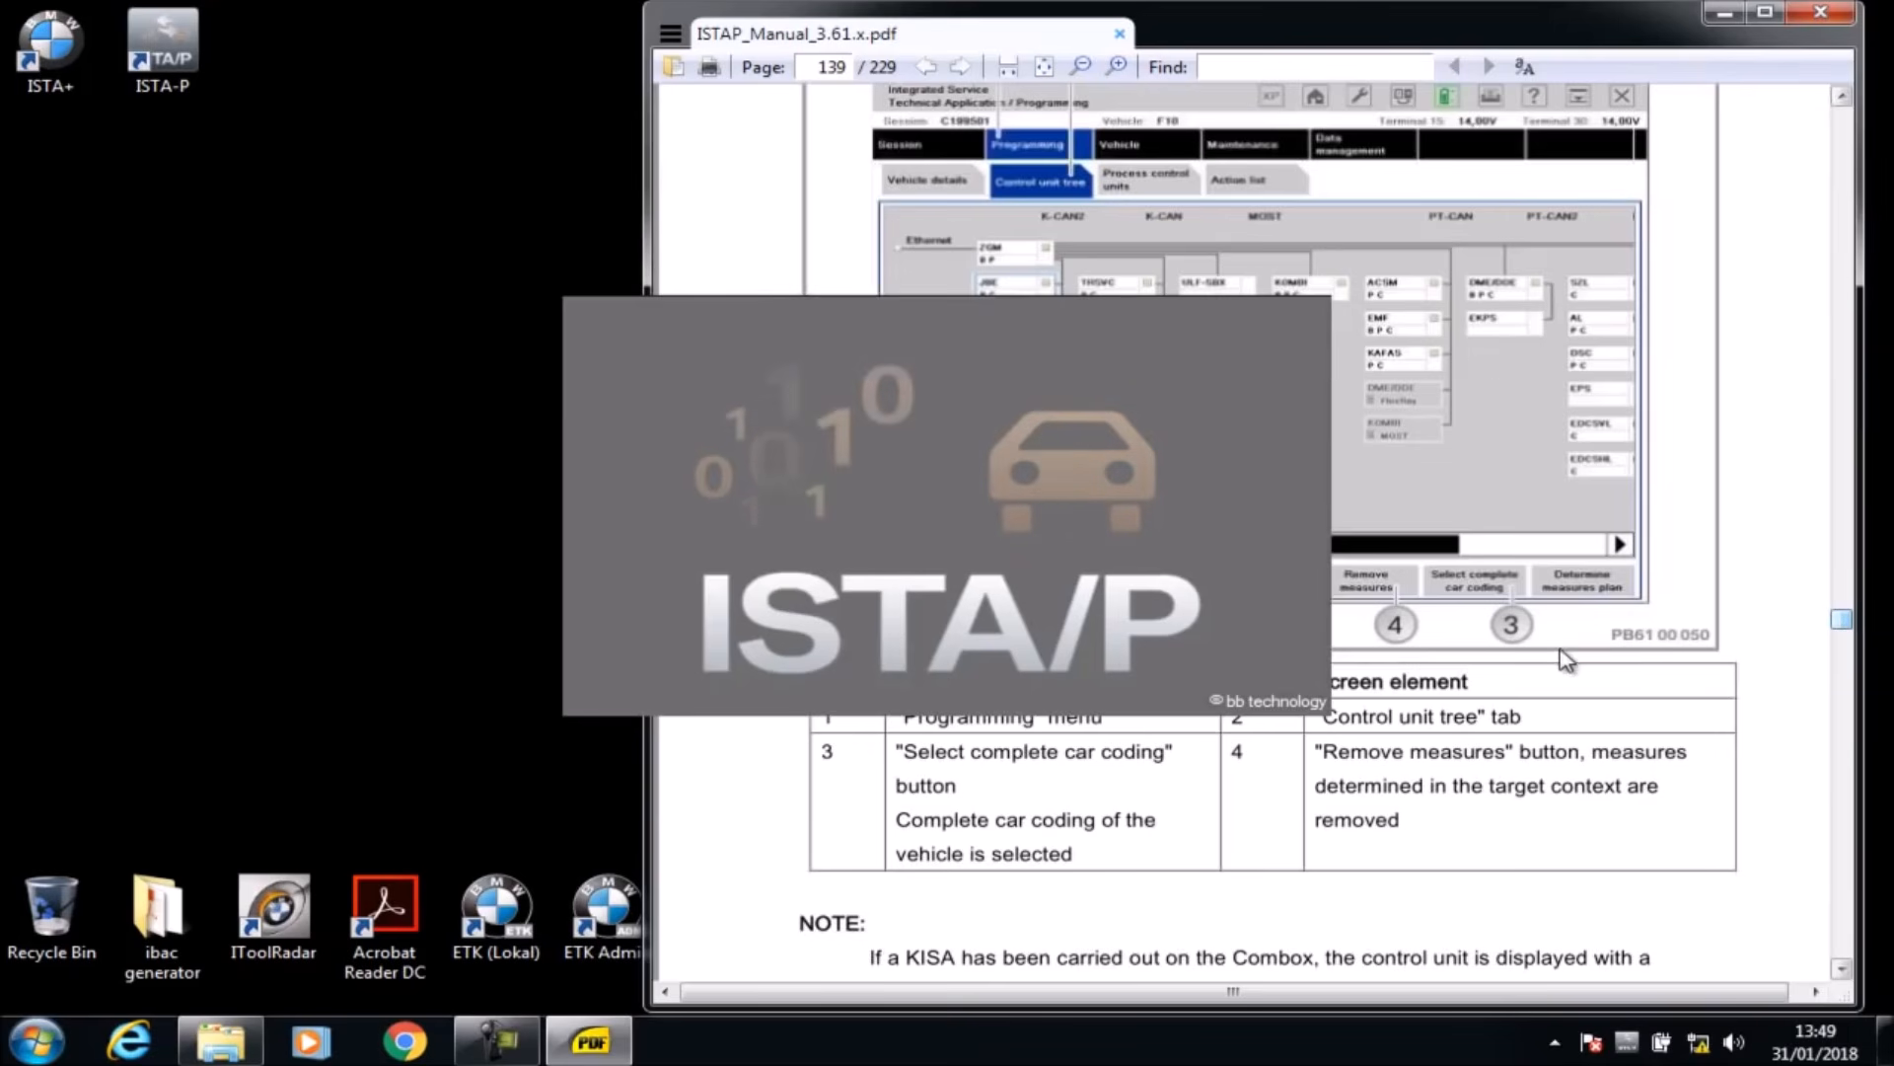
{"action": "left_click", "coordinate": [1825, 14]}
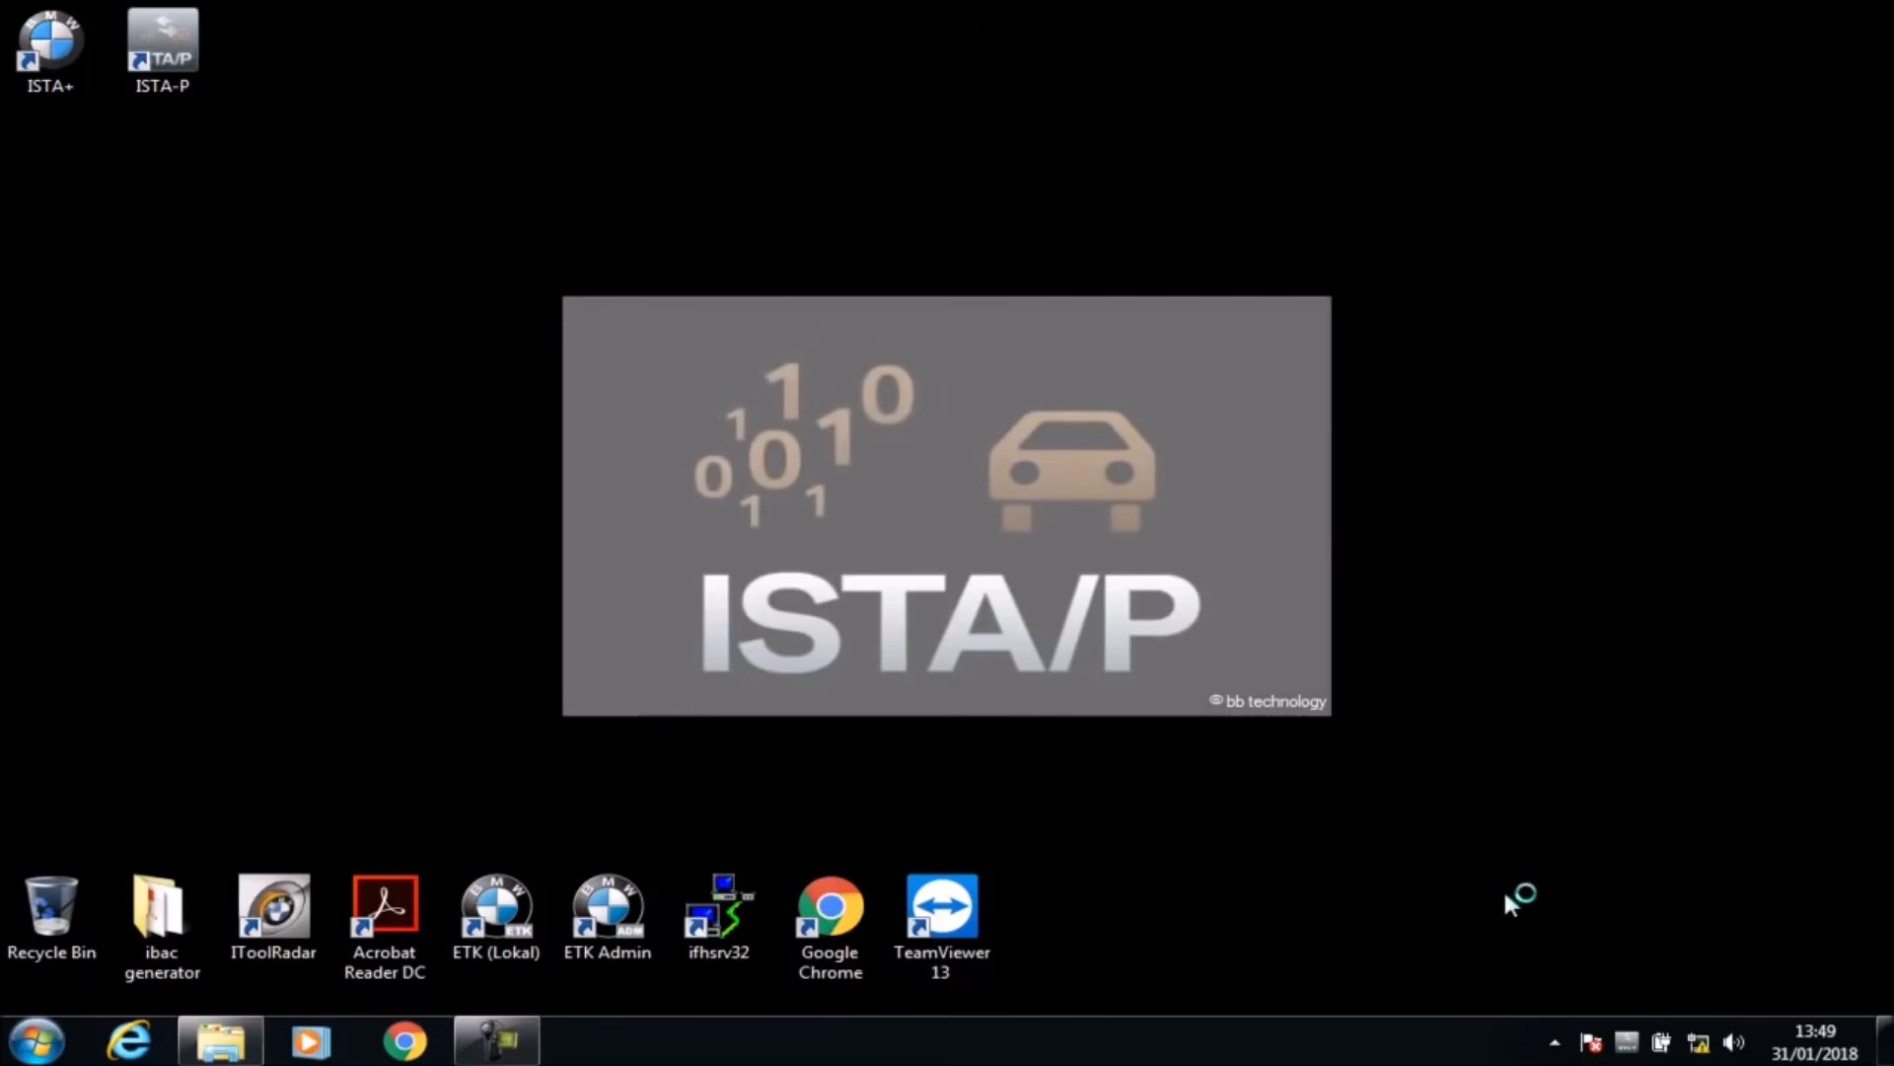